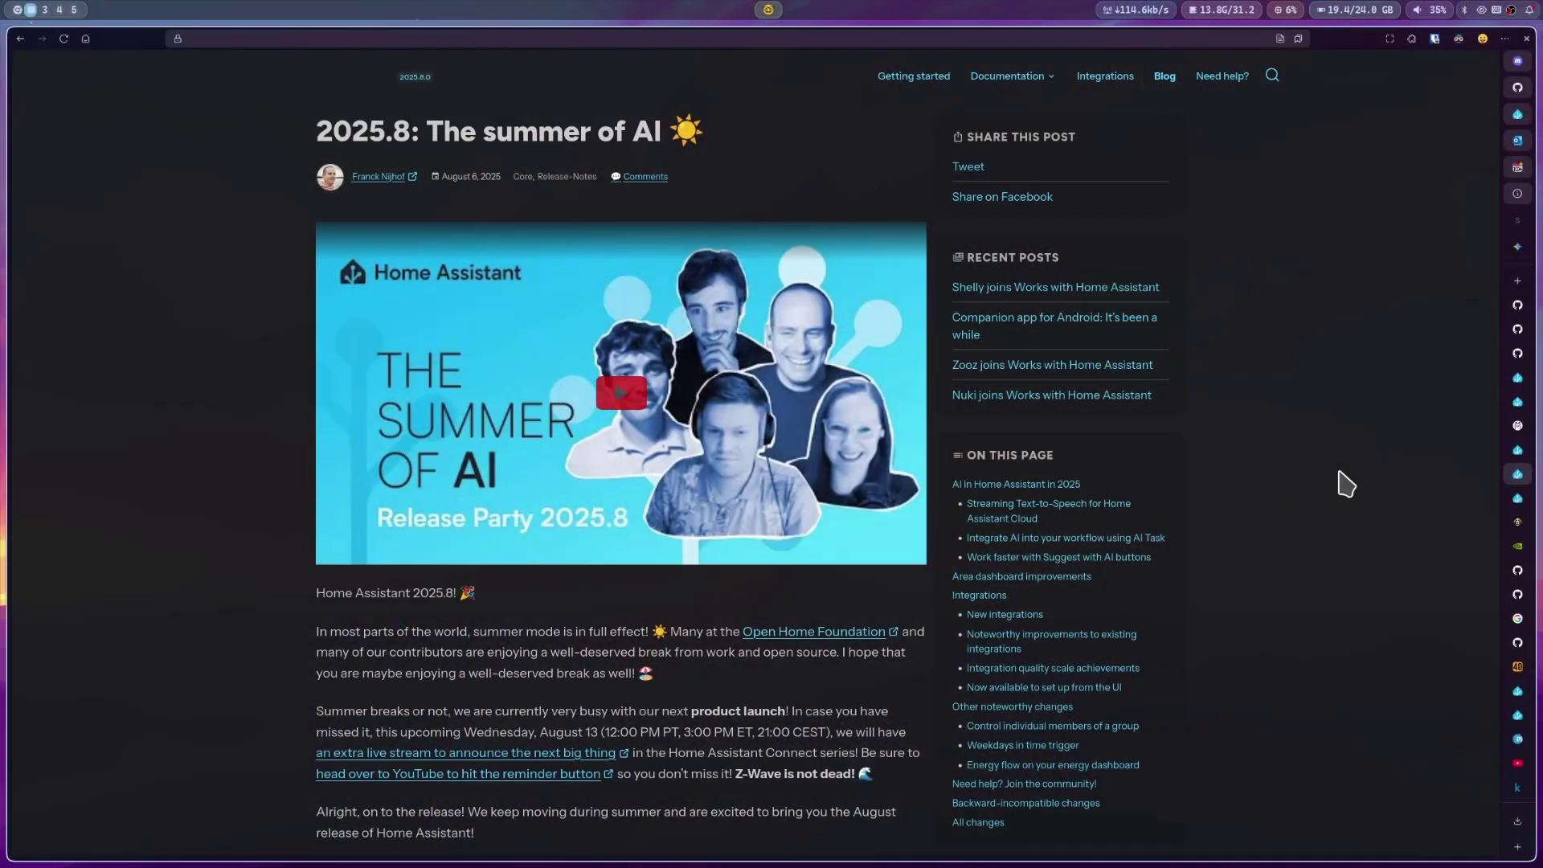
Step: Scroll the 2025.8 release post past the intro and contents to 'AI in Home Assistant in 2025'
scroll(1346, 483, down, 8)
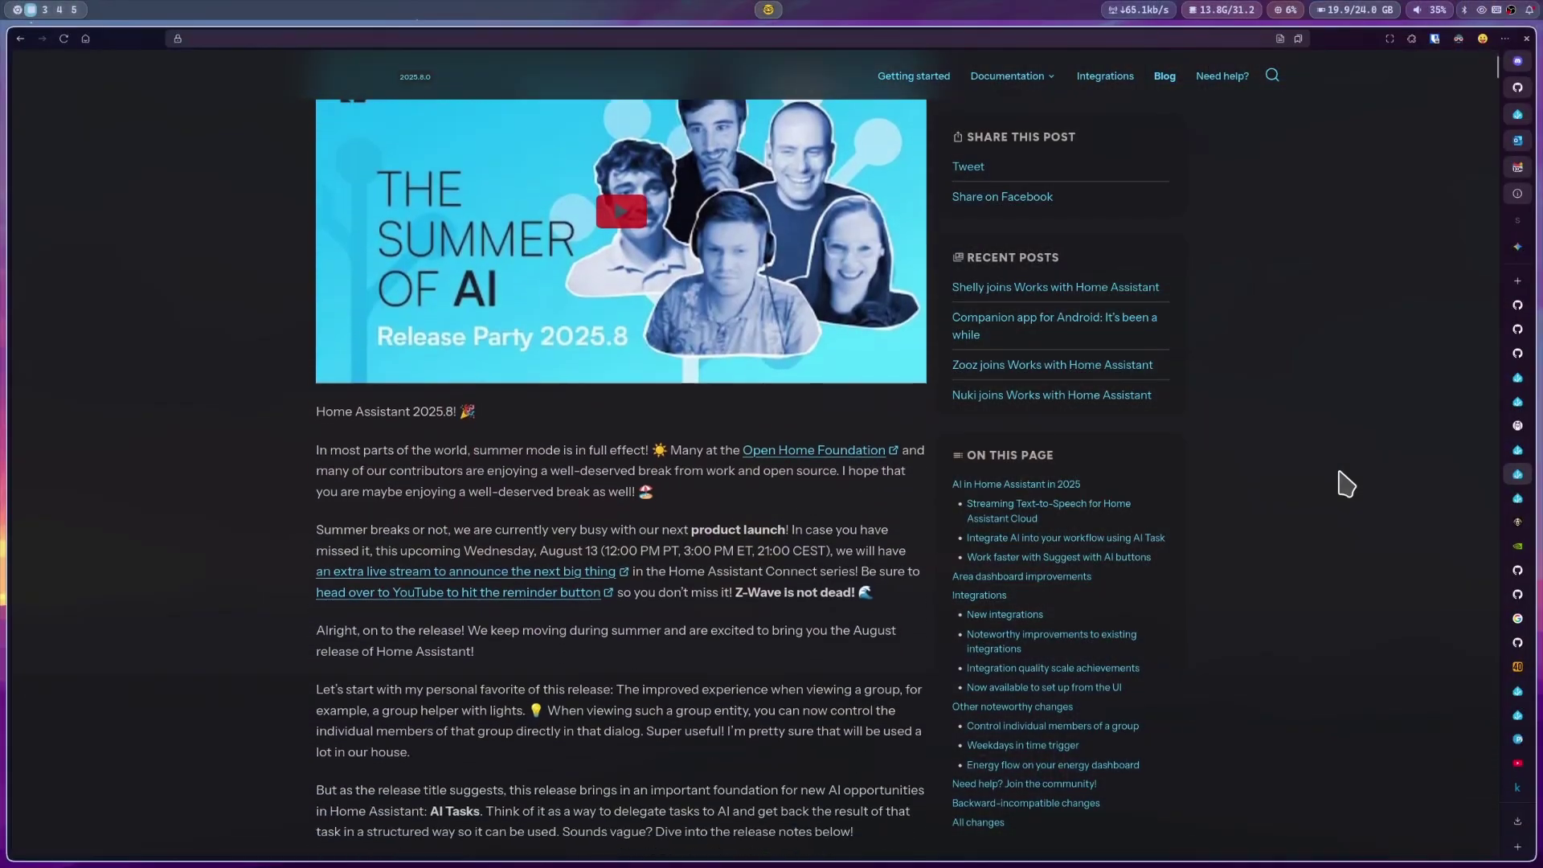
scroll(1346, 484, down, 10)
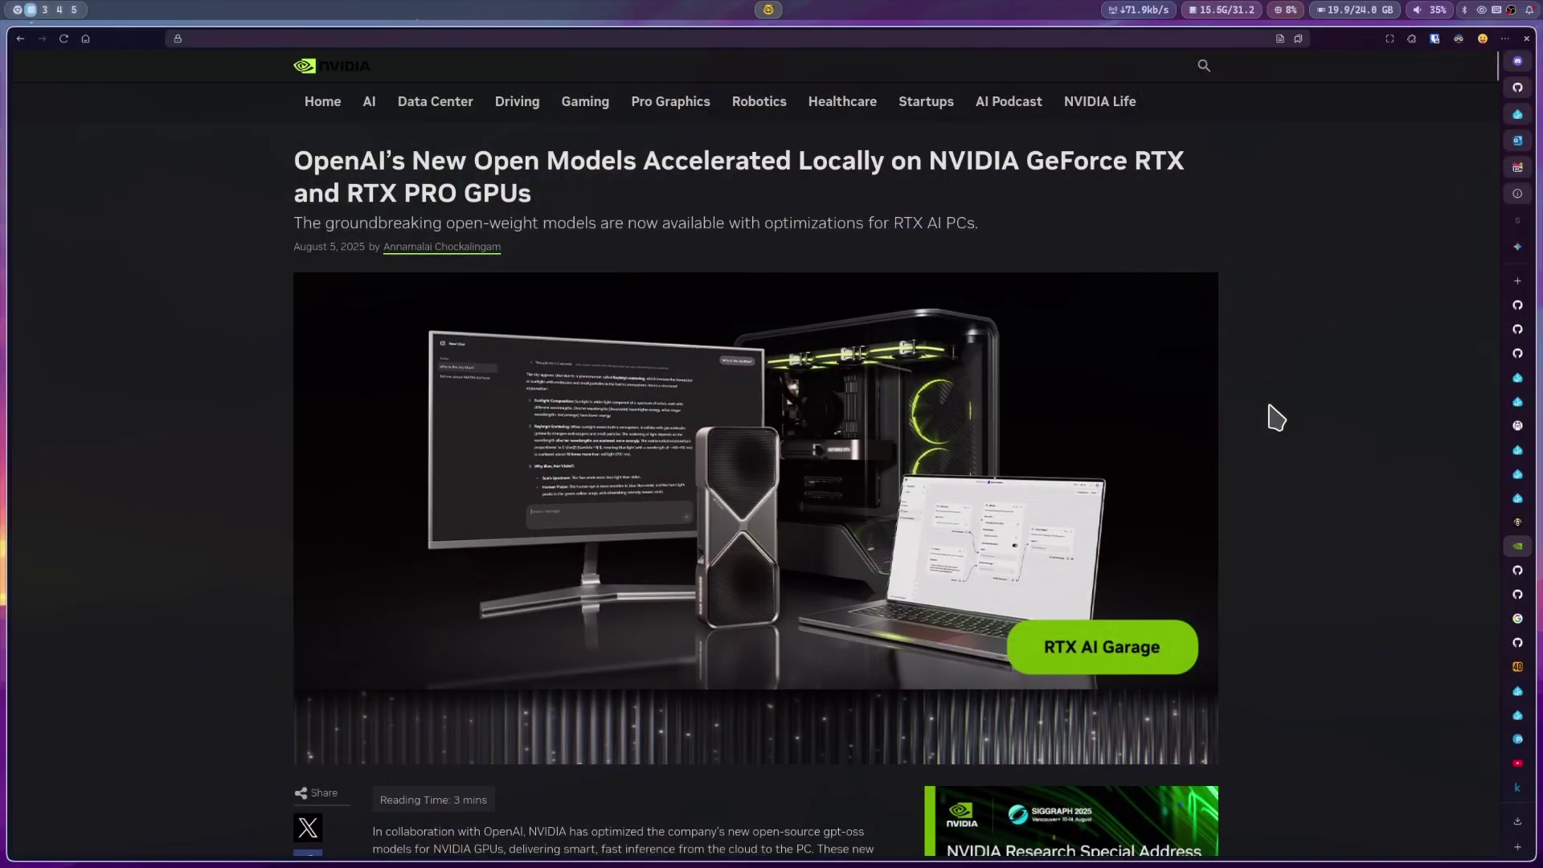
scroll(1286, 615, down, 7)
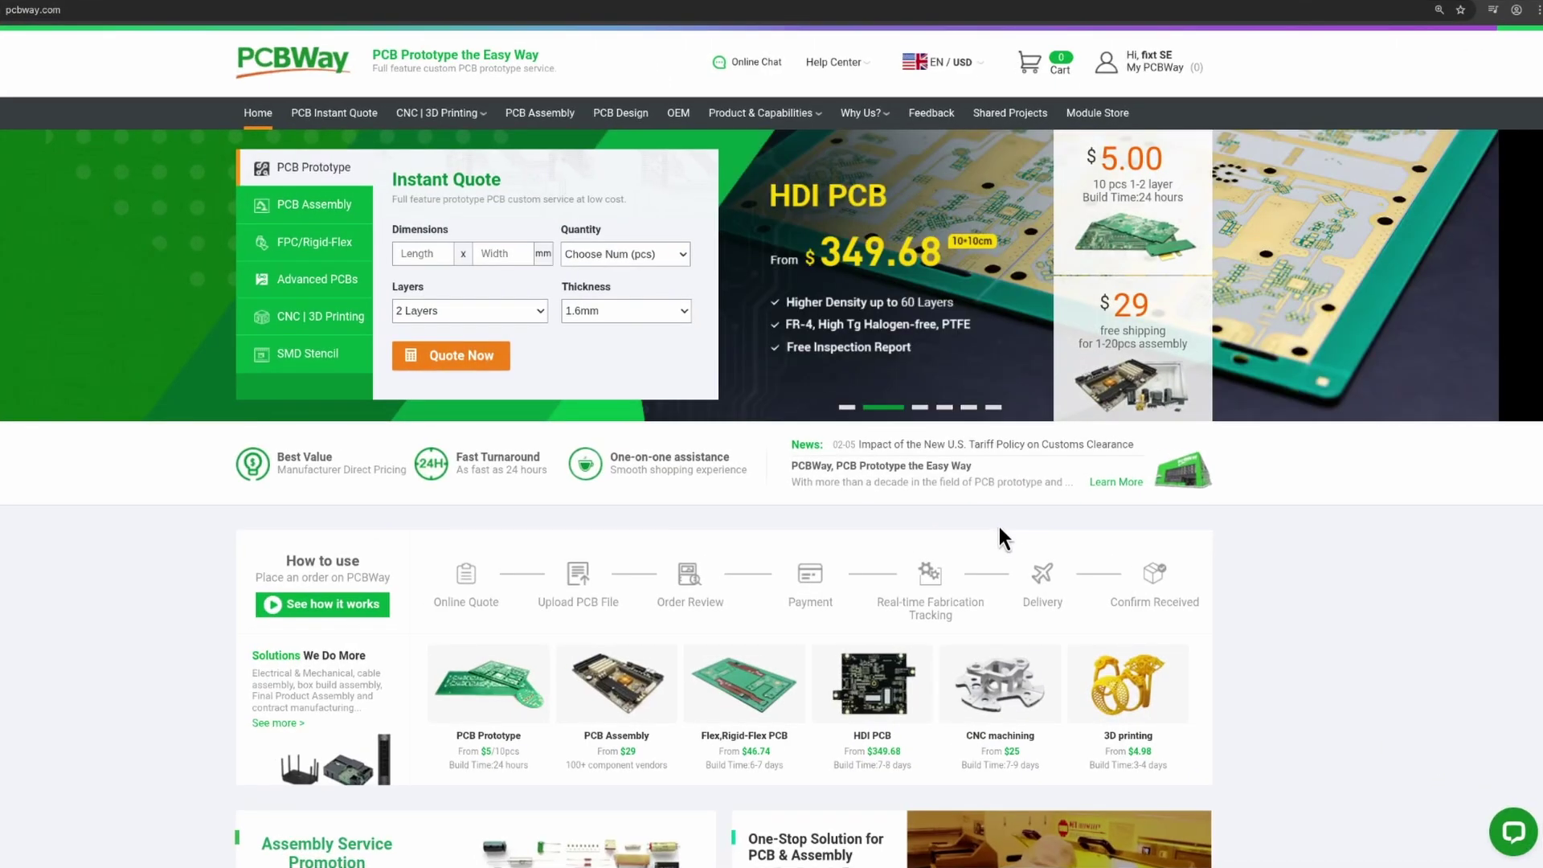
Step: Open and close PCBWay's live chat, then open the online PCB quote page
click(1527, 842)
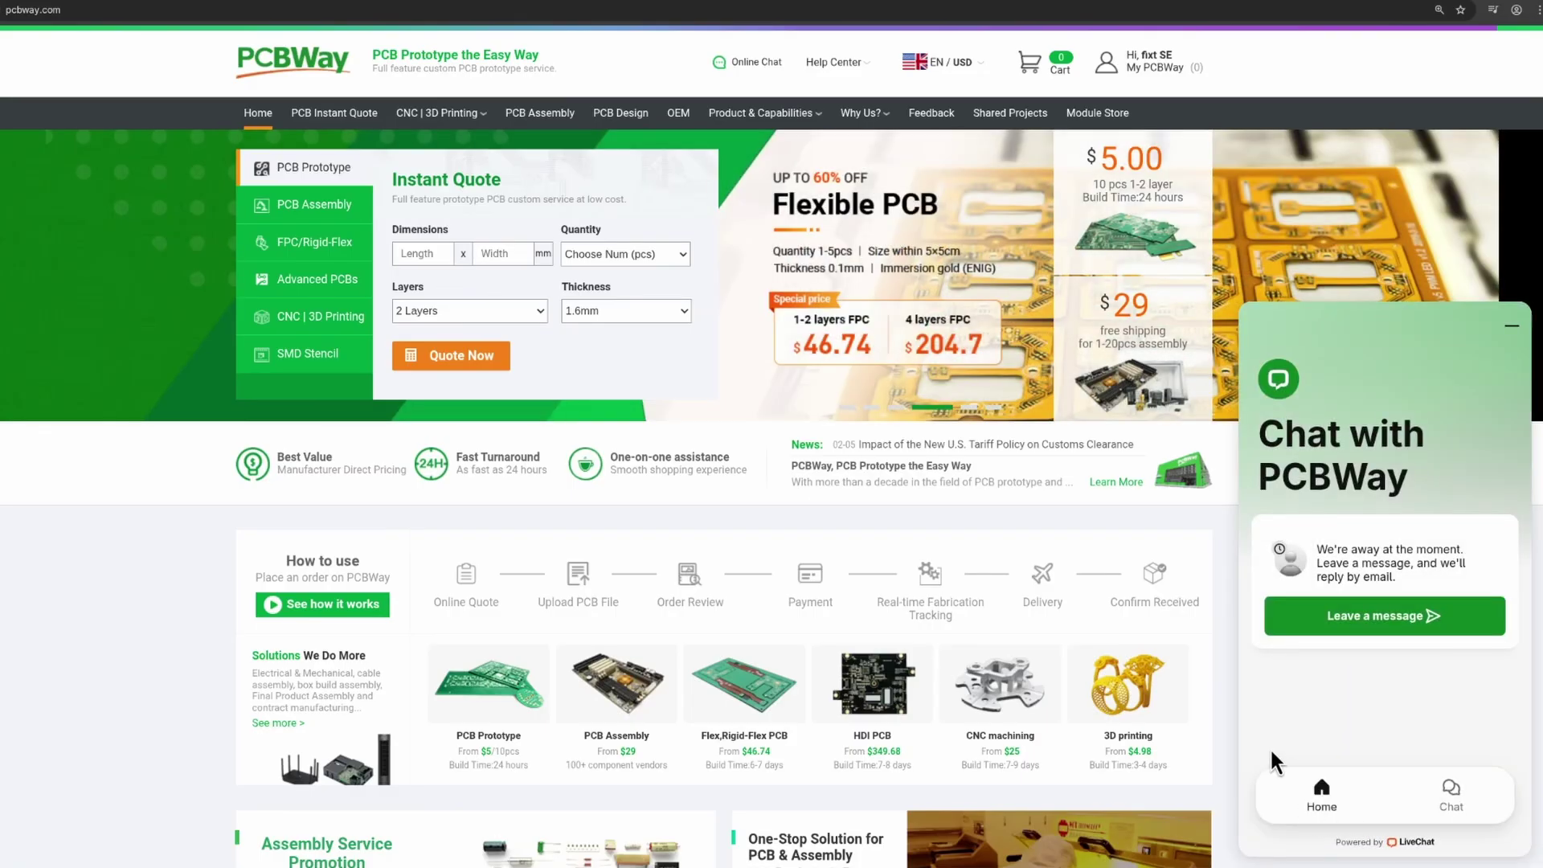
click(650, 522)
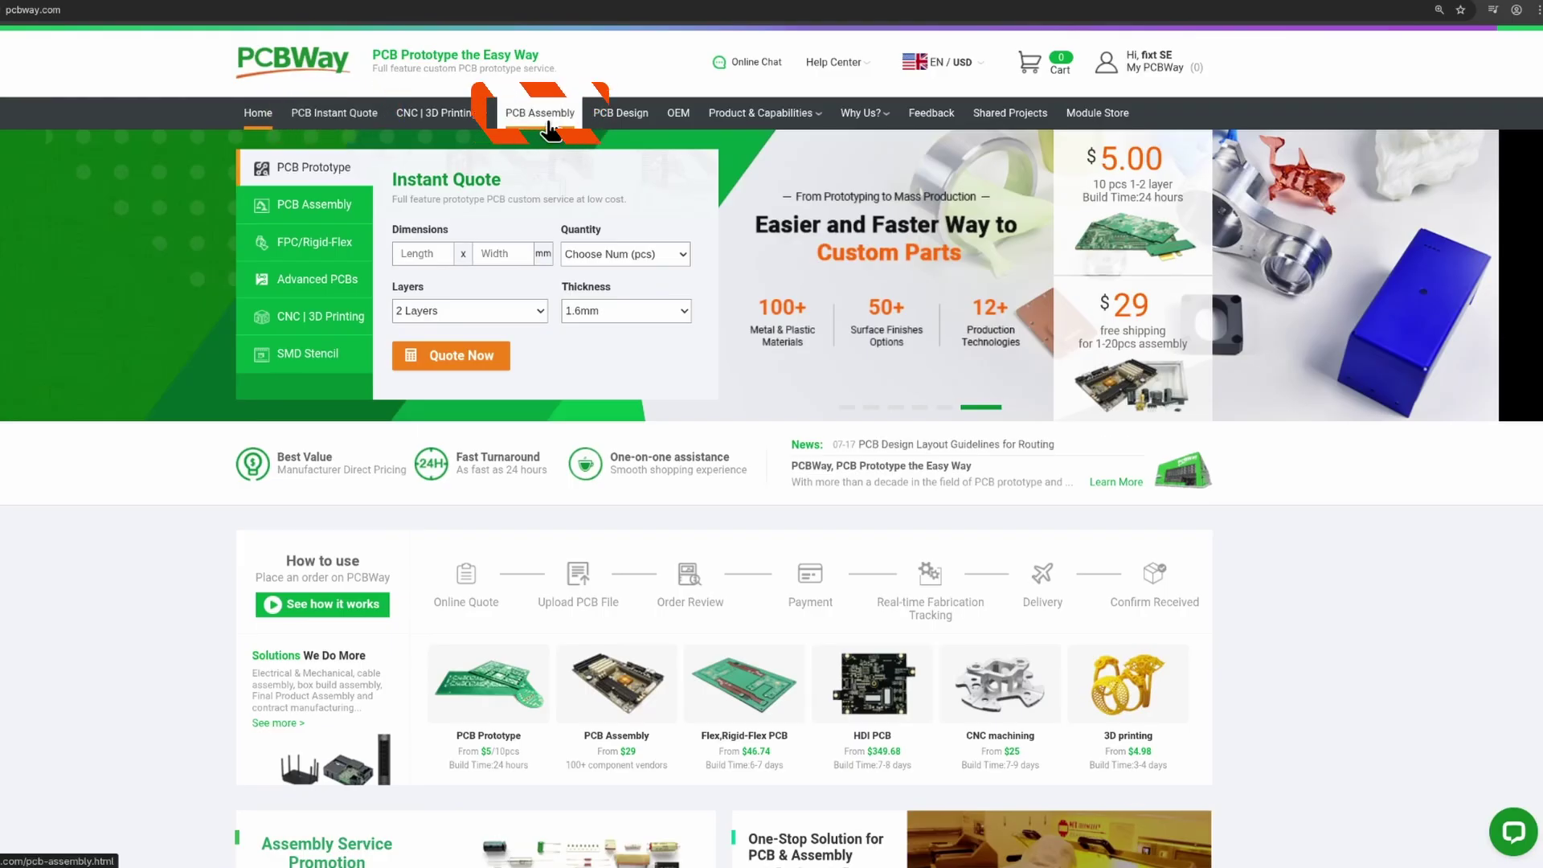
mouse_move(473, 121)
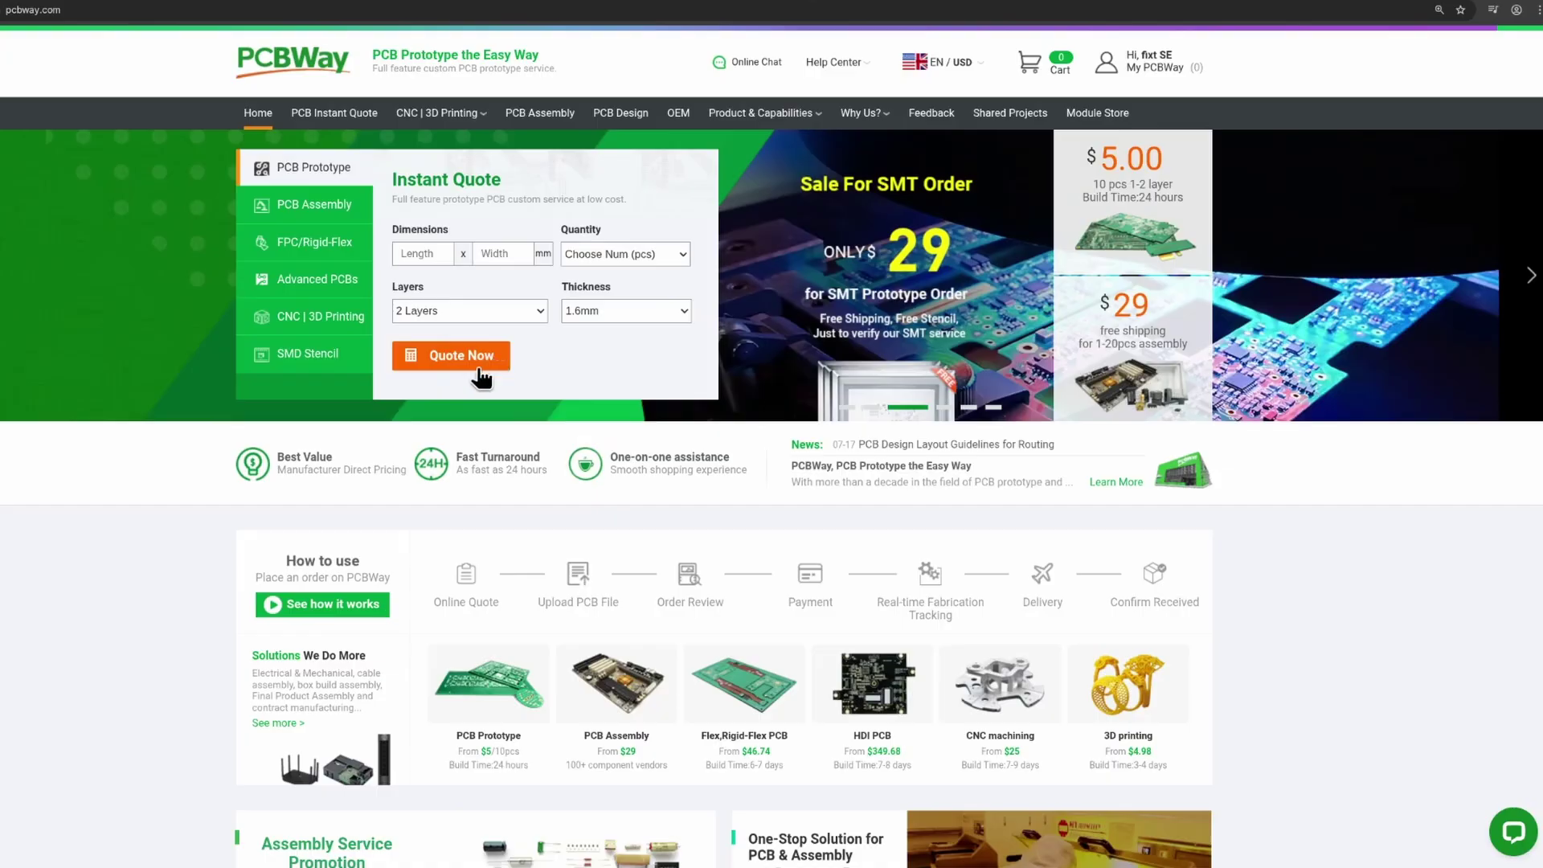
click(462, 365)
scroll(931, 444, down, 8)
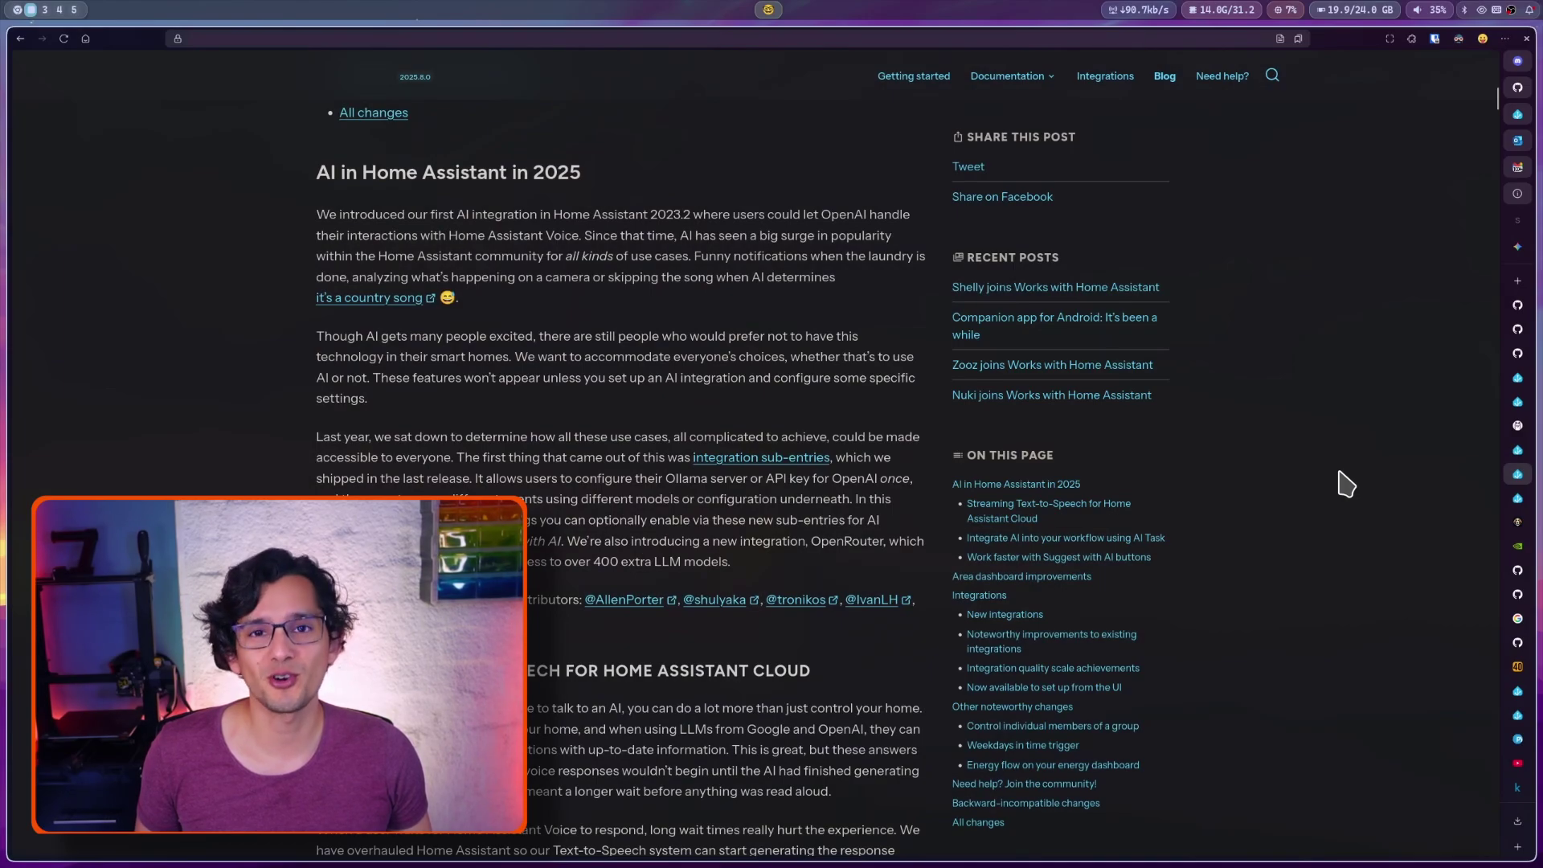
Step: Scroll to the AI Task section and view the linked Gemini coop presence example post
scroll(1340, 472, down, 8)
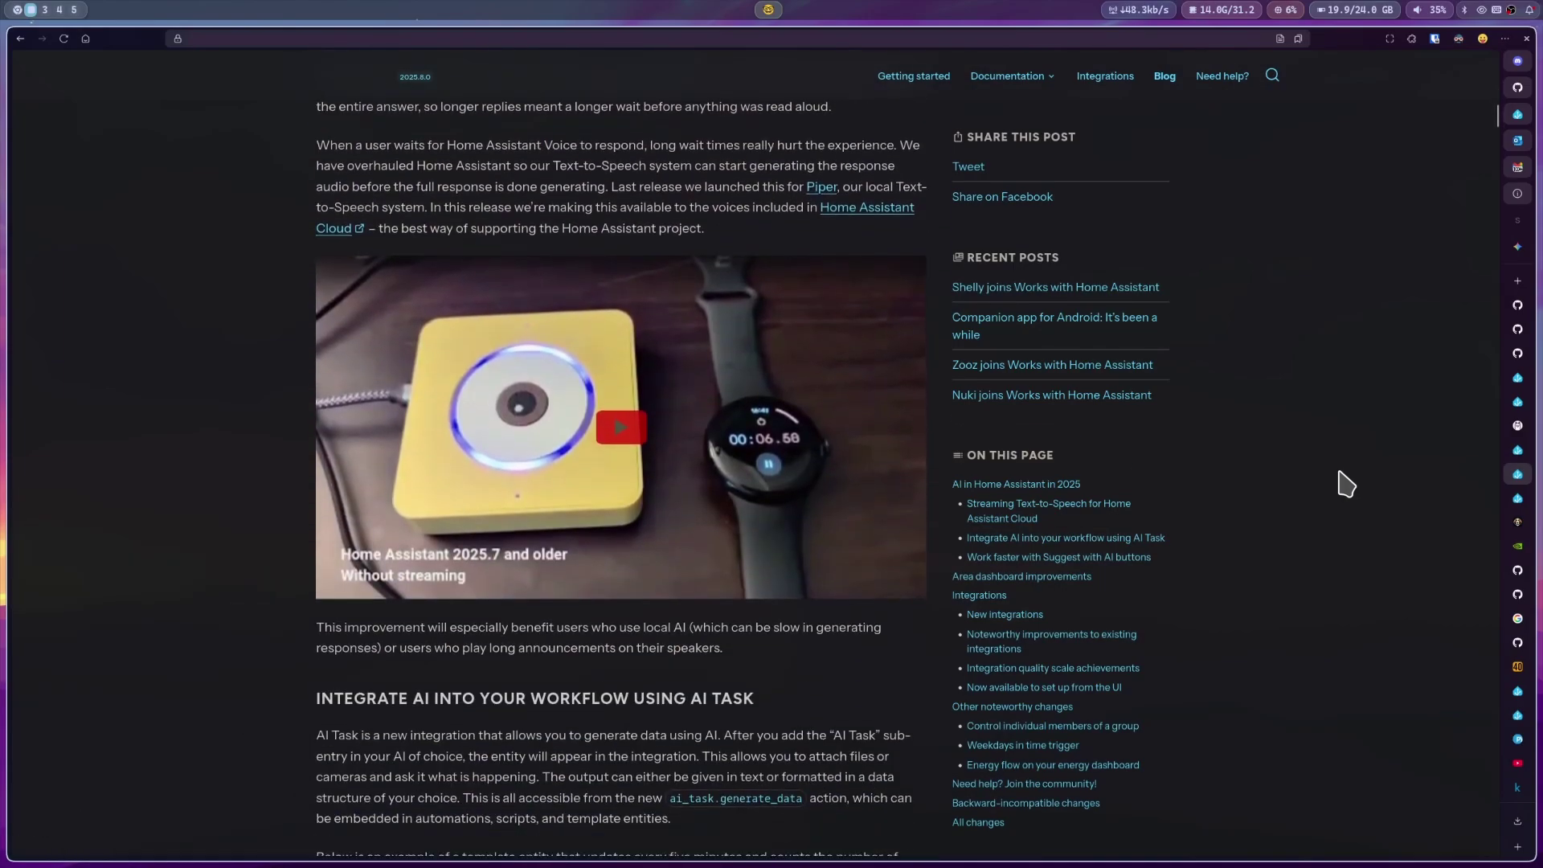
scroll(1346, 484, down, 7)
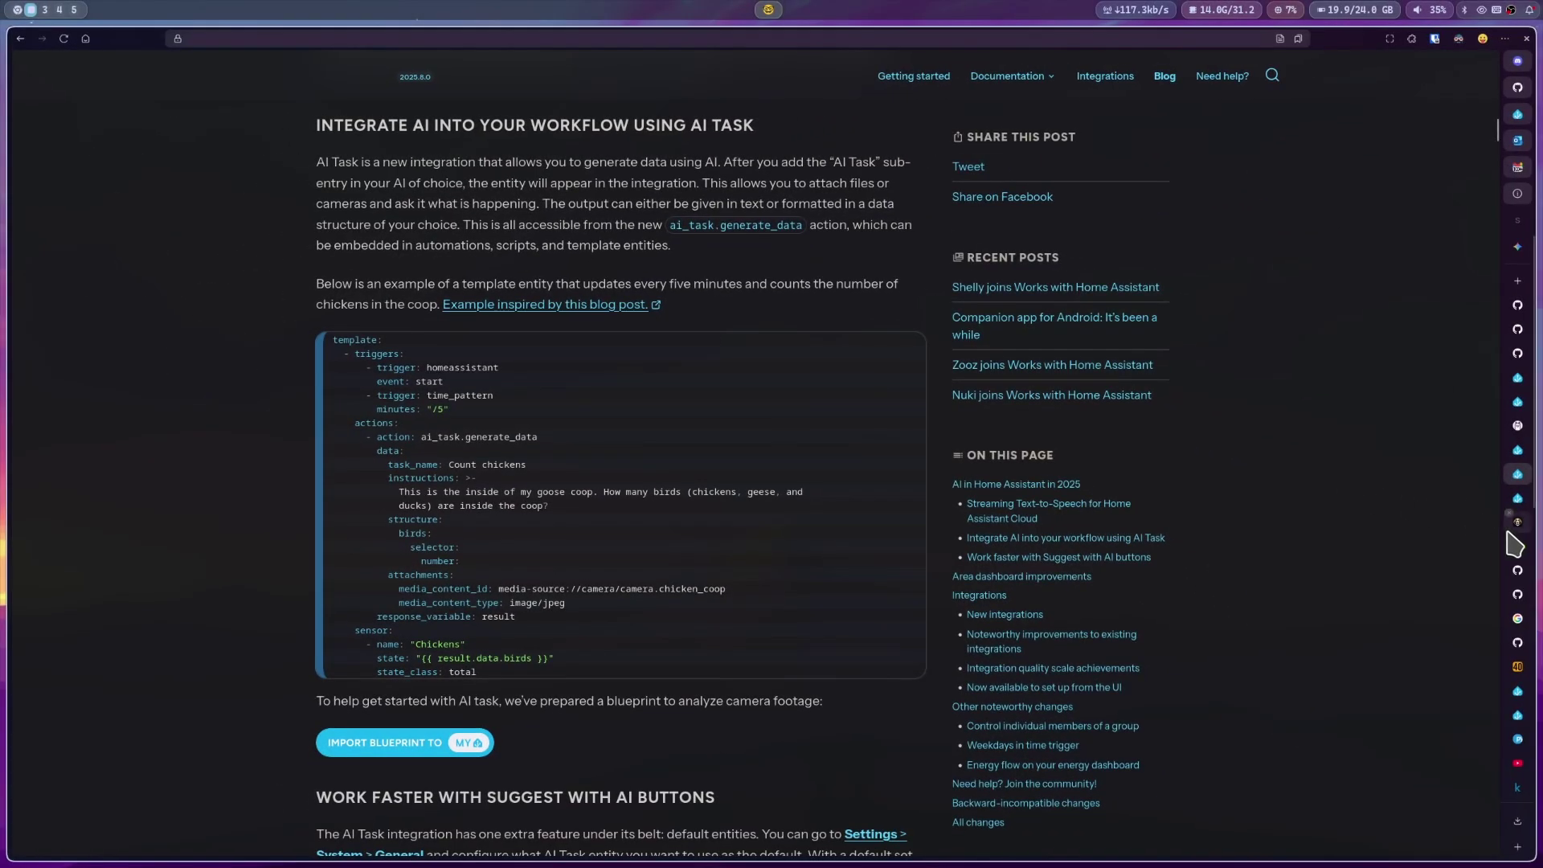
click(1517, 524)
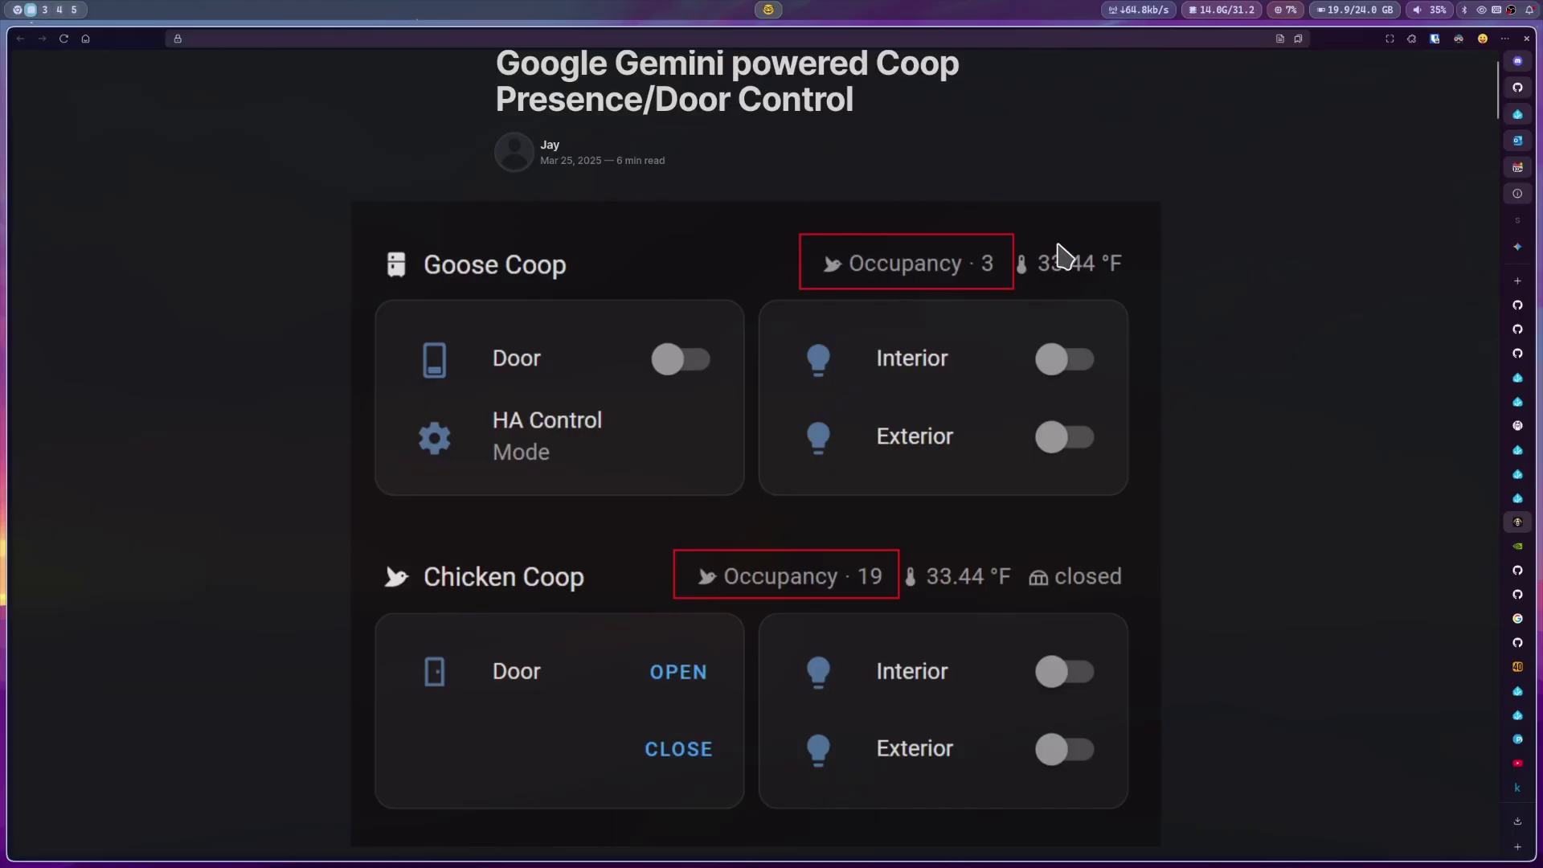
scroll(1216, 490, down, 10)
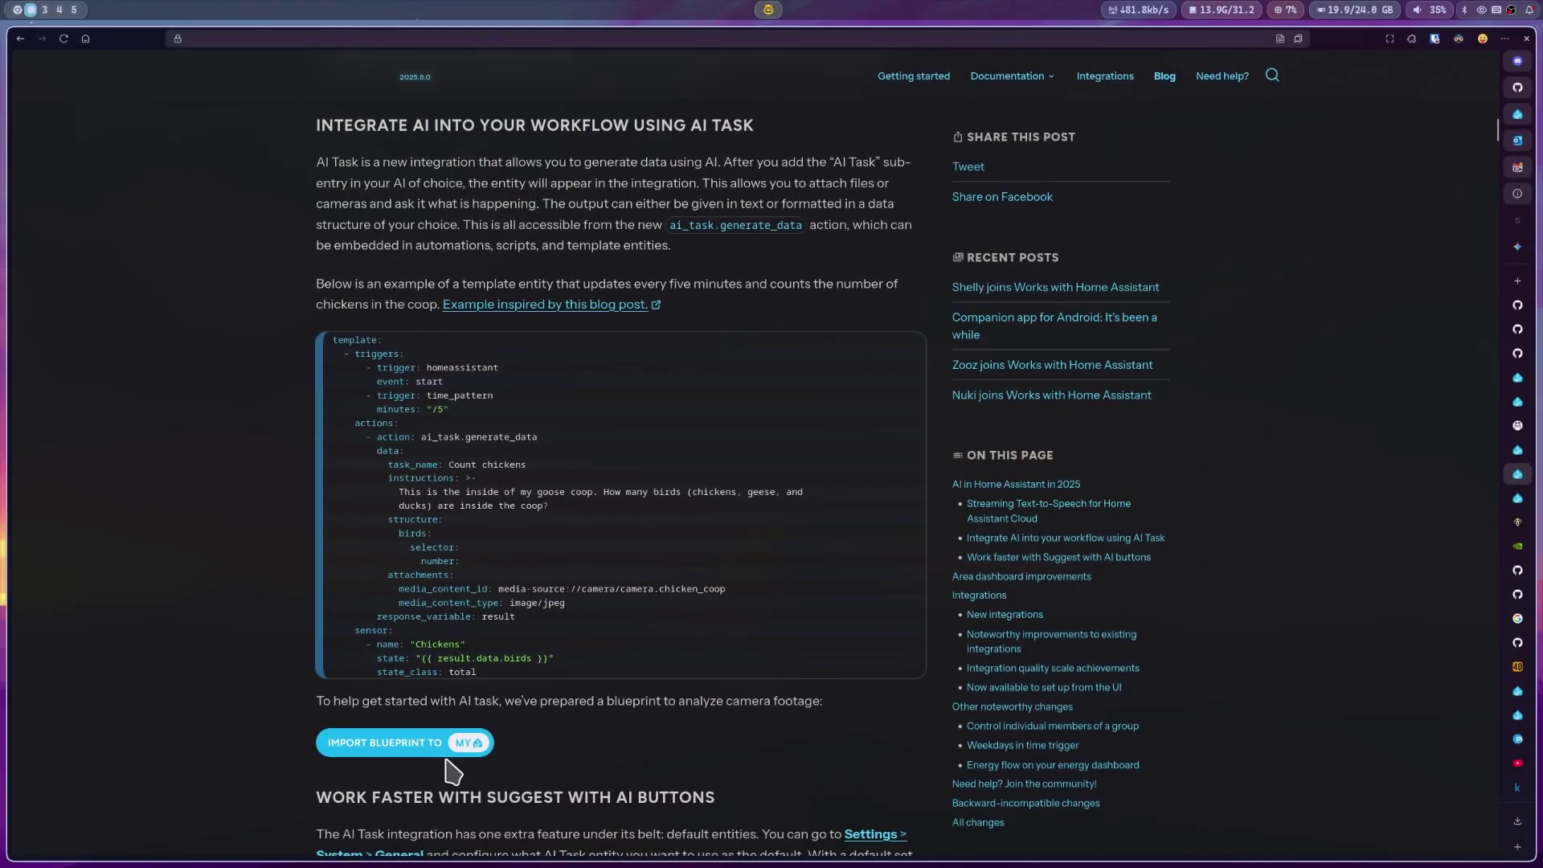
Step: Open the blueprint link in Home Assistant, preview and import the AI camera analysis blueprint
click(386, 675)
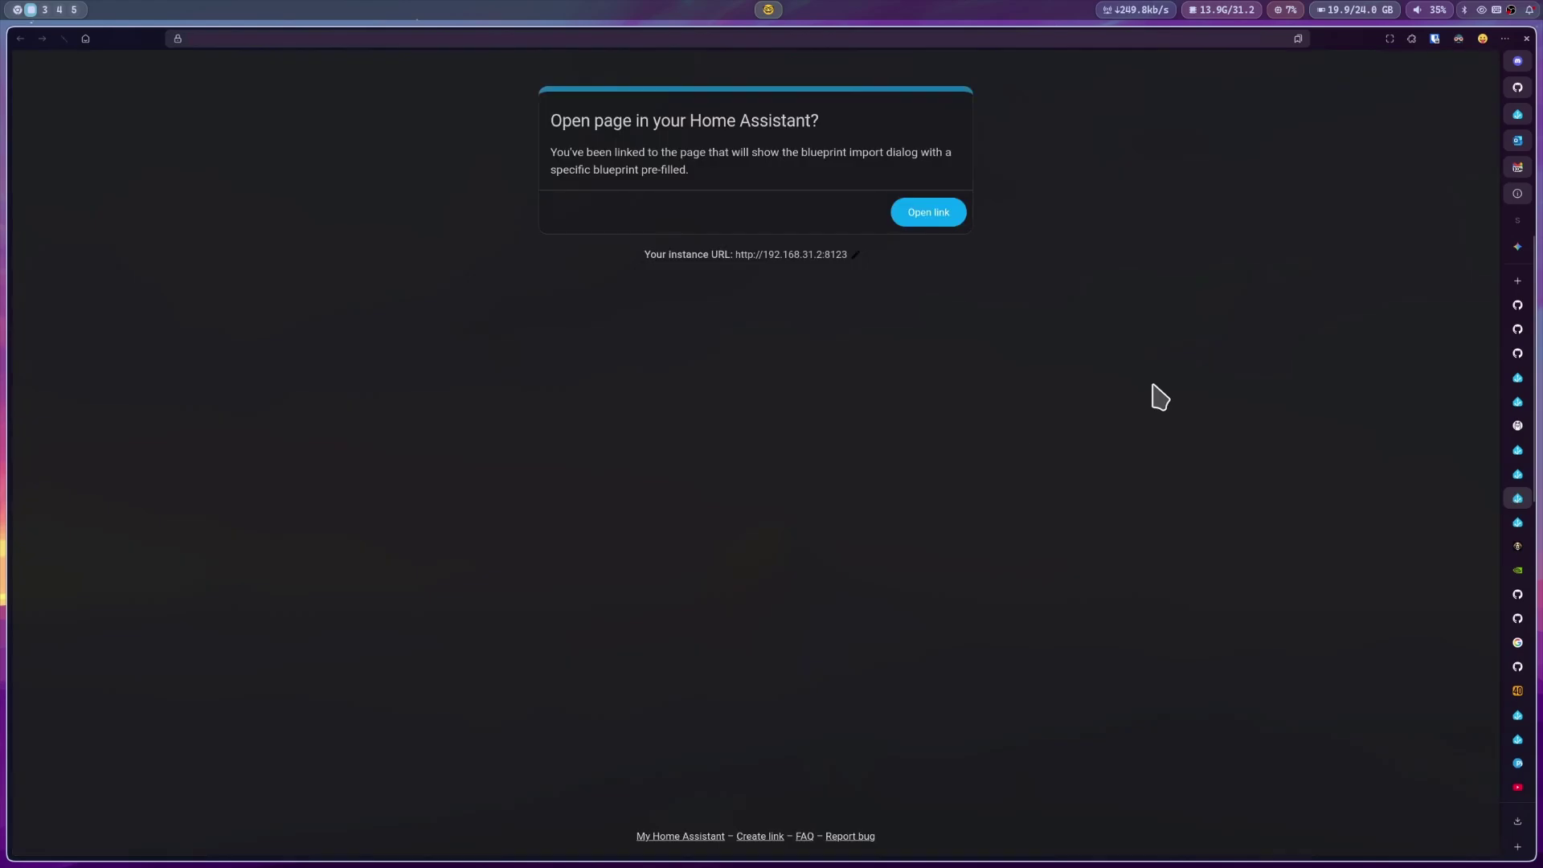
click(929, 212)
click(930, 561)
click(912, 575)
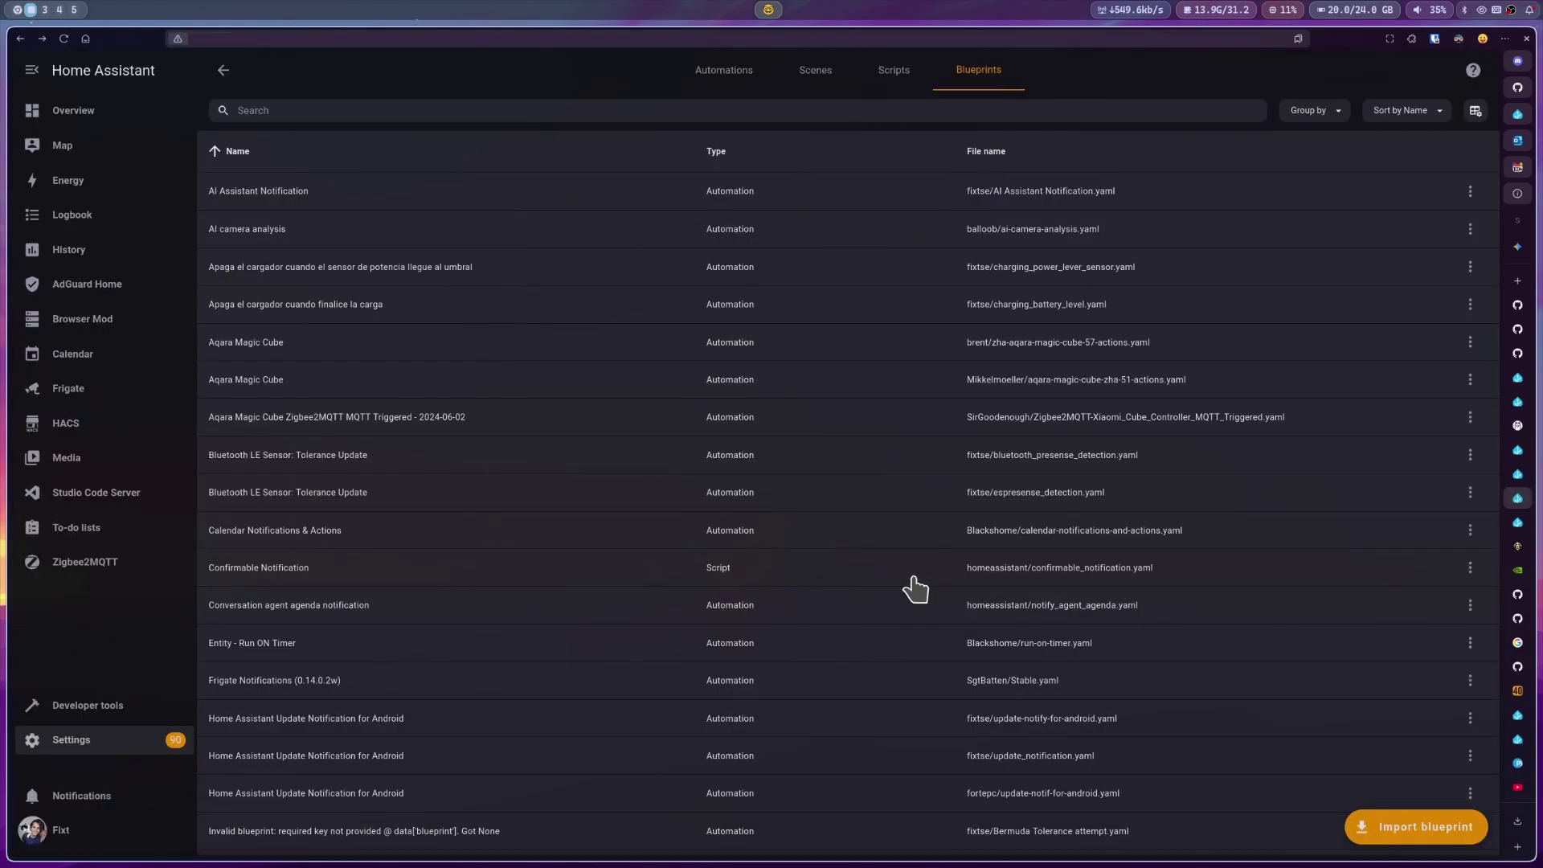
Step: Start a new AI camera analysis automation and browse its motion sensor and camera options
click(274, 232)
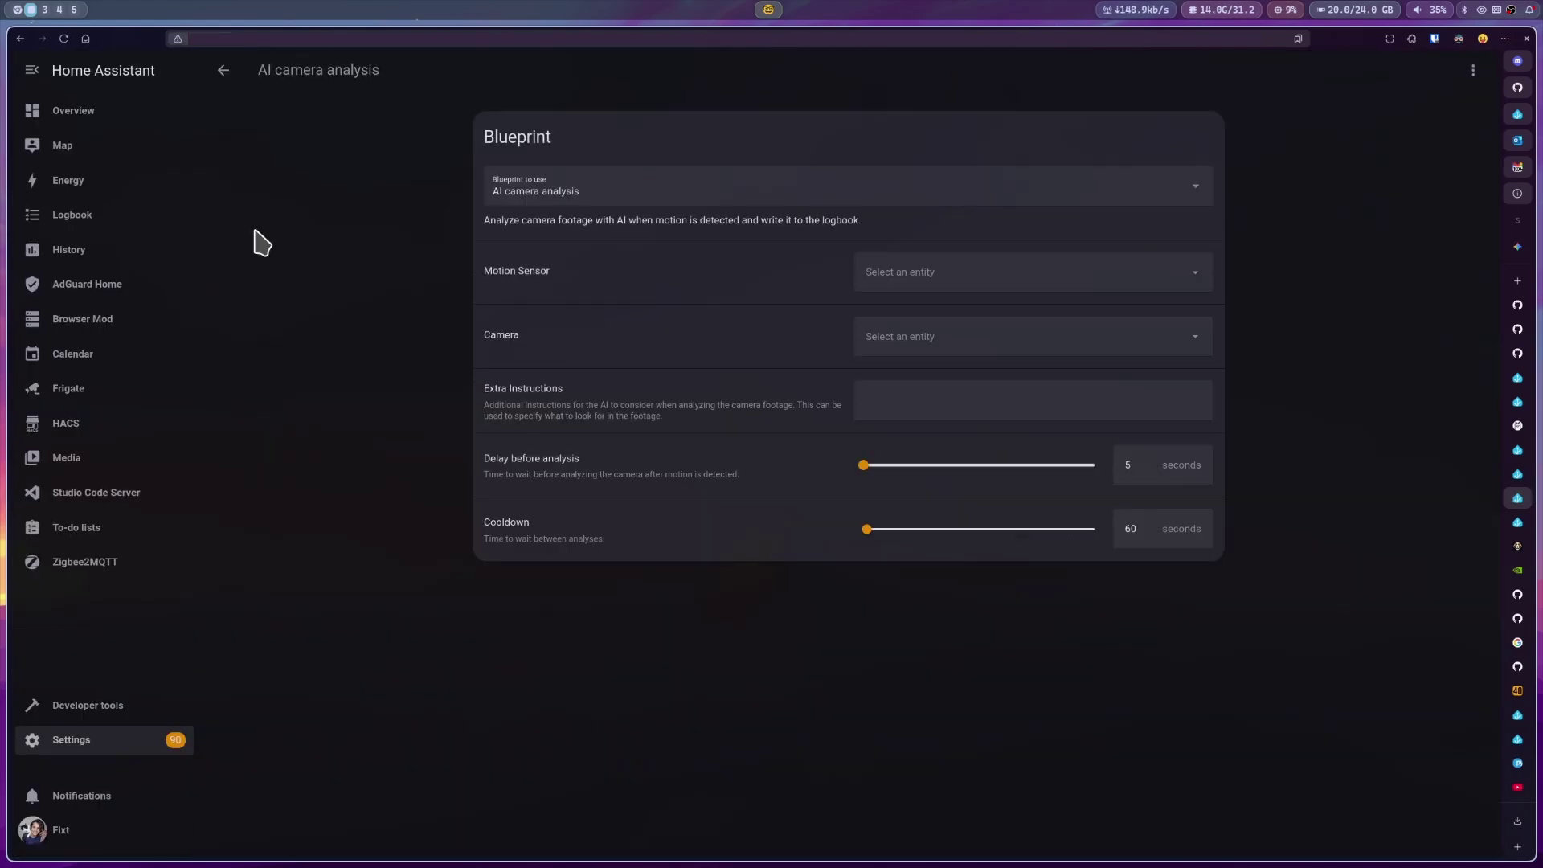
click(932, 273)
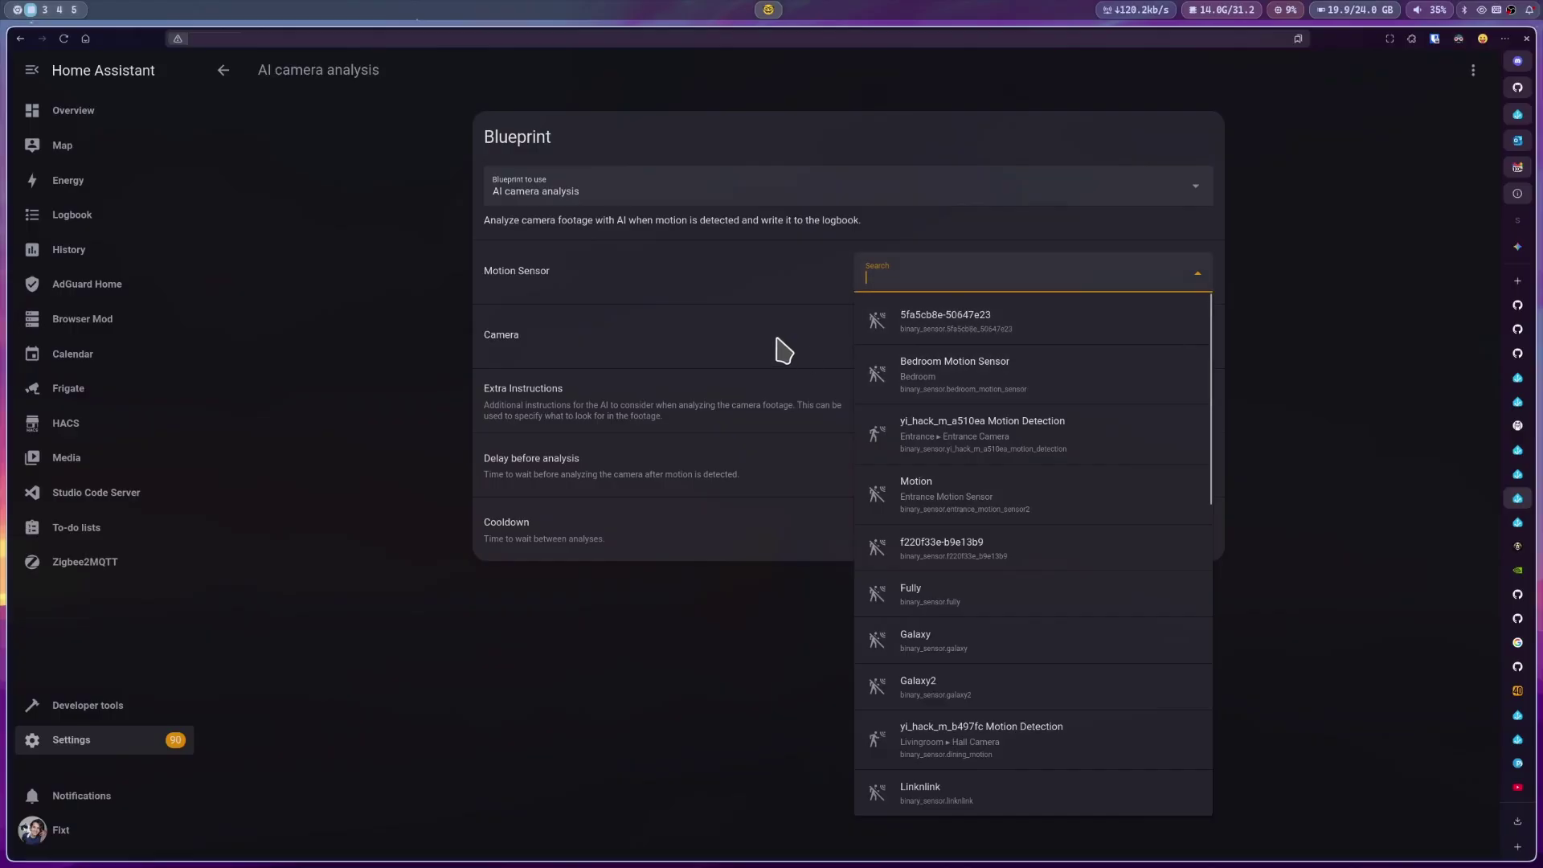
click(927, 345)
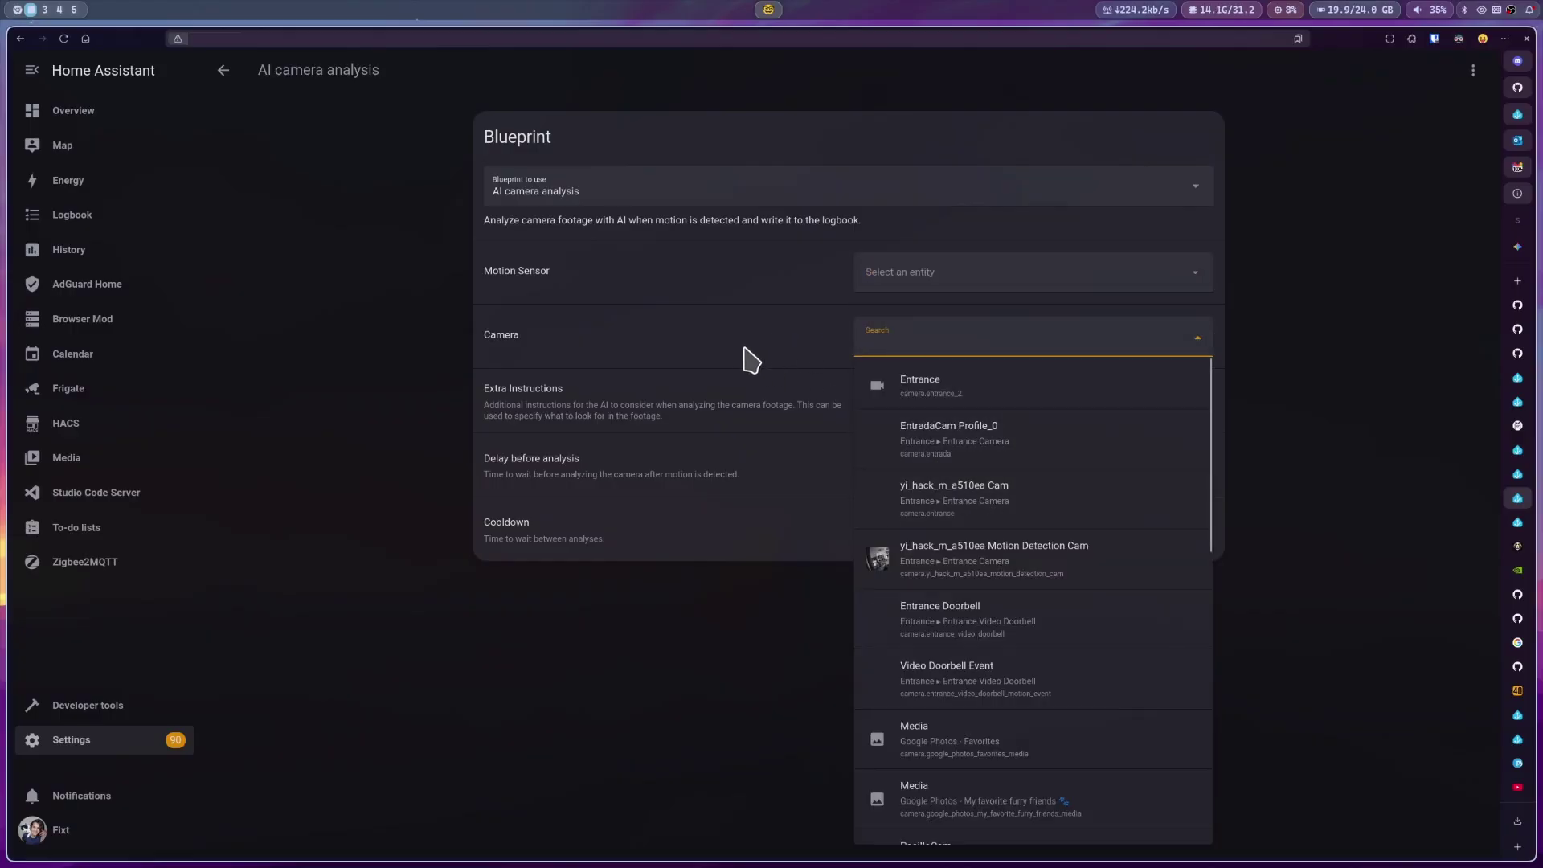
click(751, 359)
click(914, 409)
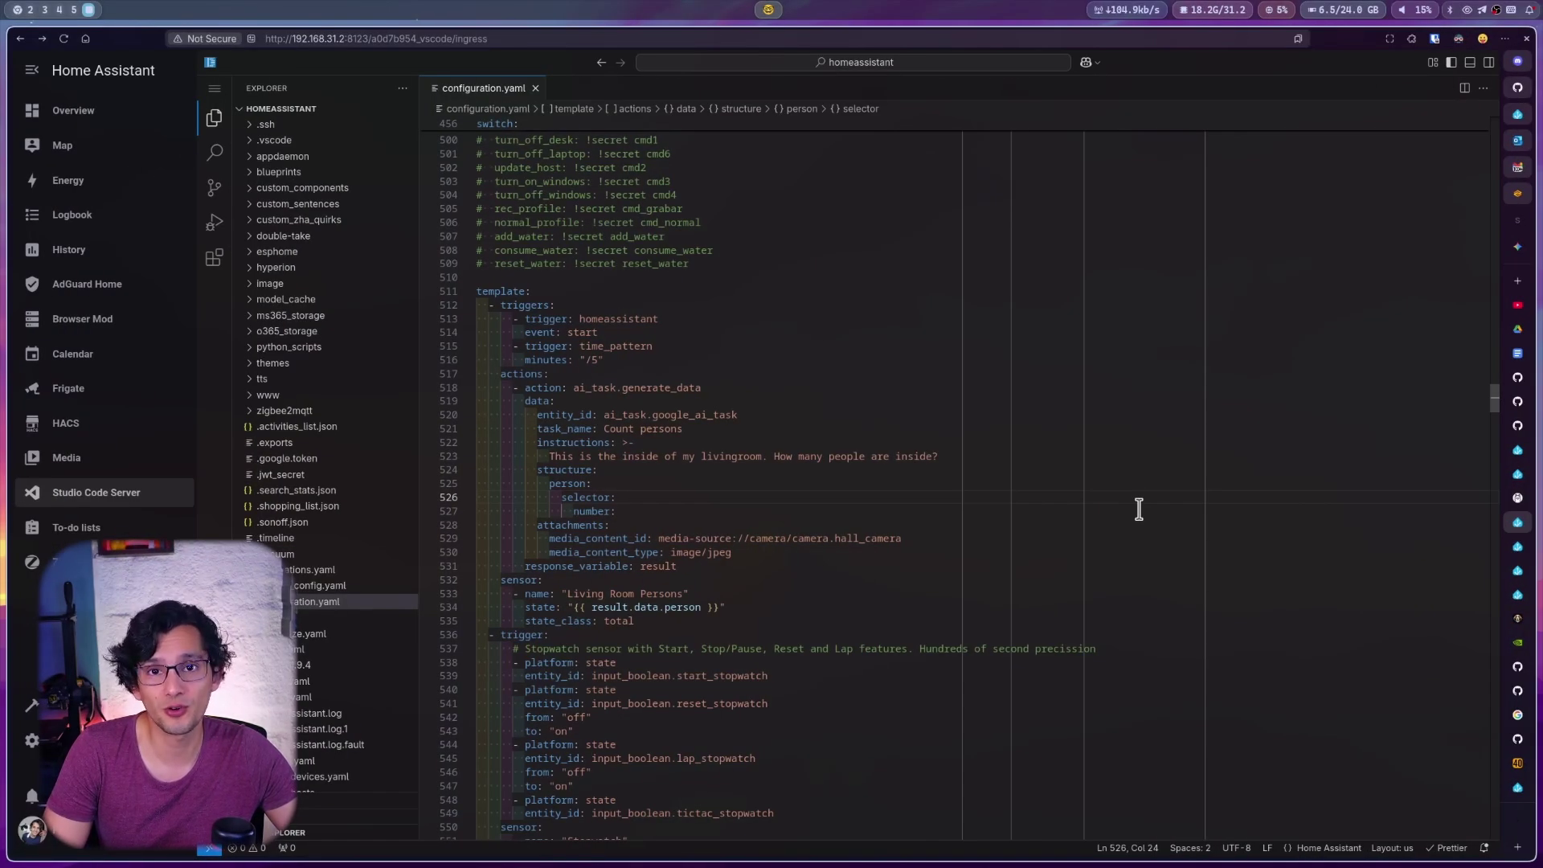
drag(549, 538, 1005, 566)
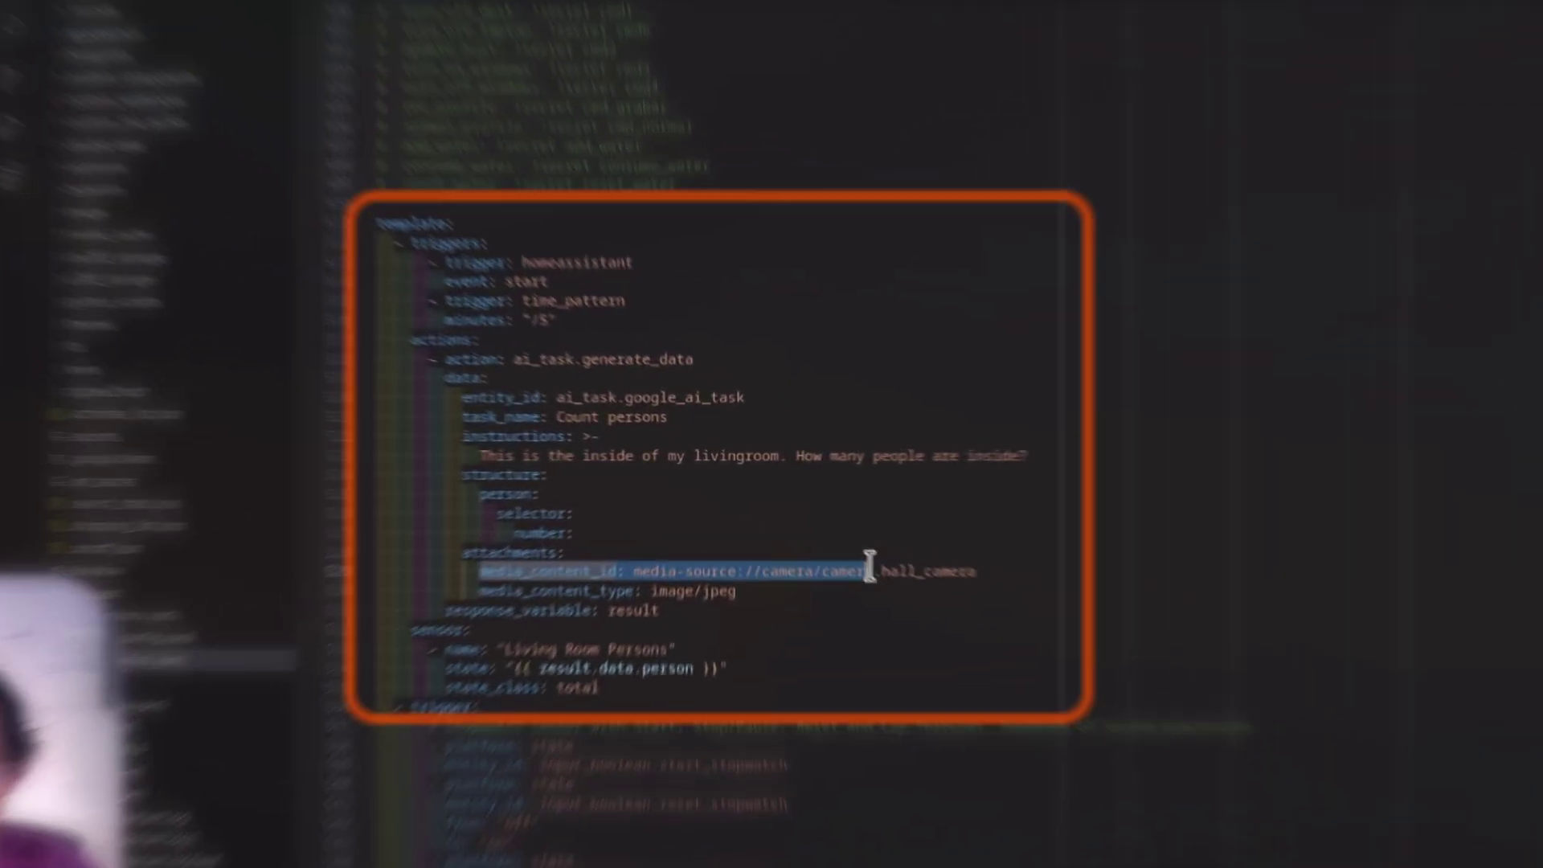
click(476, 457)
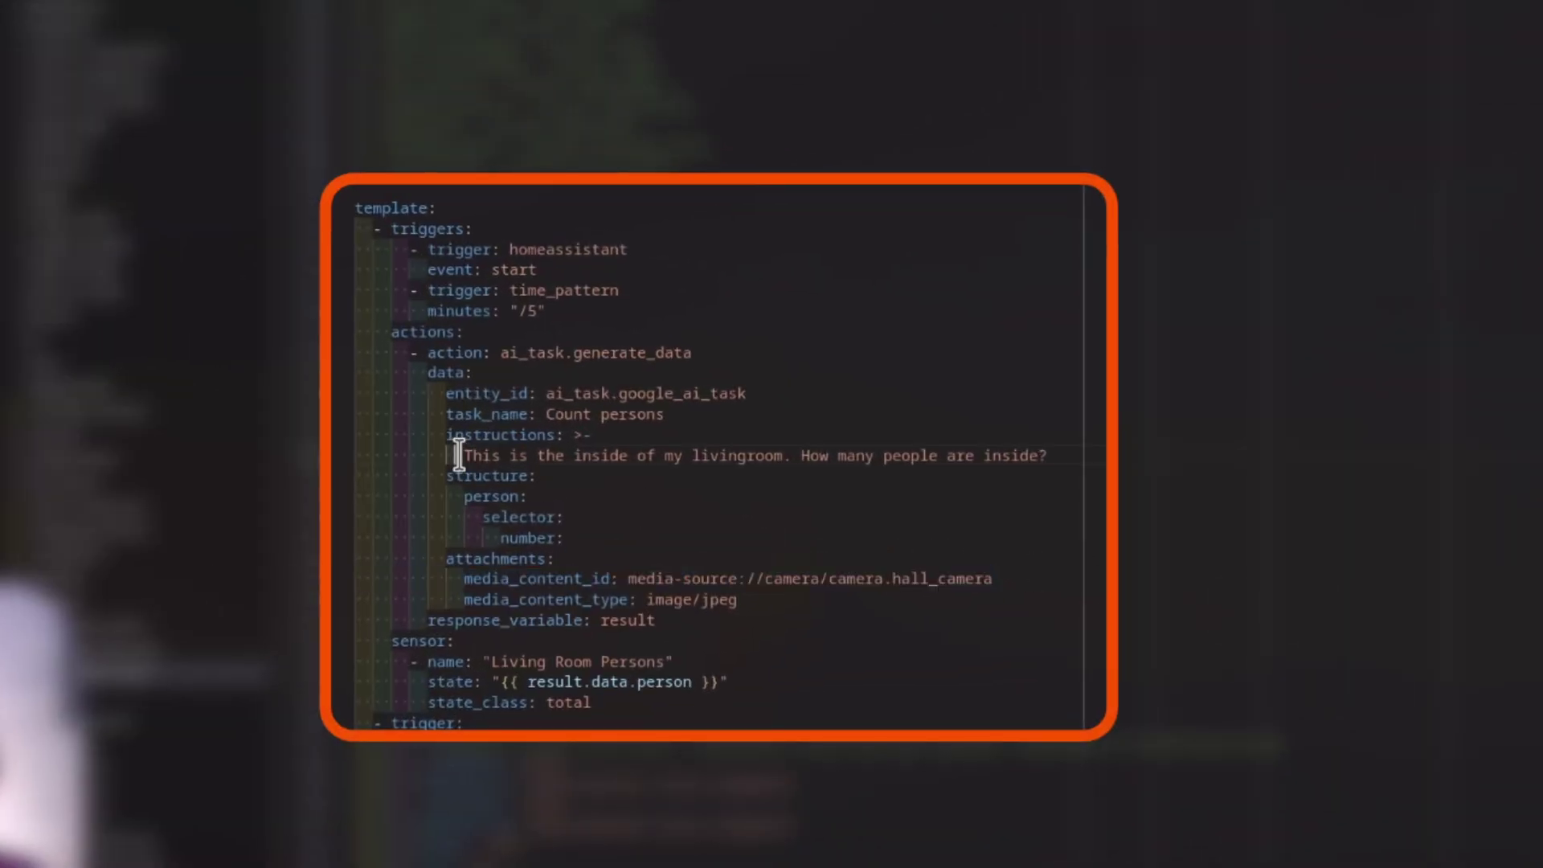
drag(458, 456, 1096, 455)
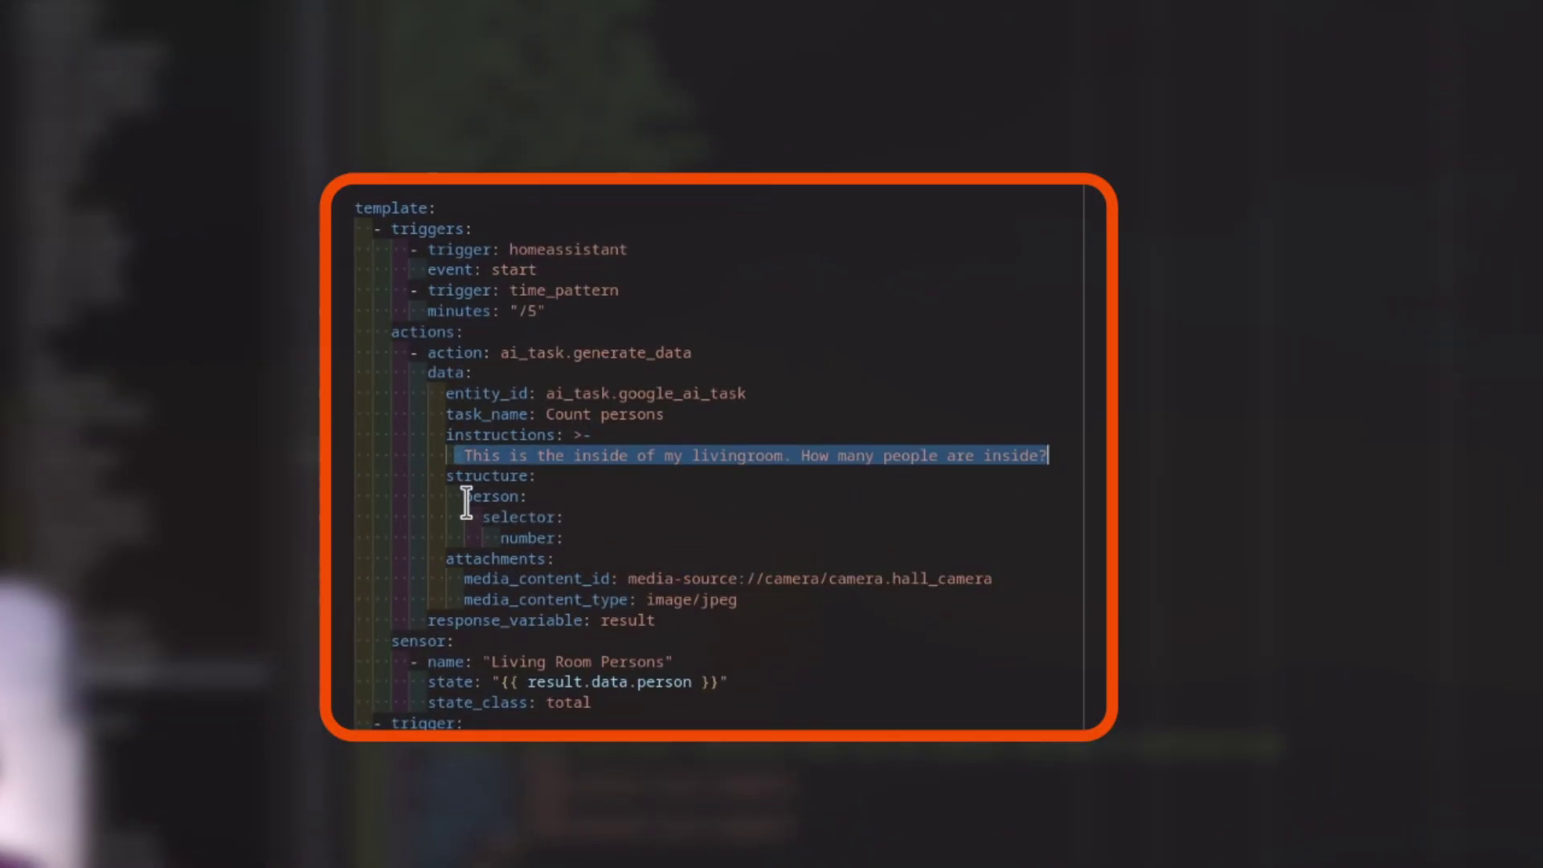
drag(466, 499, 541, 499)
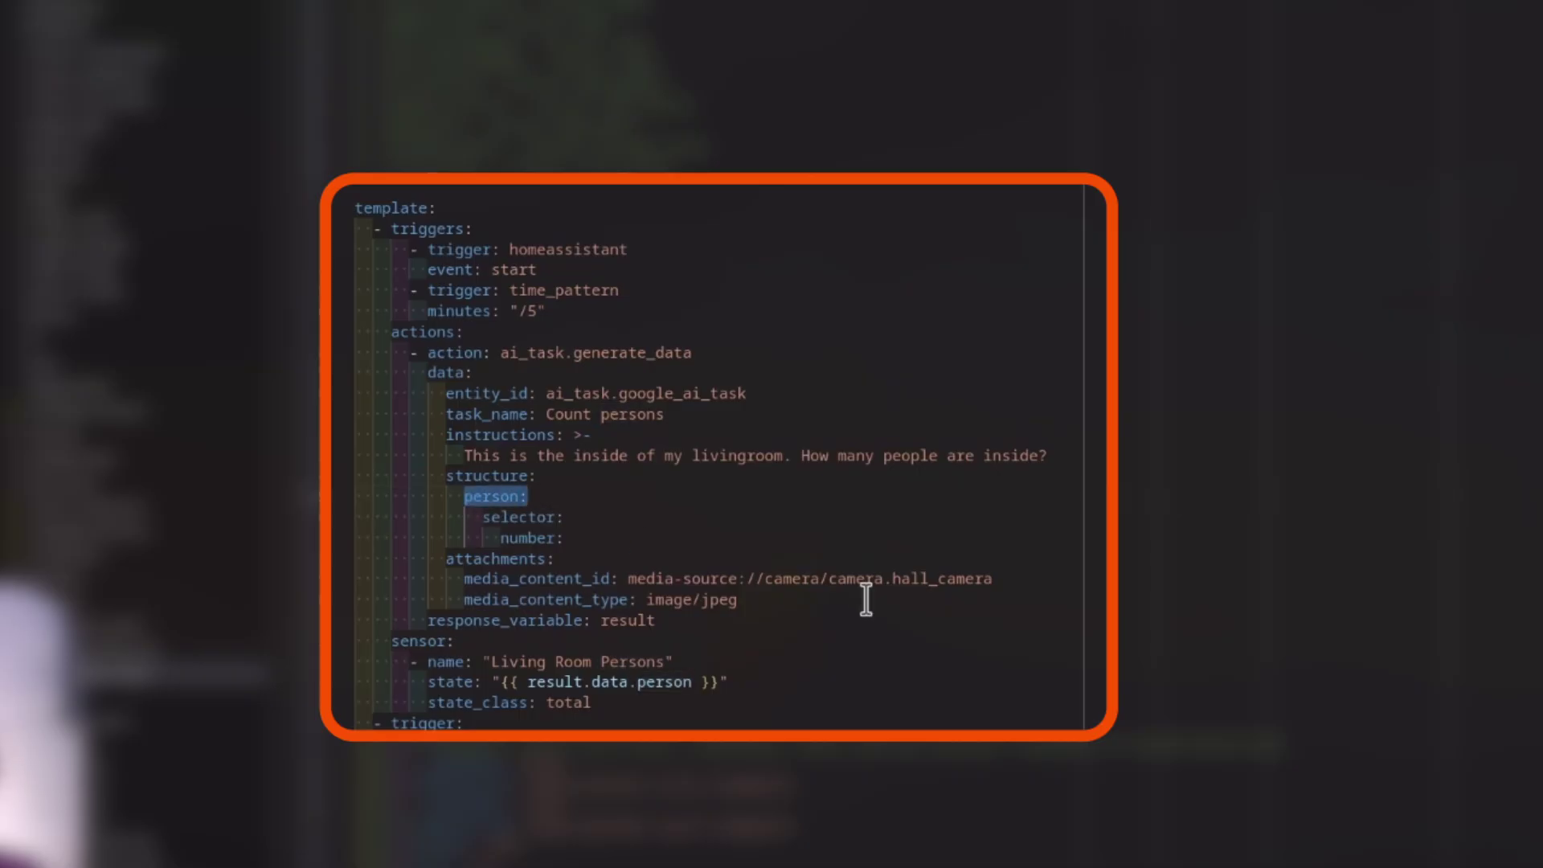
drag(526, 684, 698, 682)
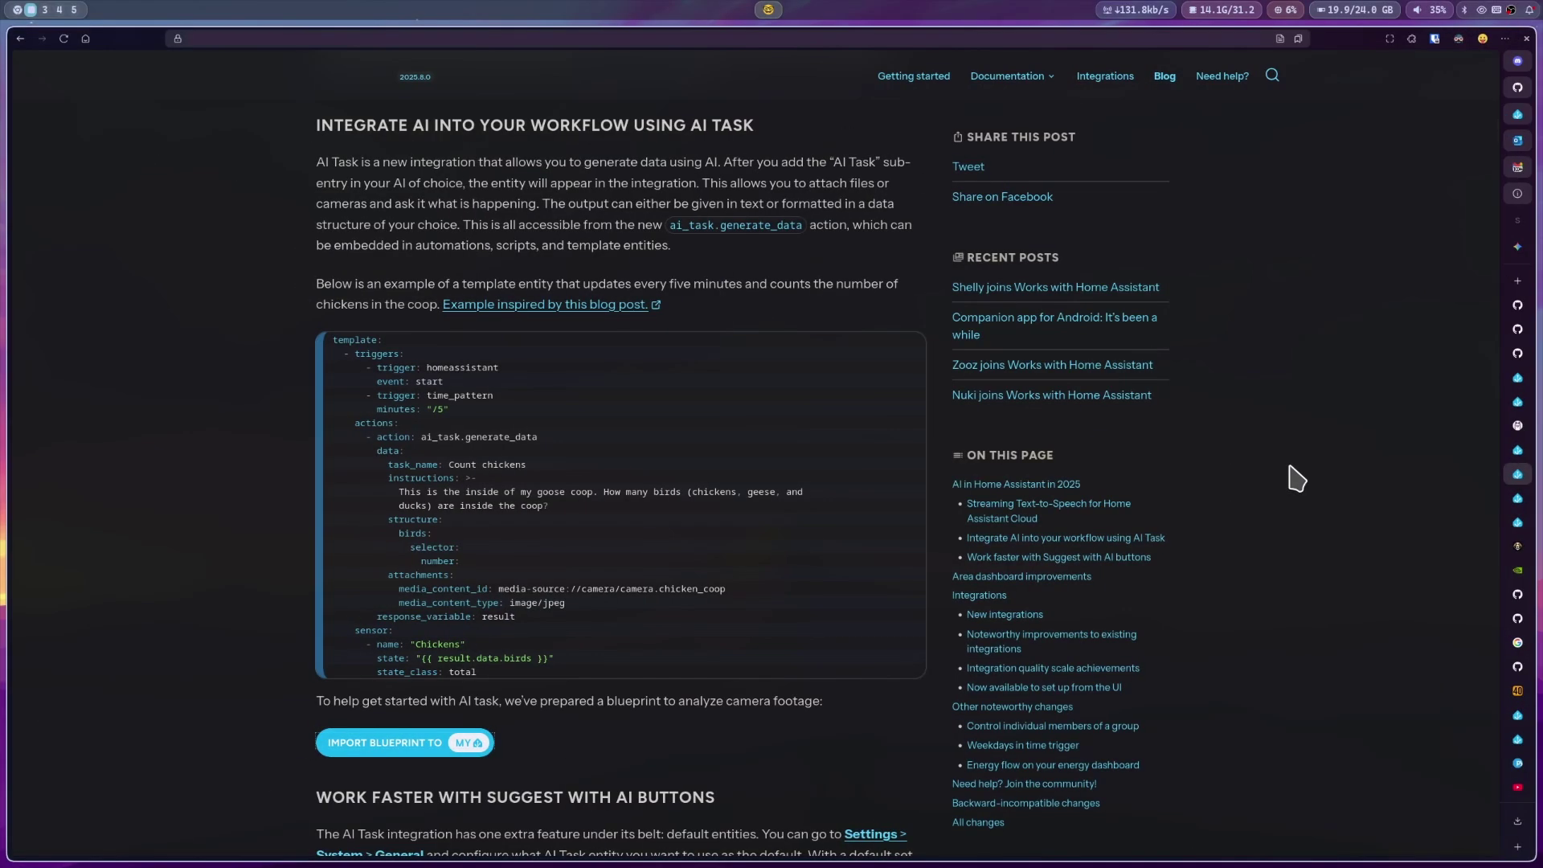
Step: Scroll the release post to the 'Work faster with Suggest with AI buttons' screenshot
scroll(1296, 479, down, 7)
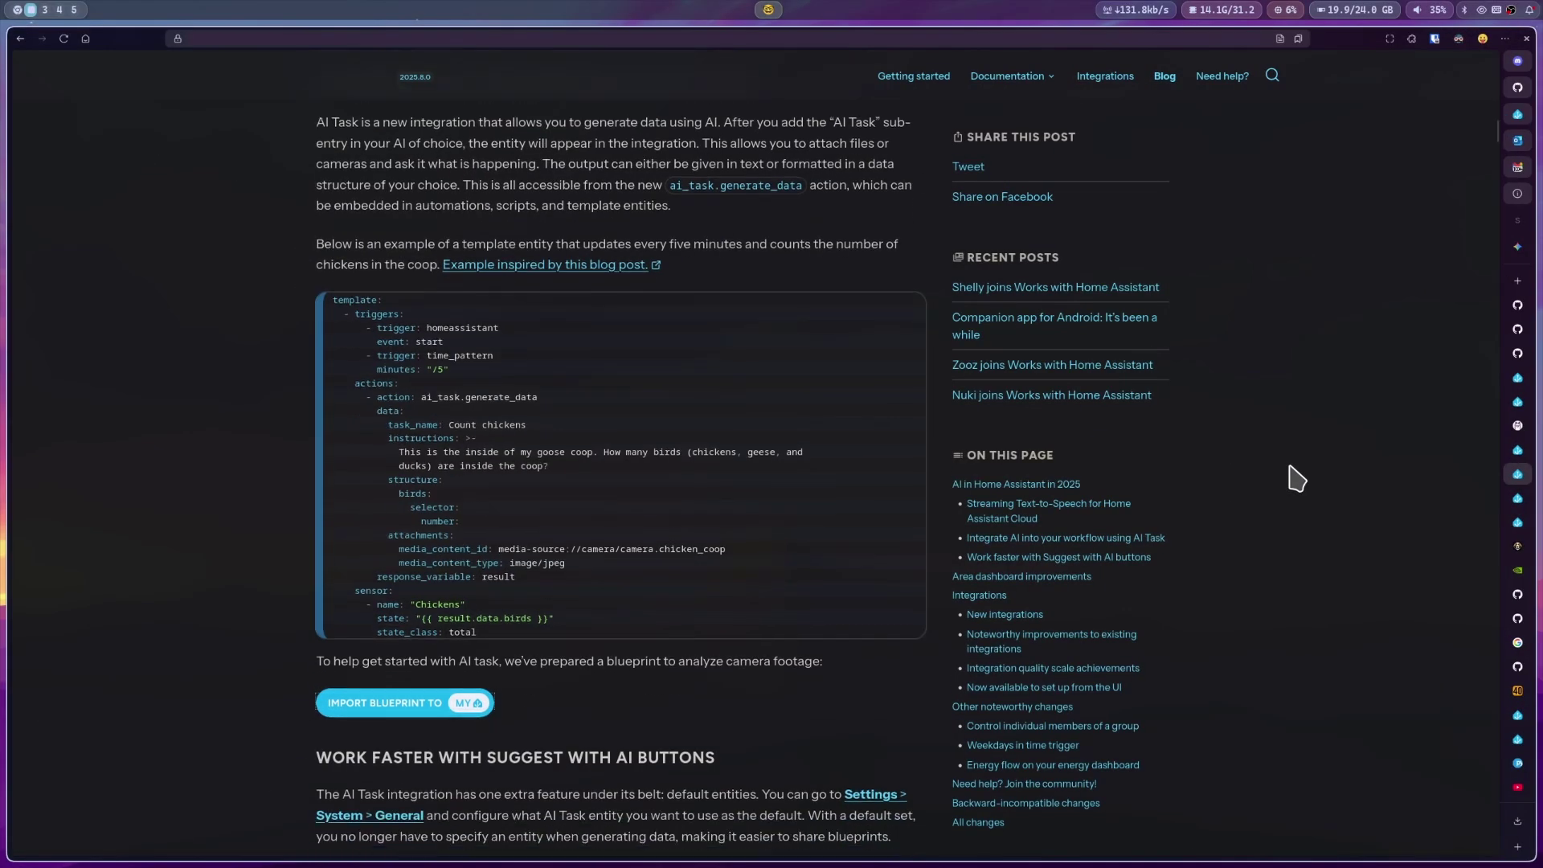
scroll(1294, 477, down, 2)
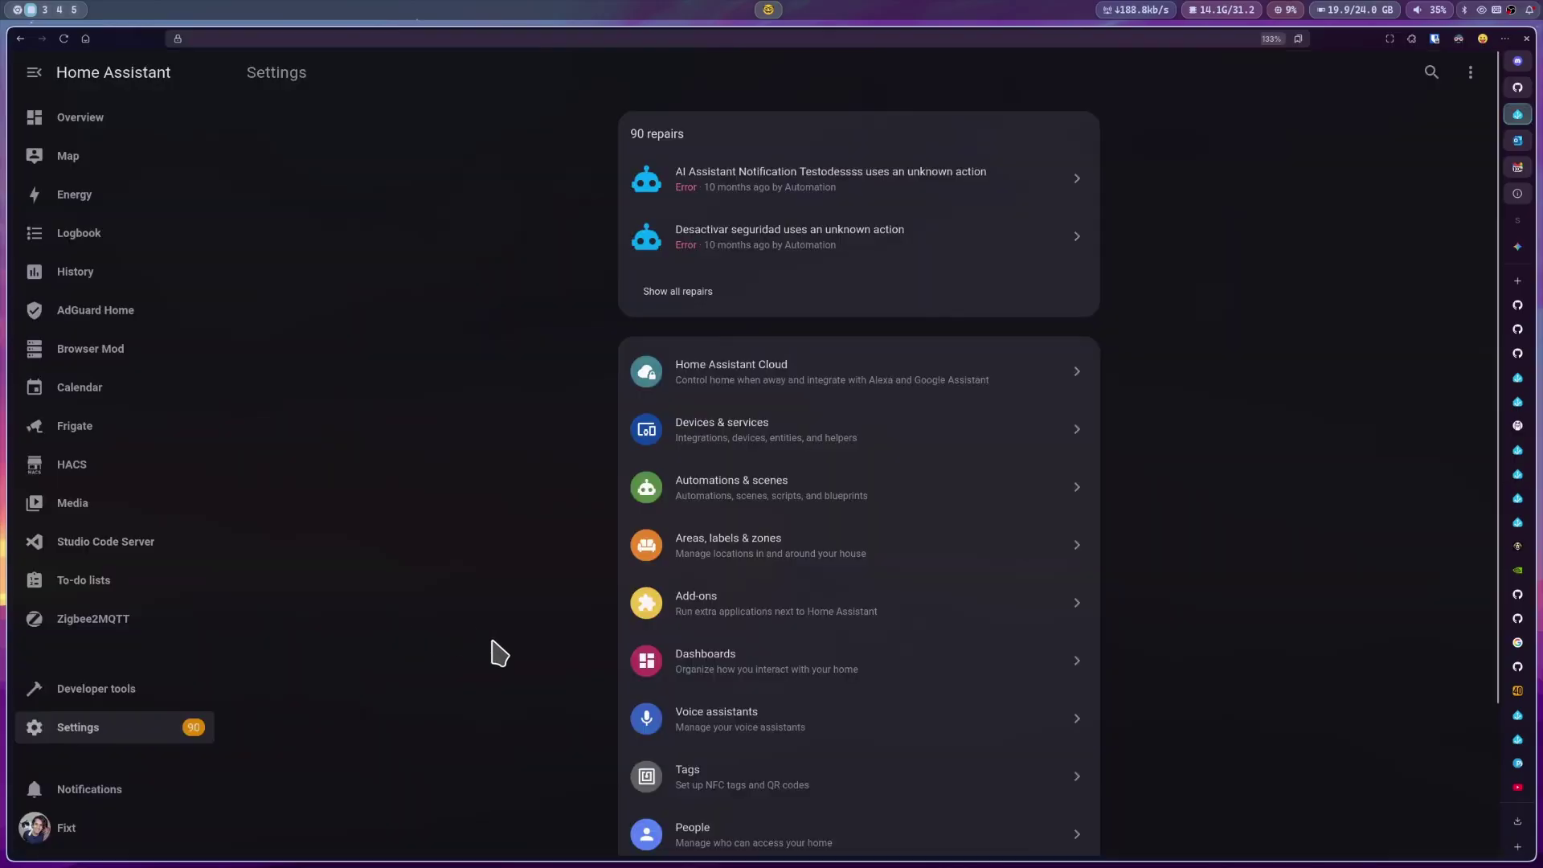
scroll(488, 647, down, 3)
Step: In System > General, set AI suggestions' data generation tasks to Ollama AI Task and save
click(675, 715)
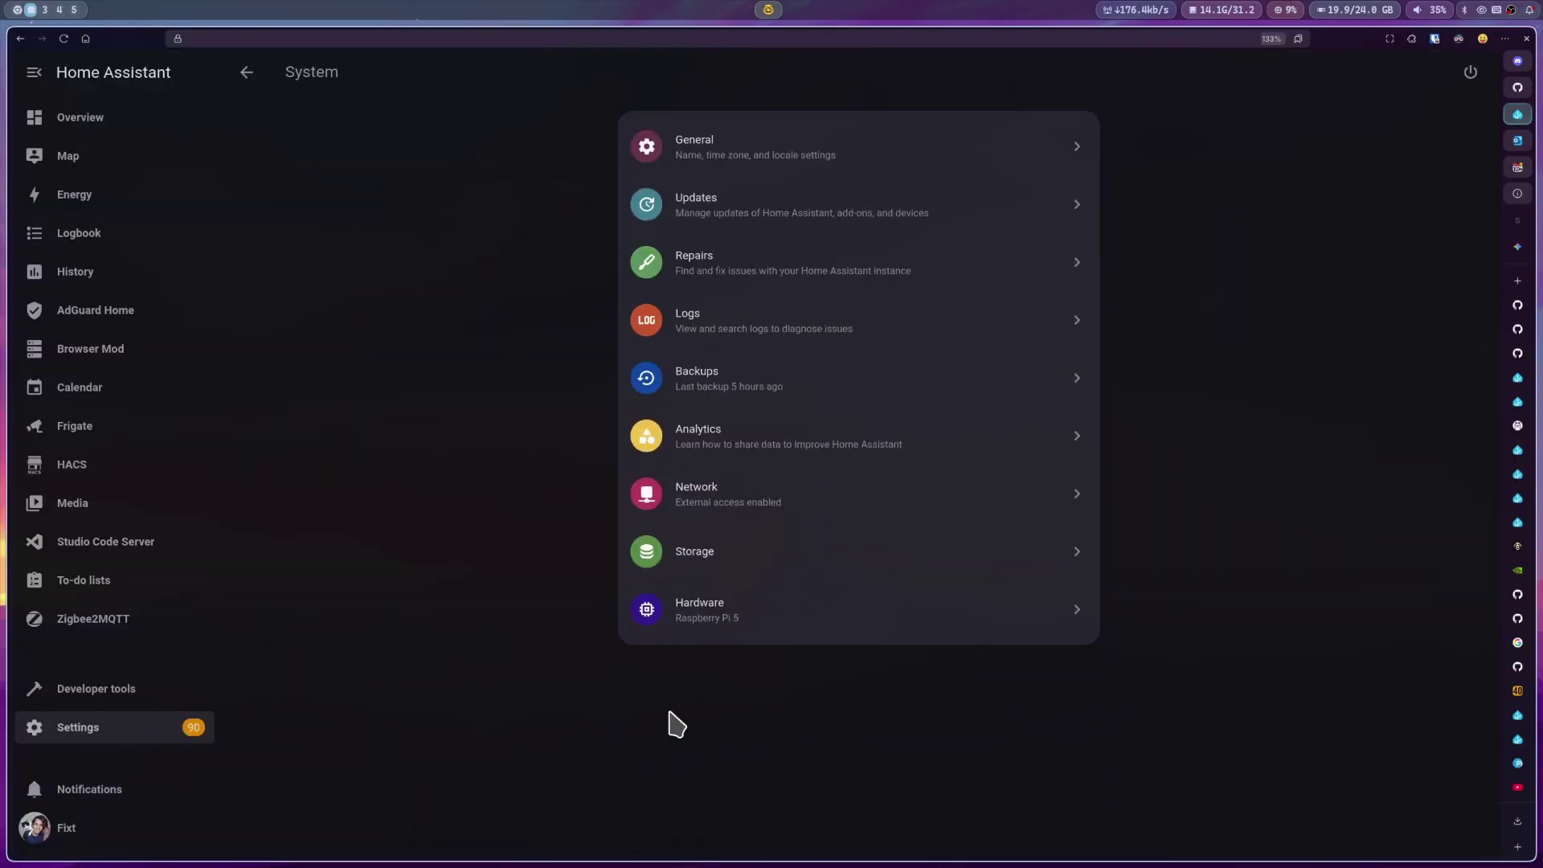
click(727, 165)
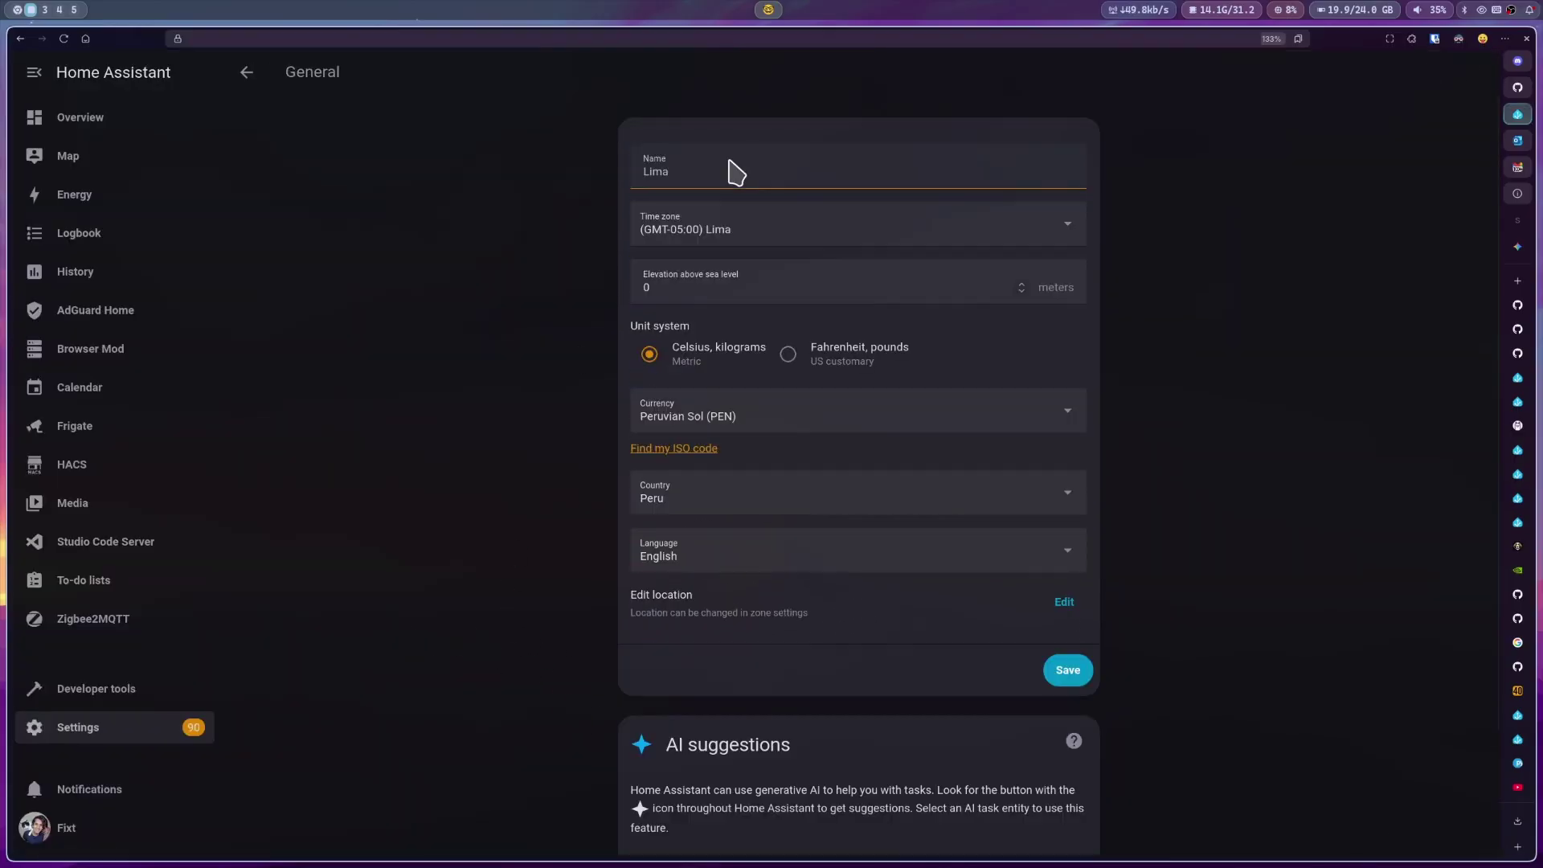
scroll(1149, 519, down, 3)
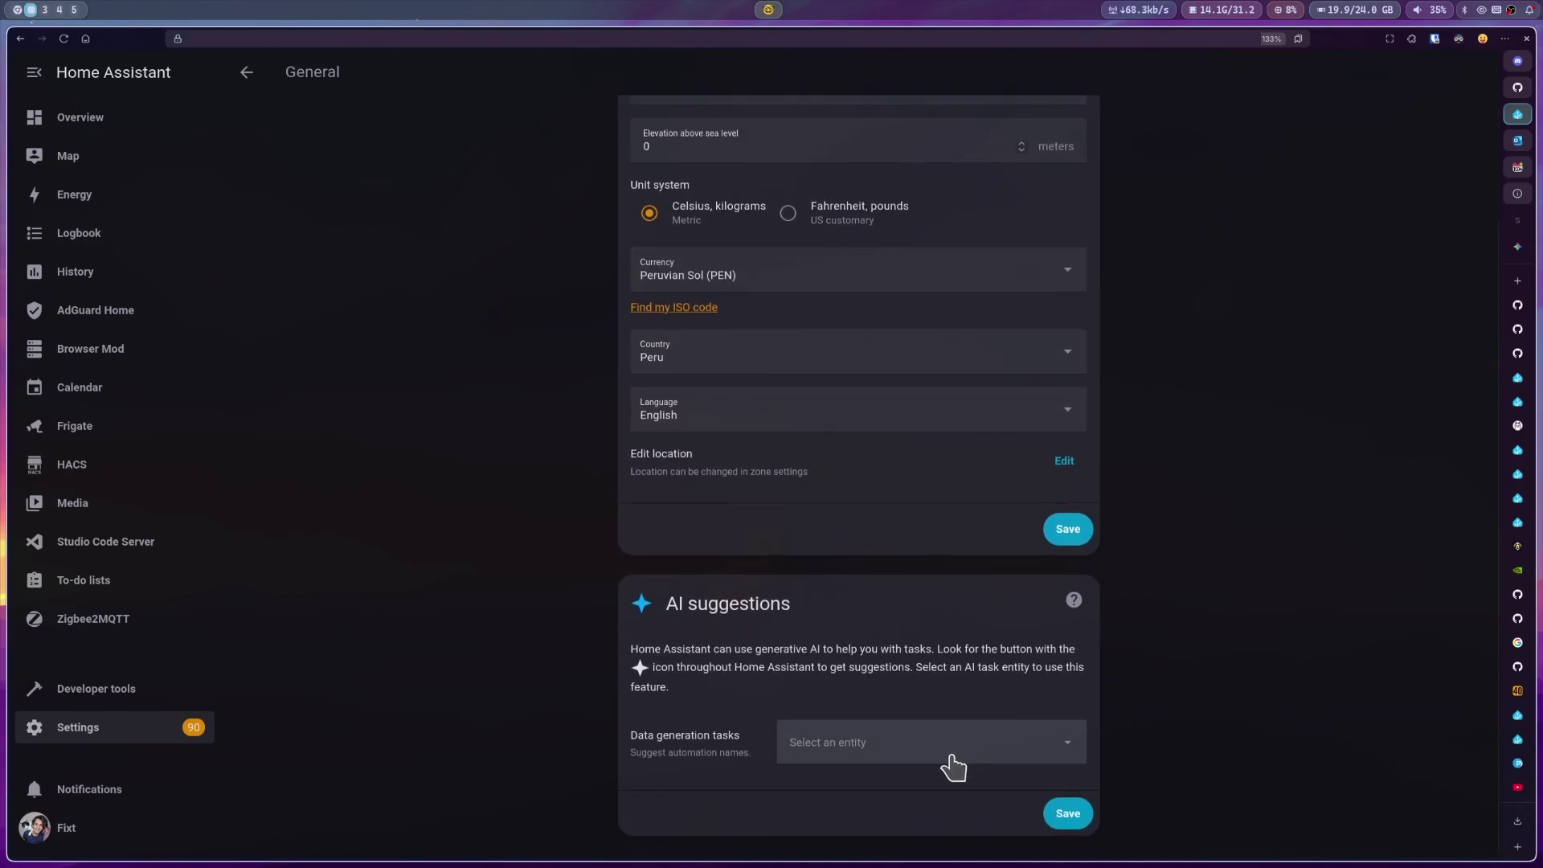
click(952, 753)
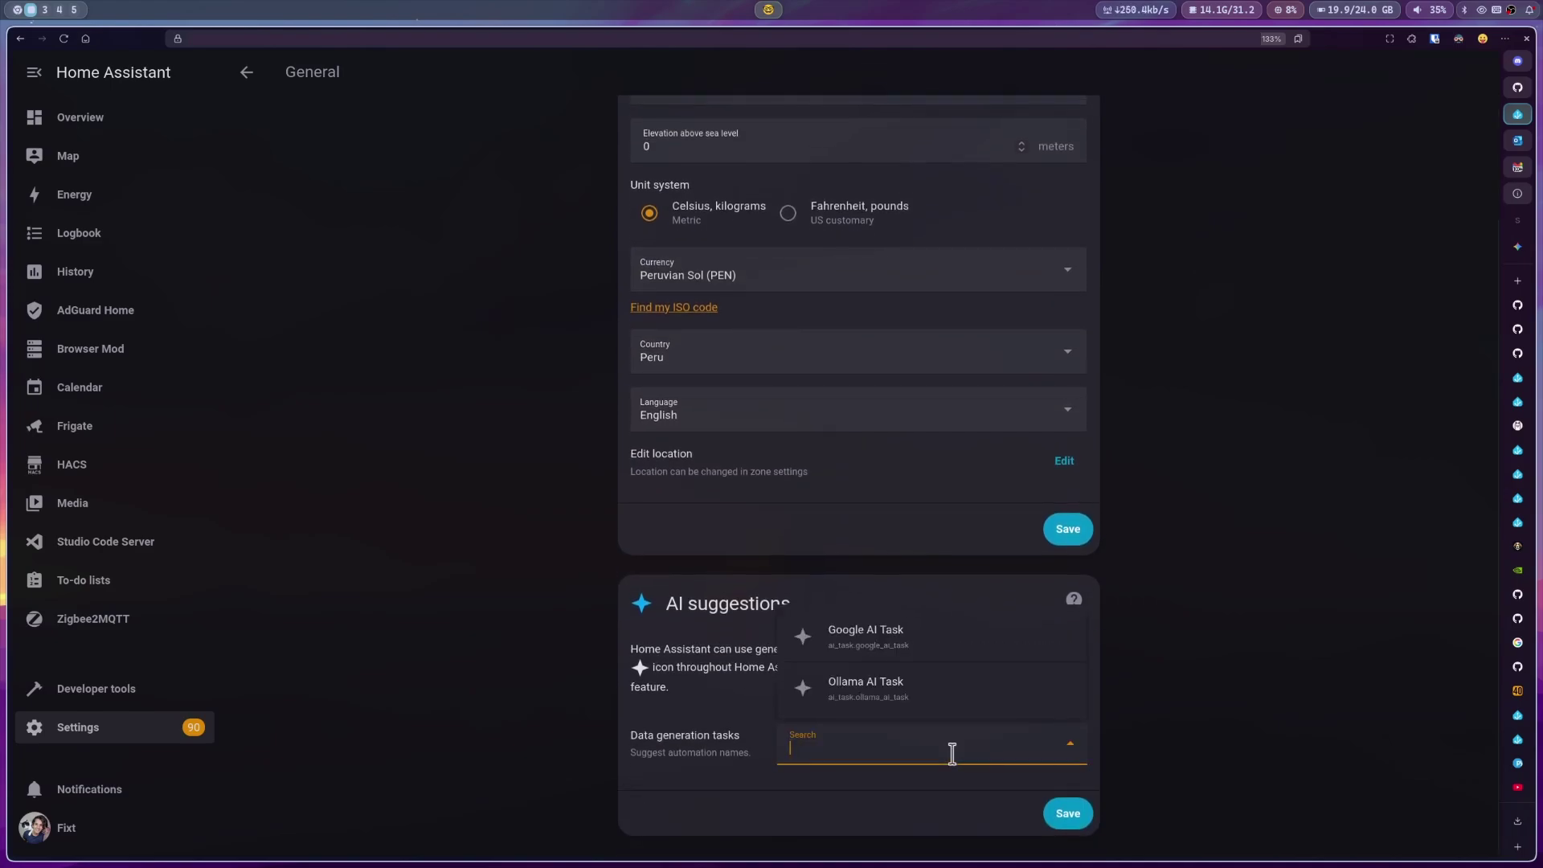
click(875, 709)
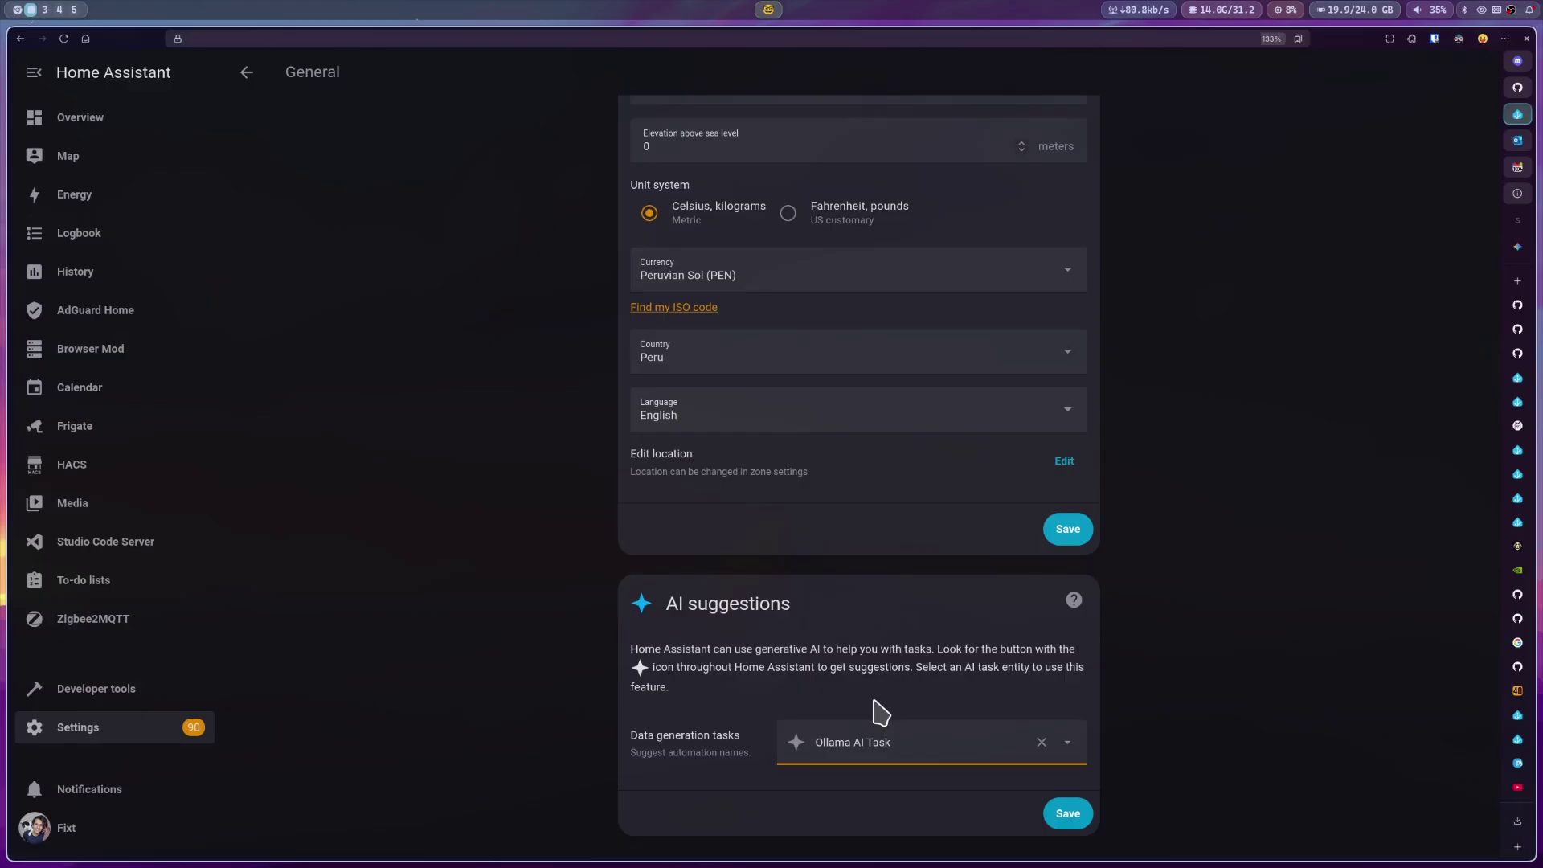
click(1077, 816)
Step: Return to the main settings page and open the automations list
click(205, 723)
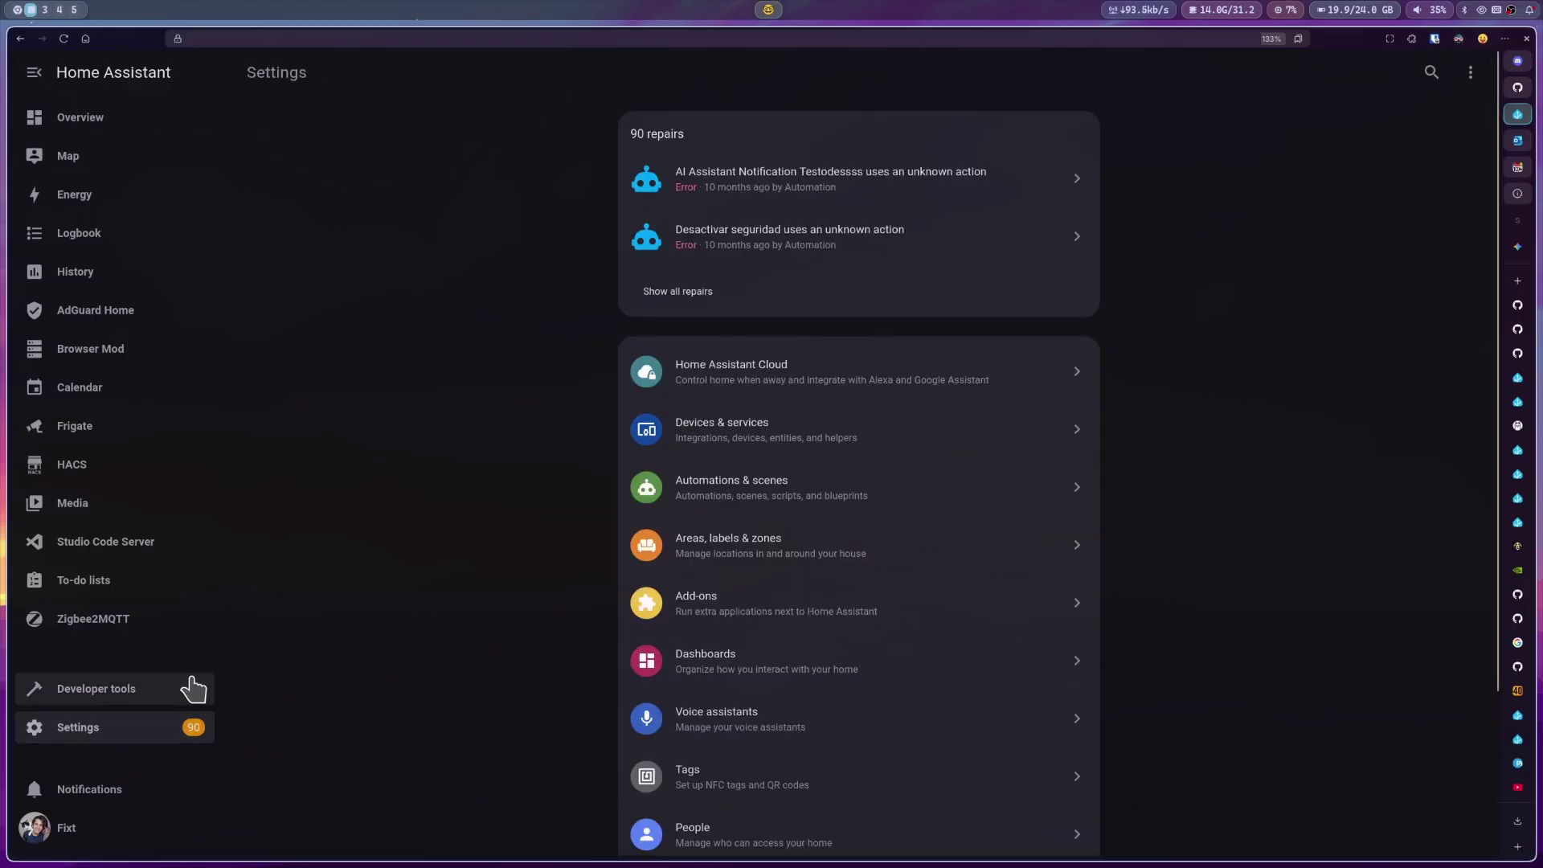
click(699, 494)
scroll(802, 521, down, 5)
Step: Try Suggest with AI twice when renaming Game Mode, hitting an ai_task/generate_data error, then cancel
scroll(802, 520, down, 5)
click(799, 502)
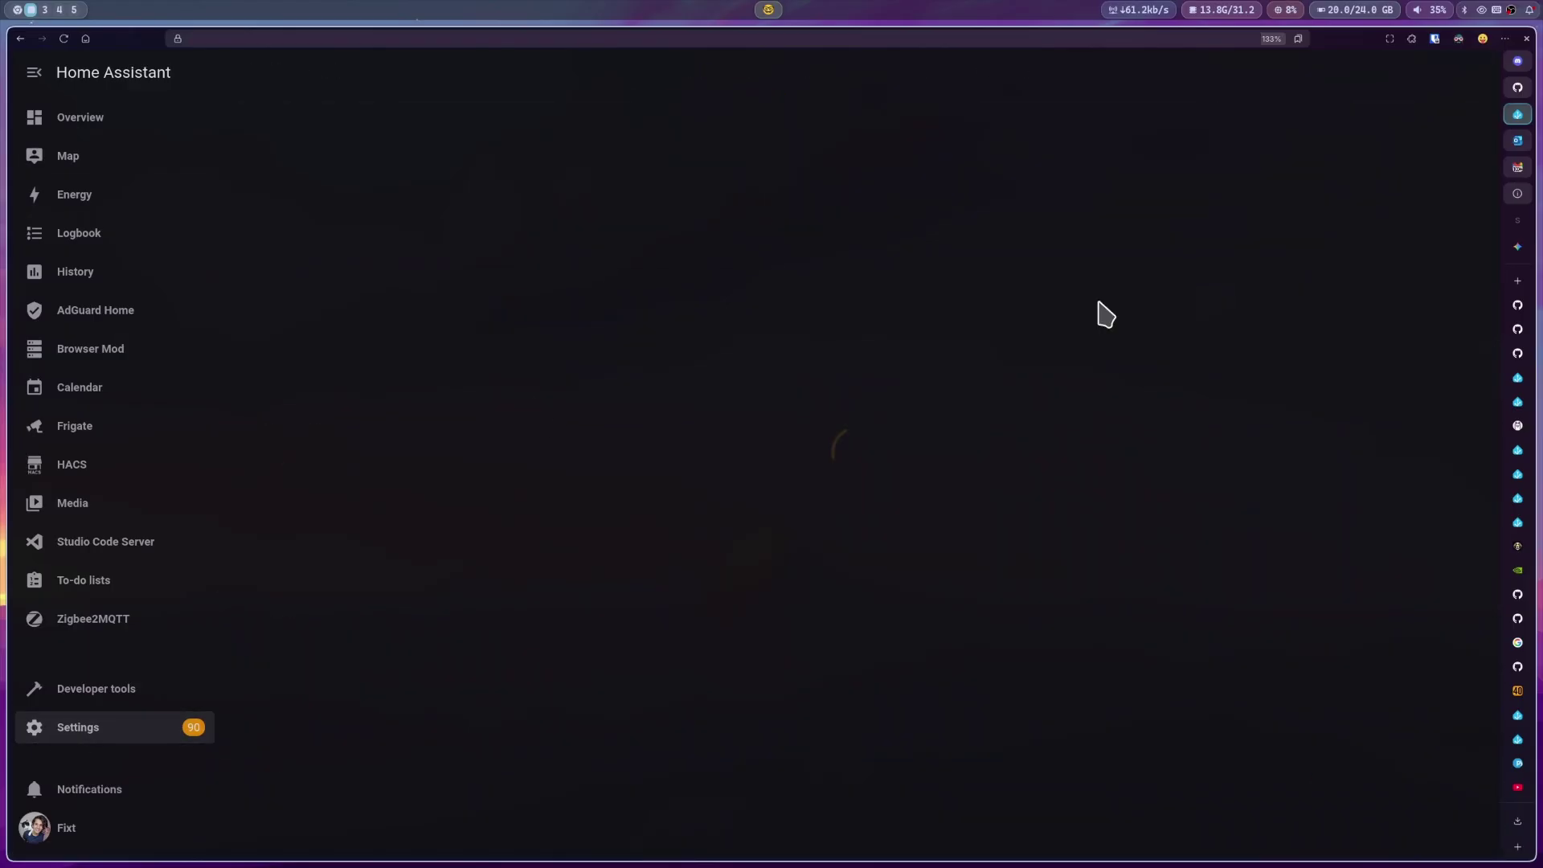
click(1470, 72)
click(1429, 277)
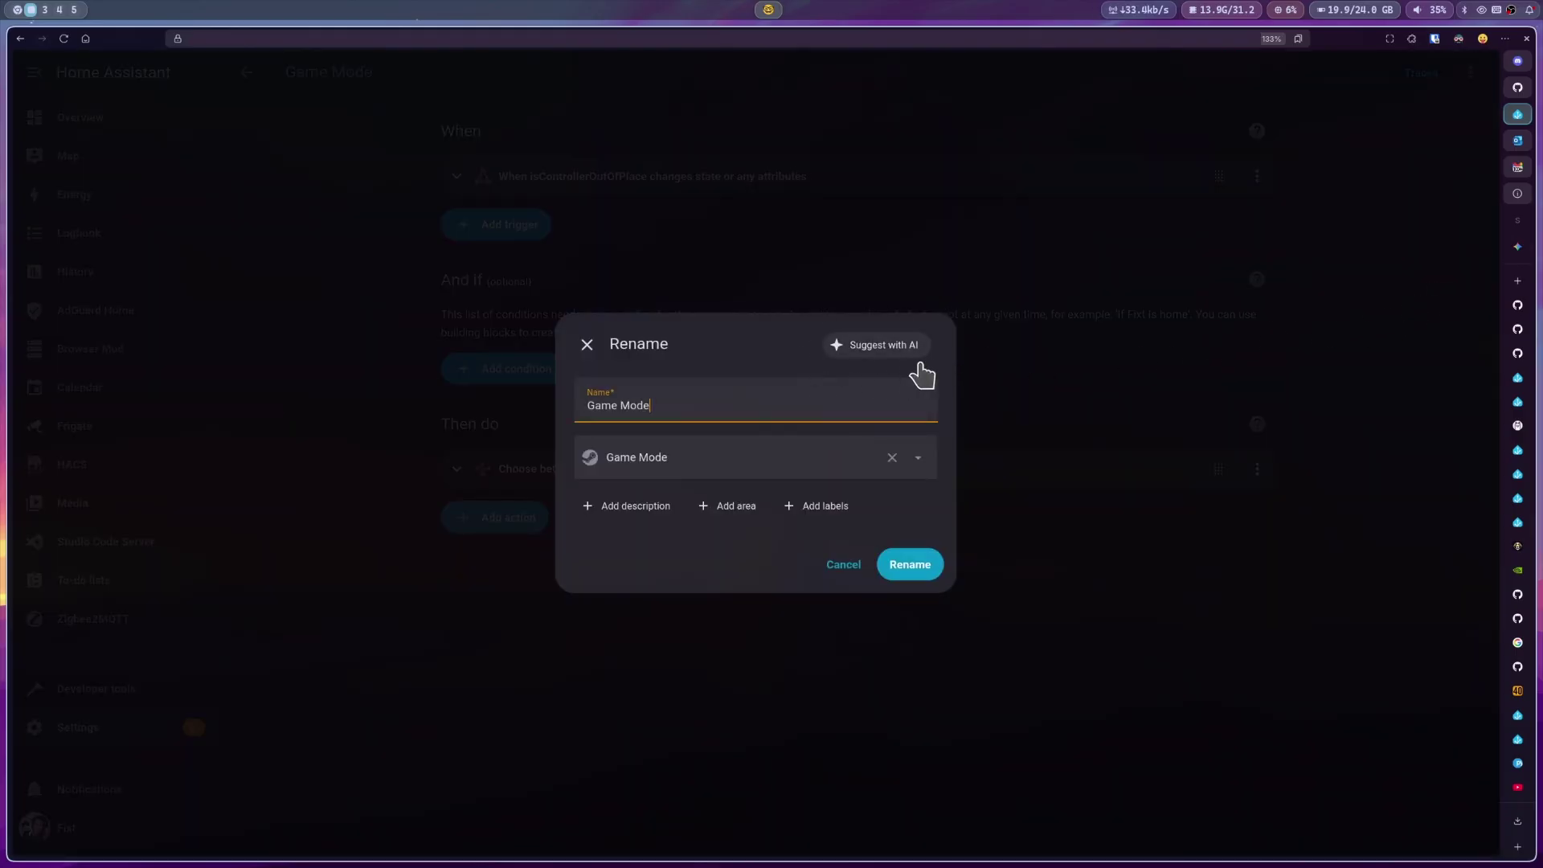
click(882, 346)
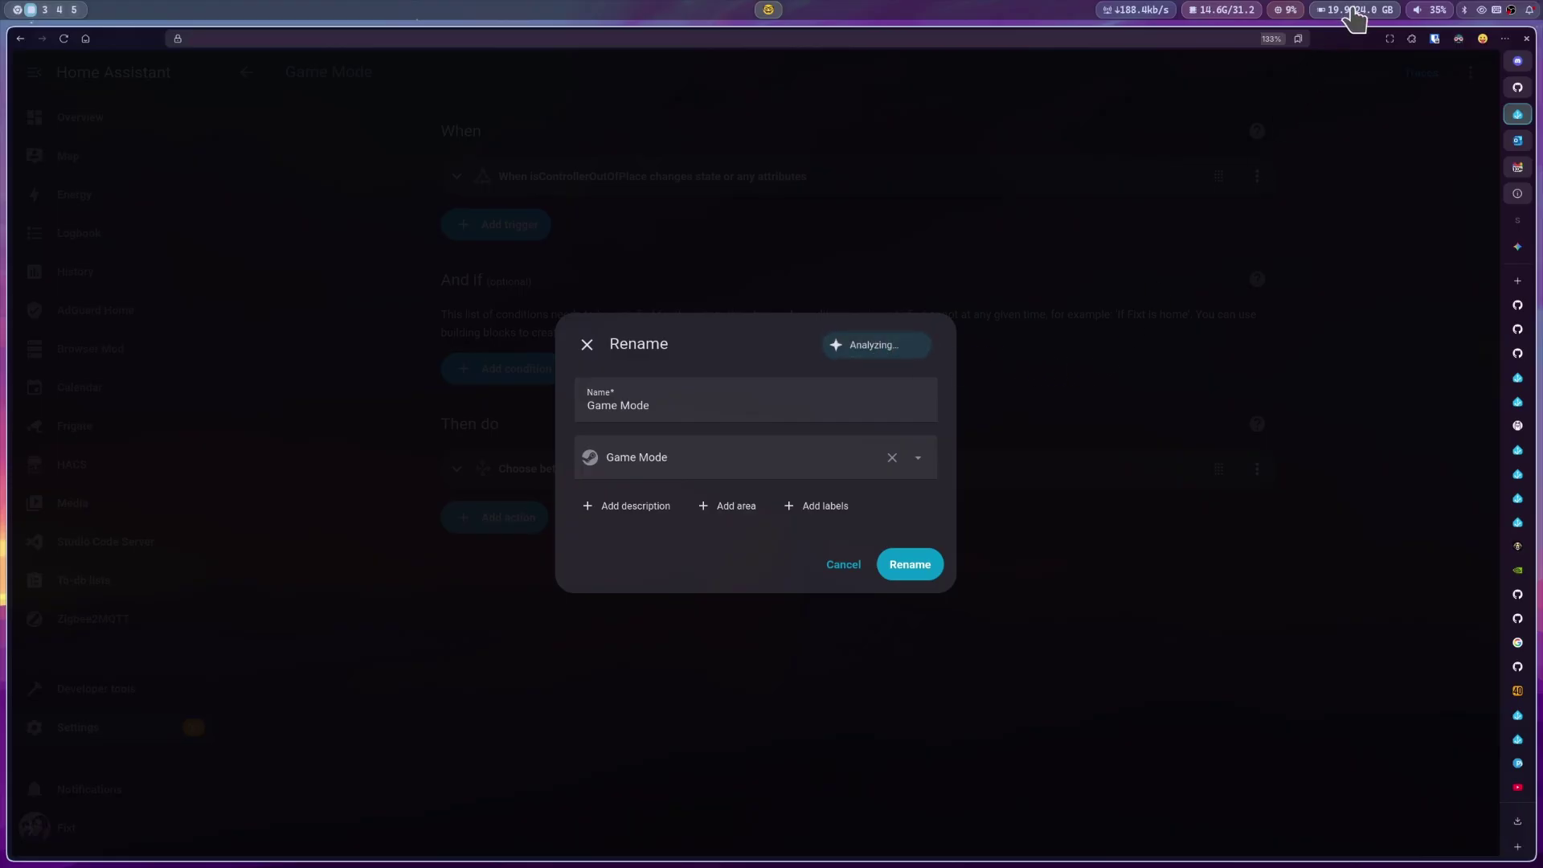
mouse_move(1352, 12)
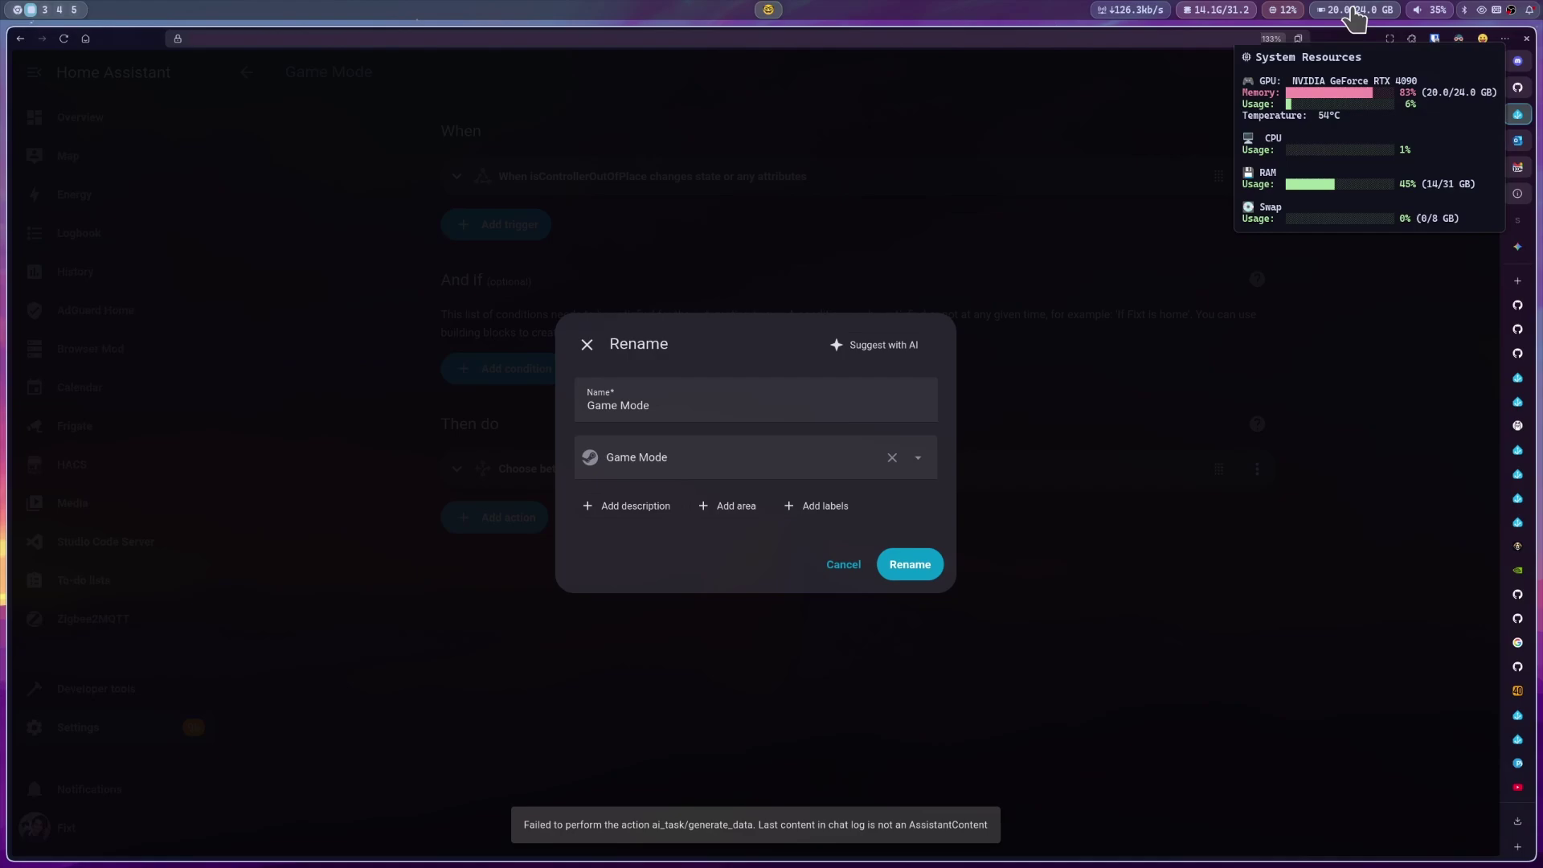
click(868, 348)
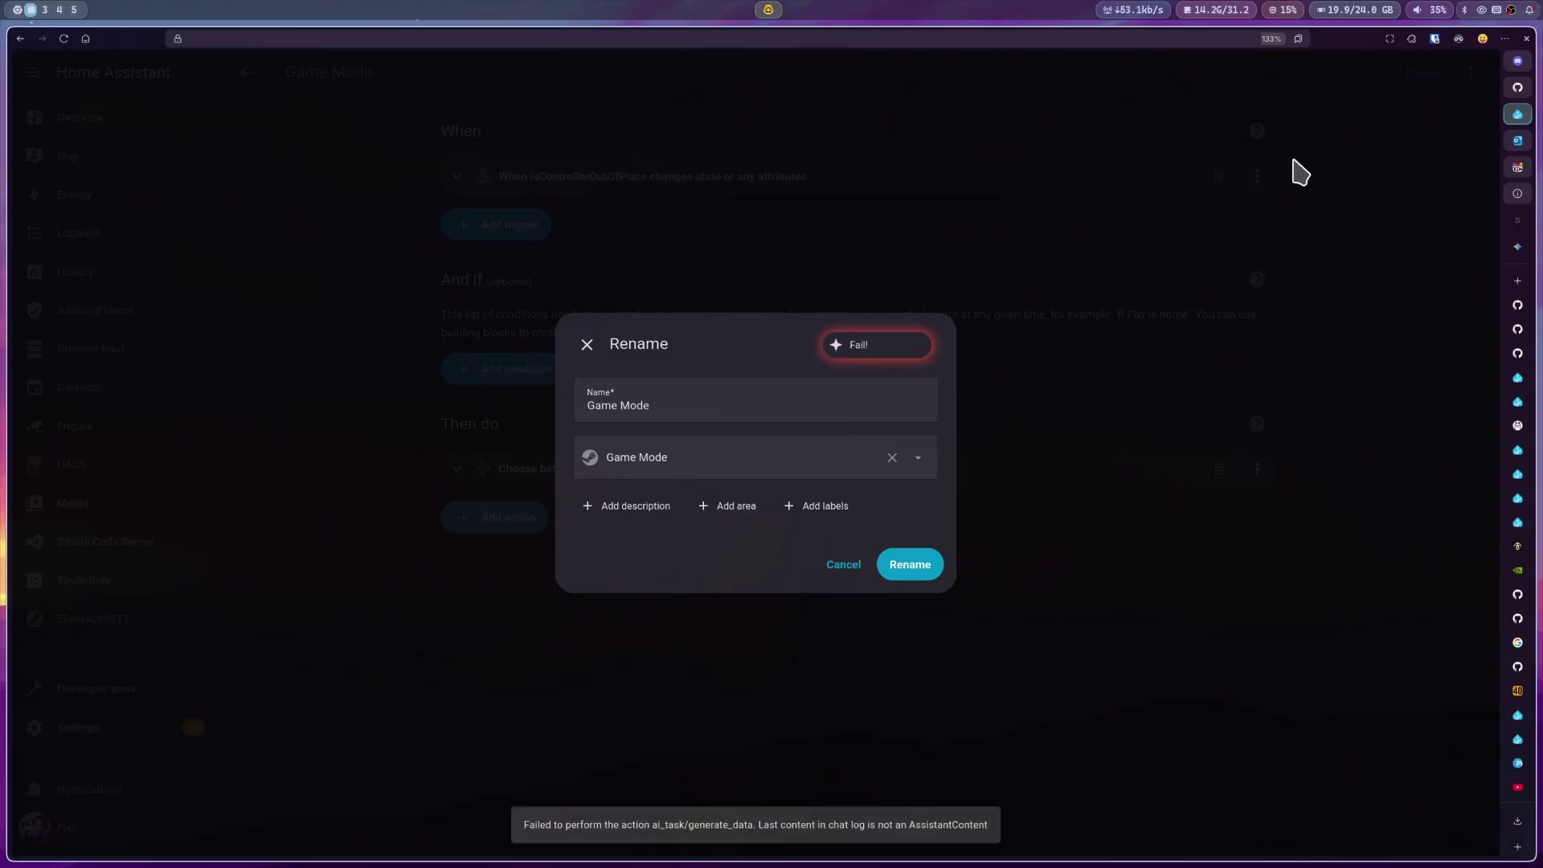
click(939, 568)
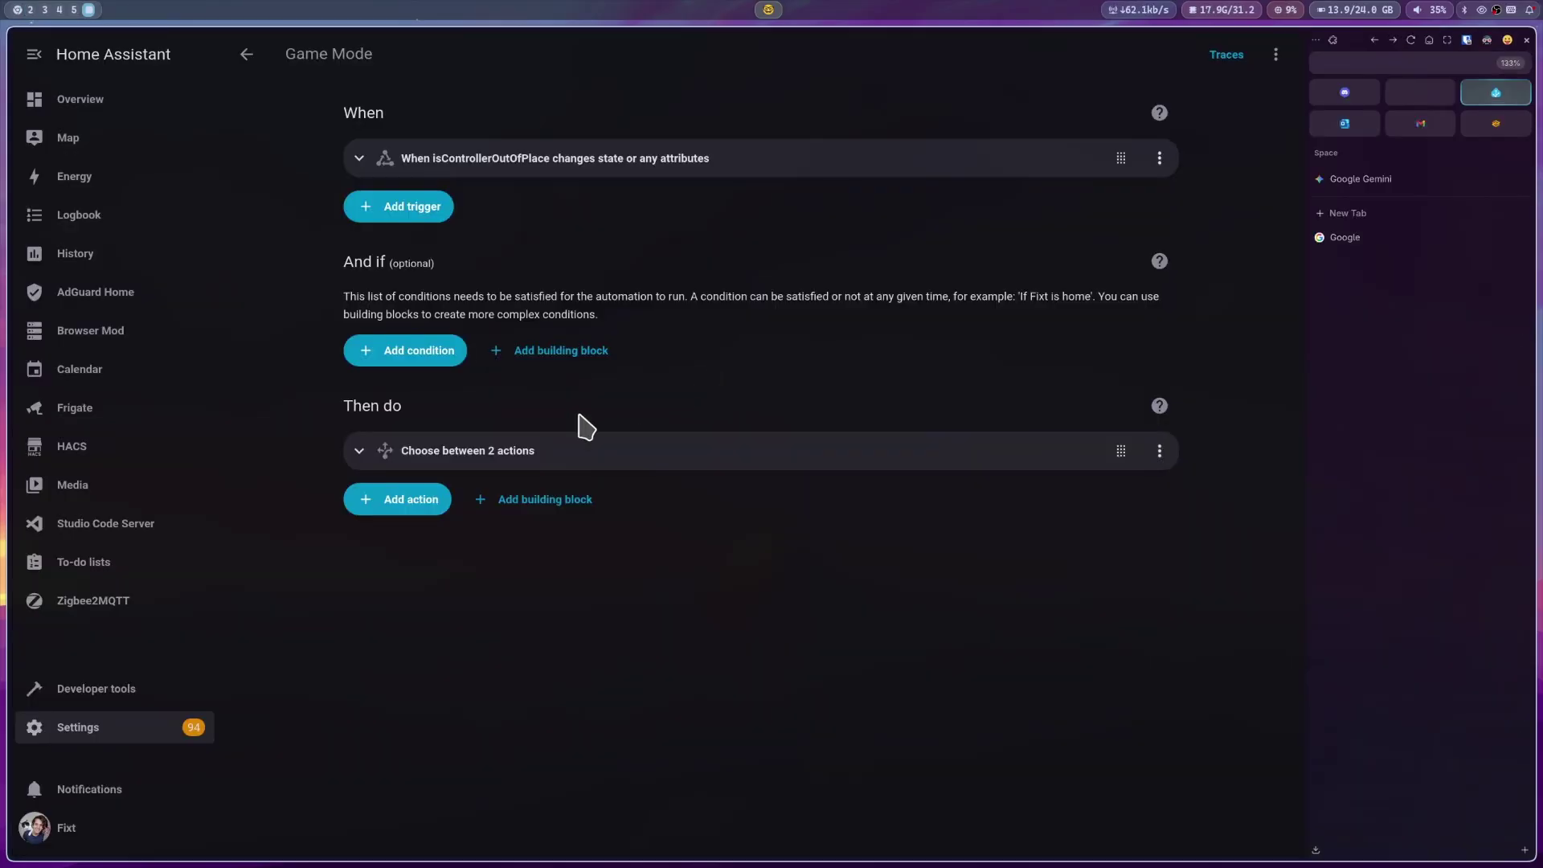
Step: Open the Ollama AI Task options and check its gemma3:12b model and 8192 context window
click(76, 728)
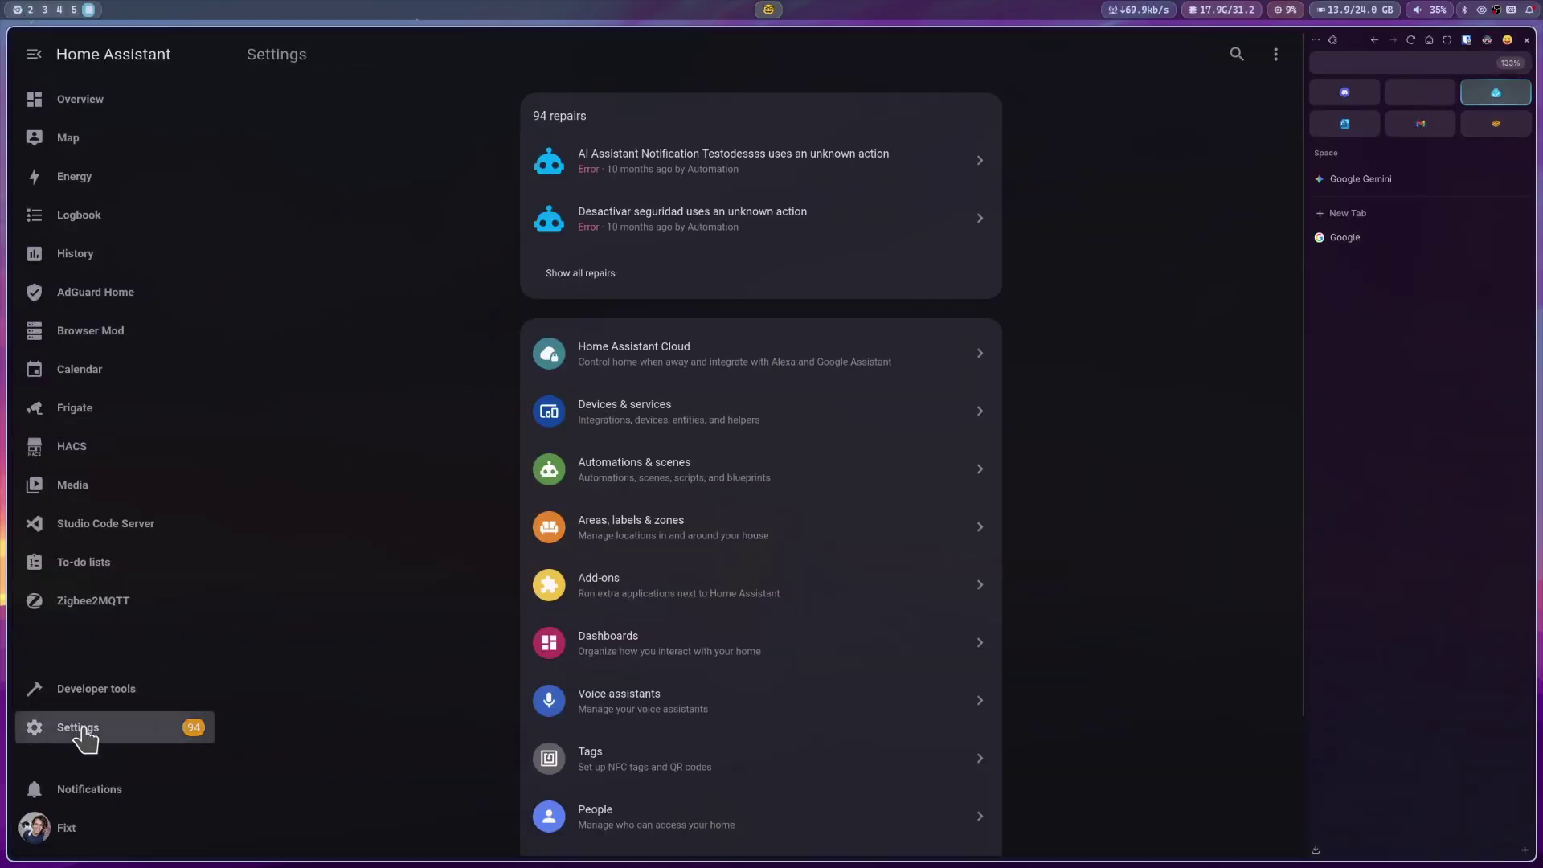
click(610, 428)
click(603, 480)
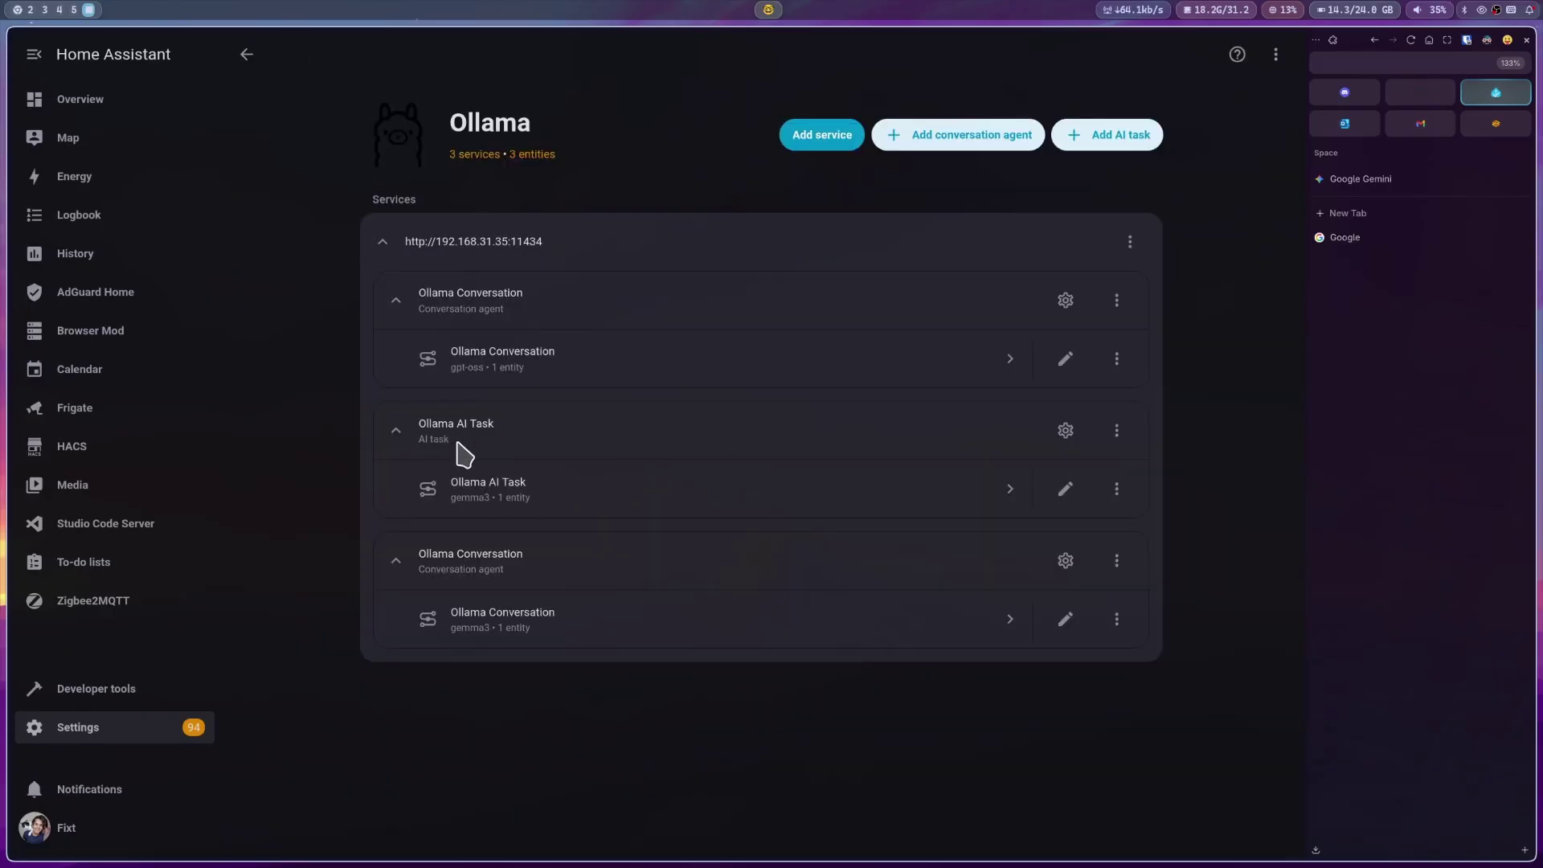
click(1065, 436)
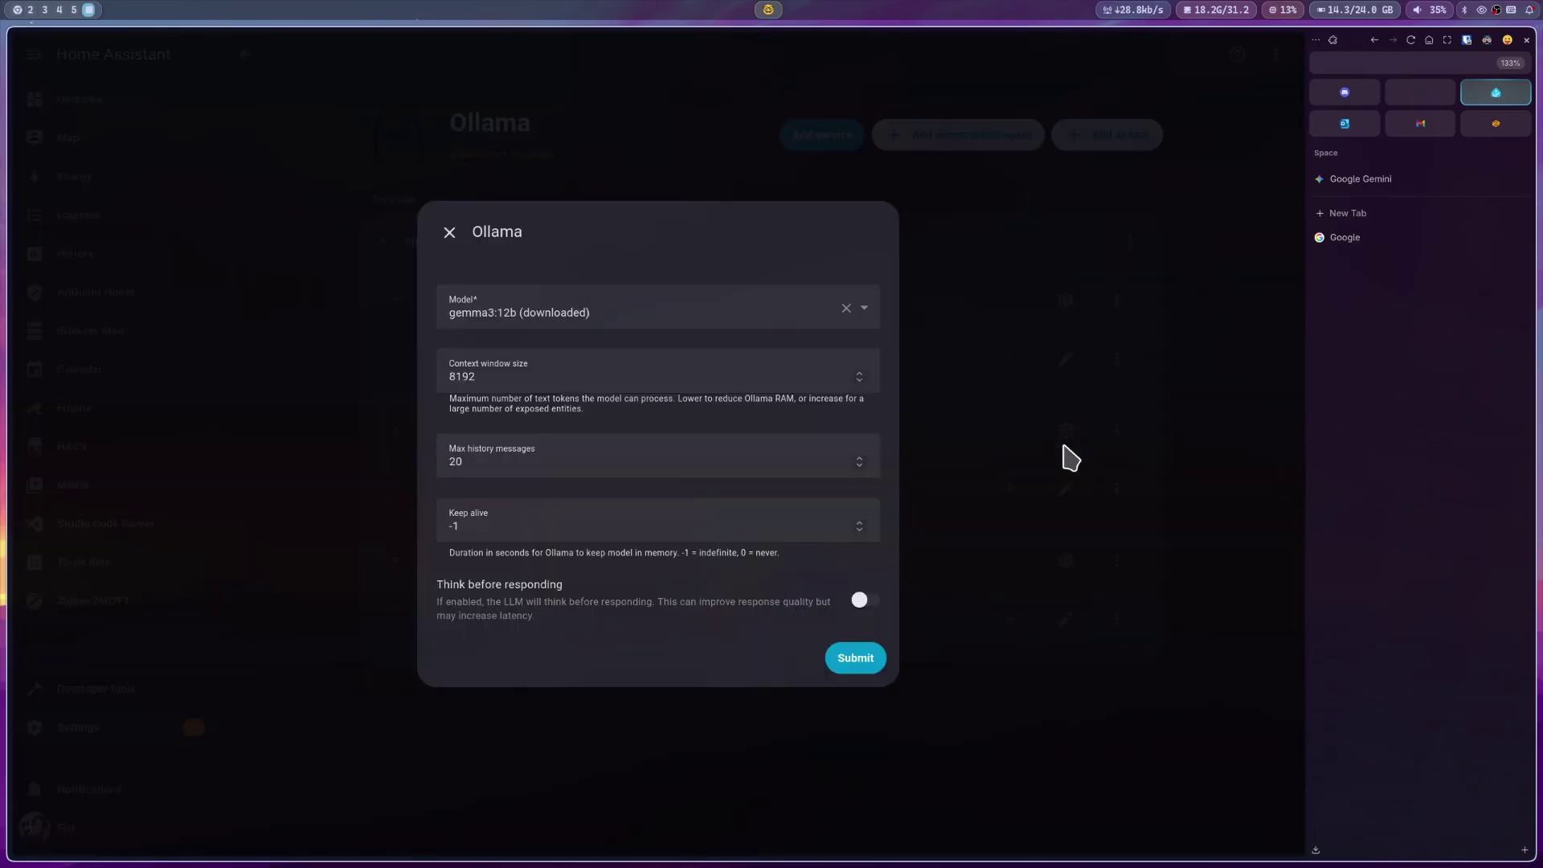
click(519, 318)
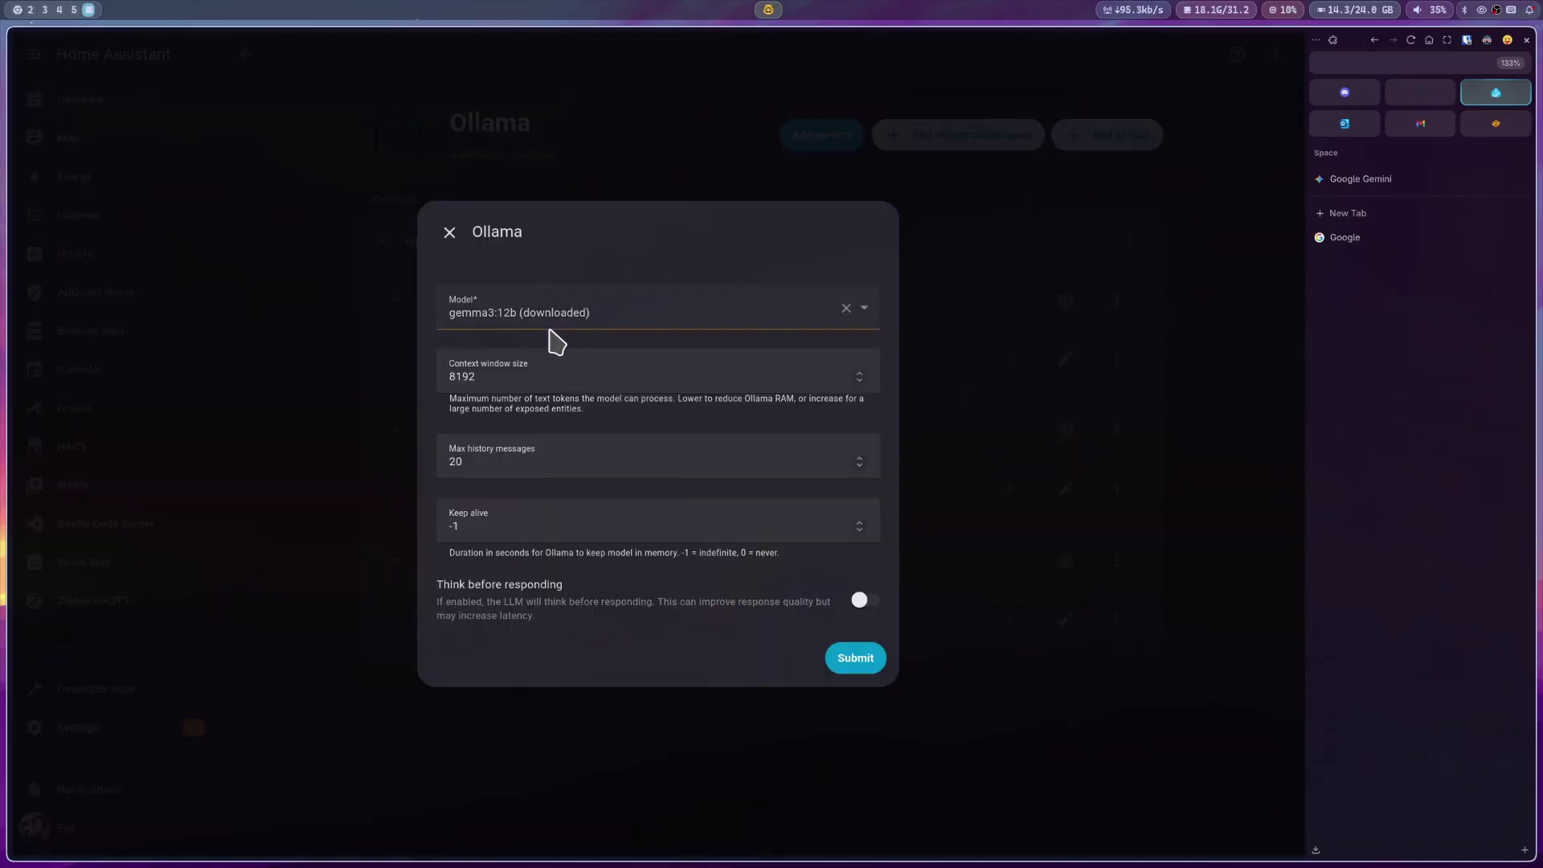
click(610, 372)
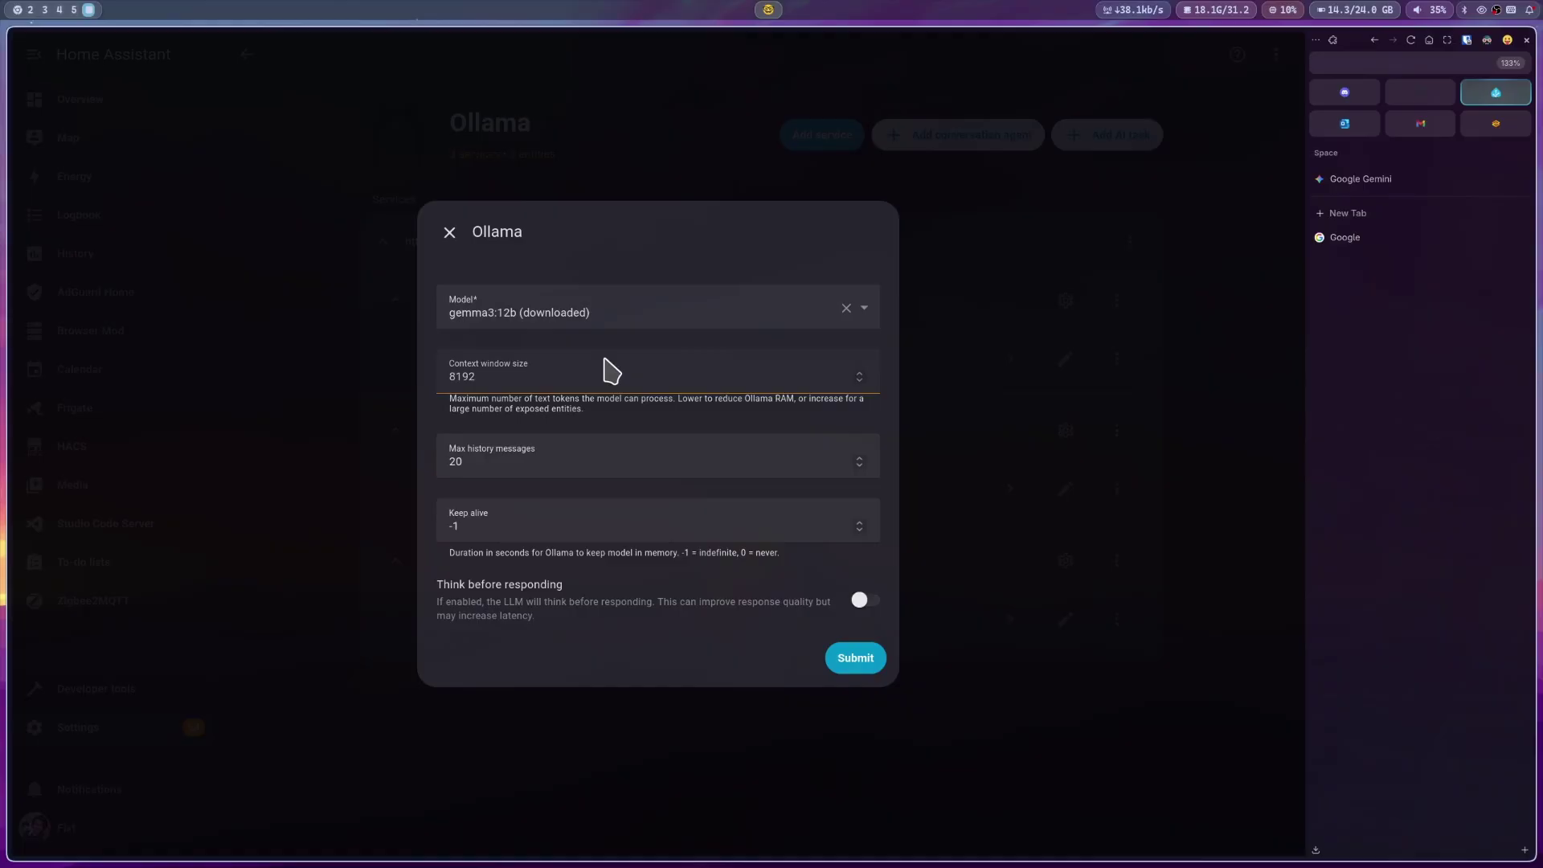
Step: Close the Ollama options and return through Settings to the automations list
click(449, 232)
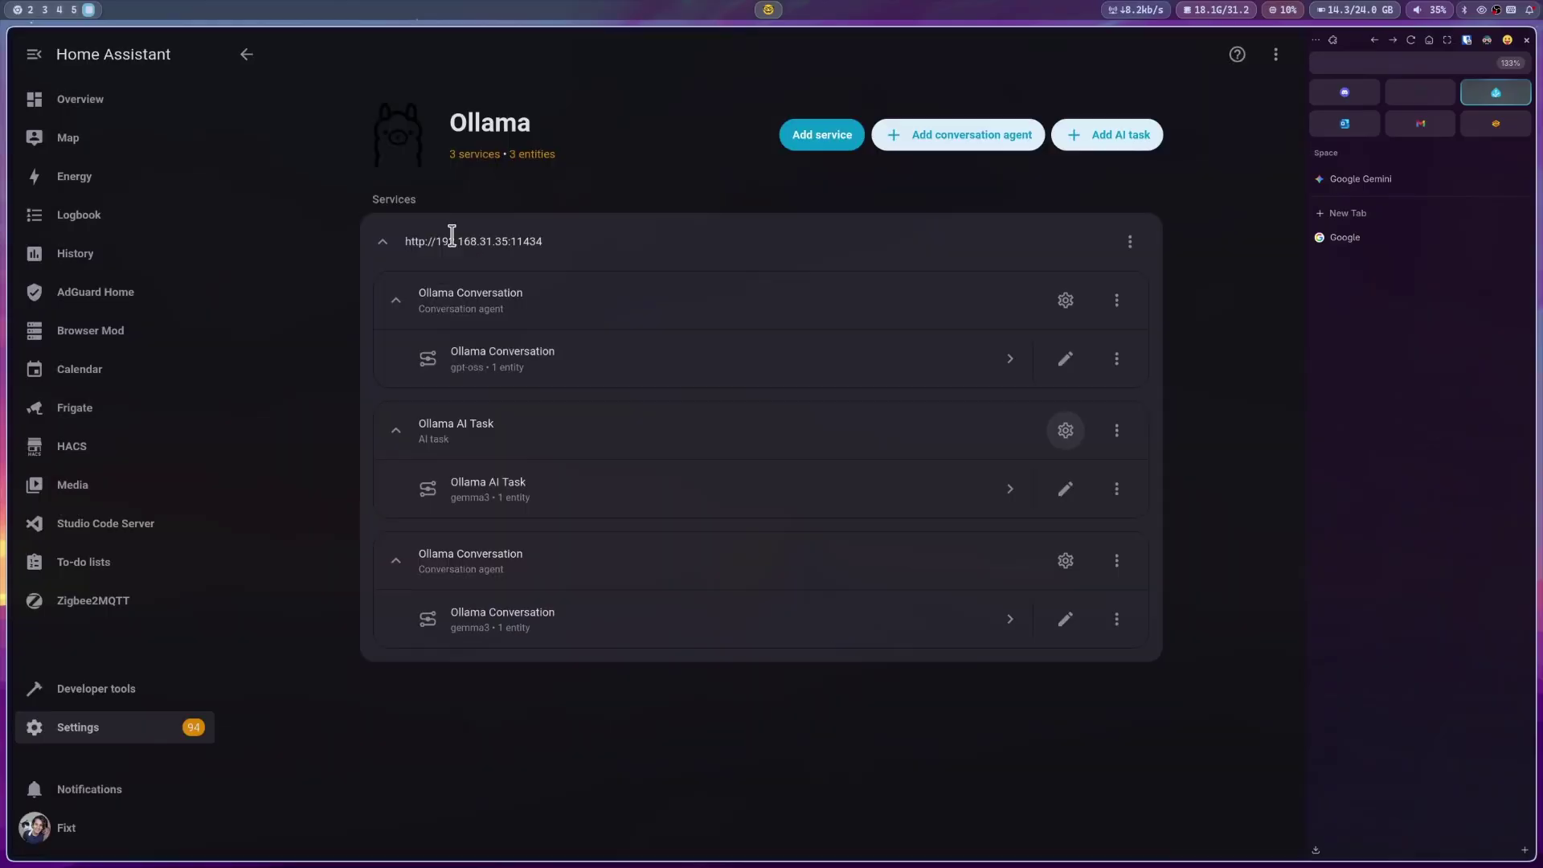
click(246, 53)
click(211, 727)
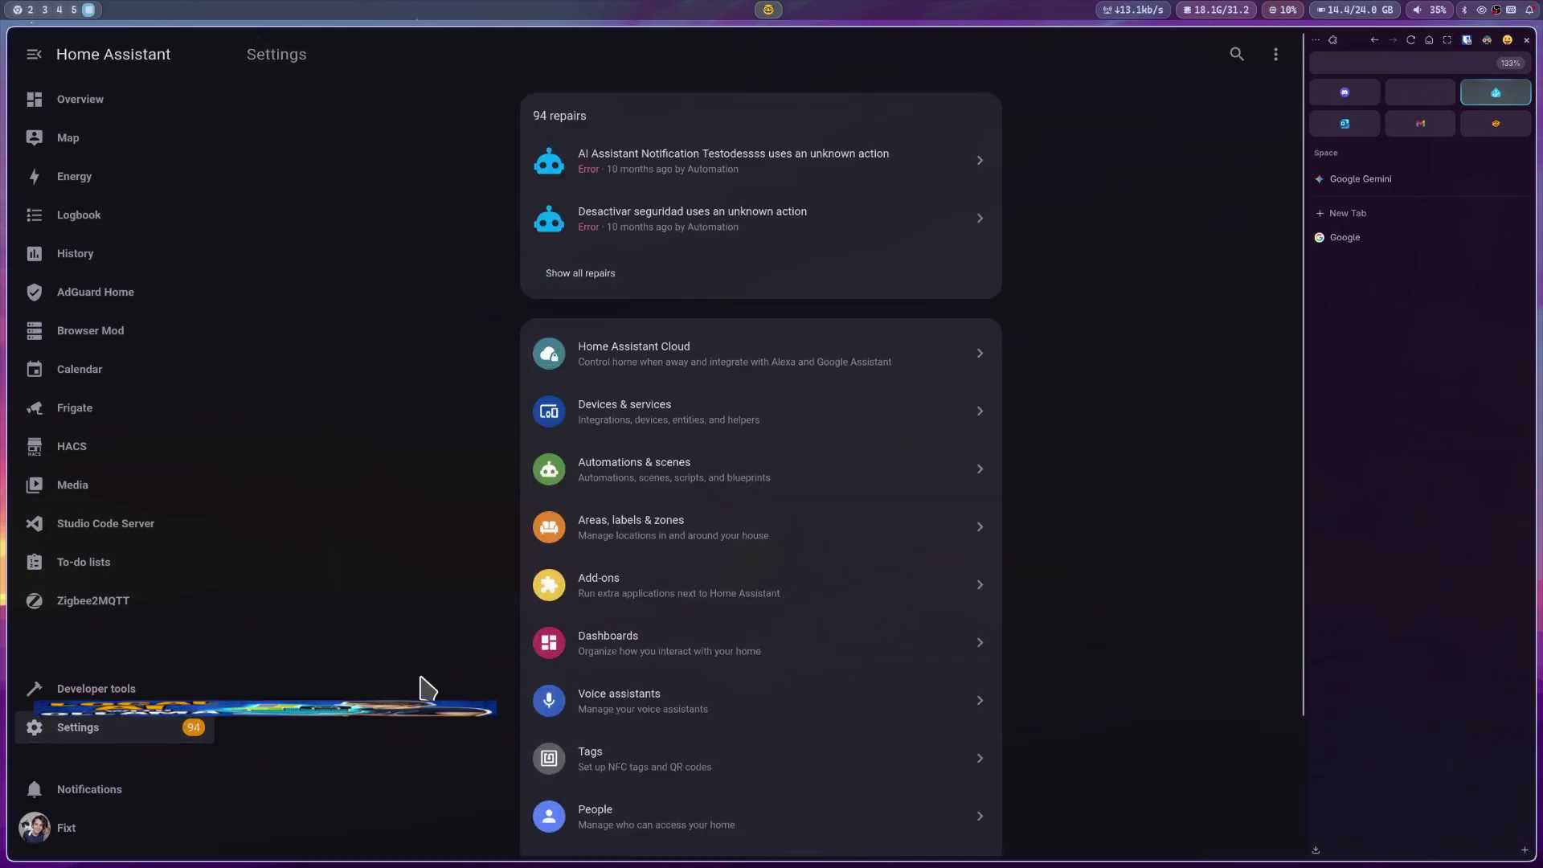
click(612, 506)
scroll(551, 613, down, 10)
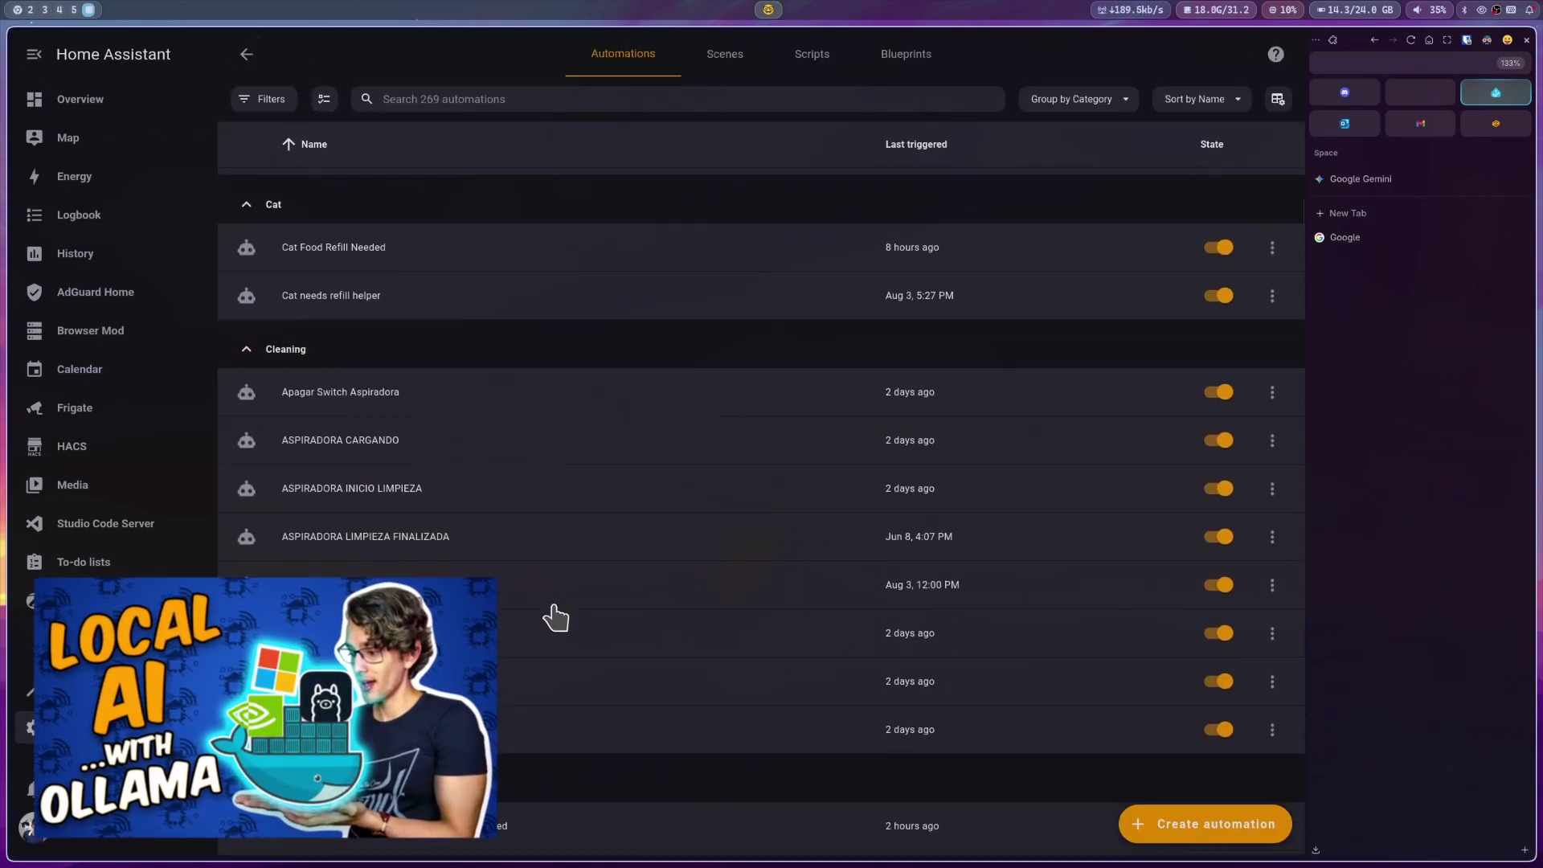
Step: Rename Game Mode to the AI-suggested 'Activate Game Mode' with its description, and save
click(336, 332)
click(1275, 55)
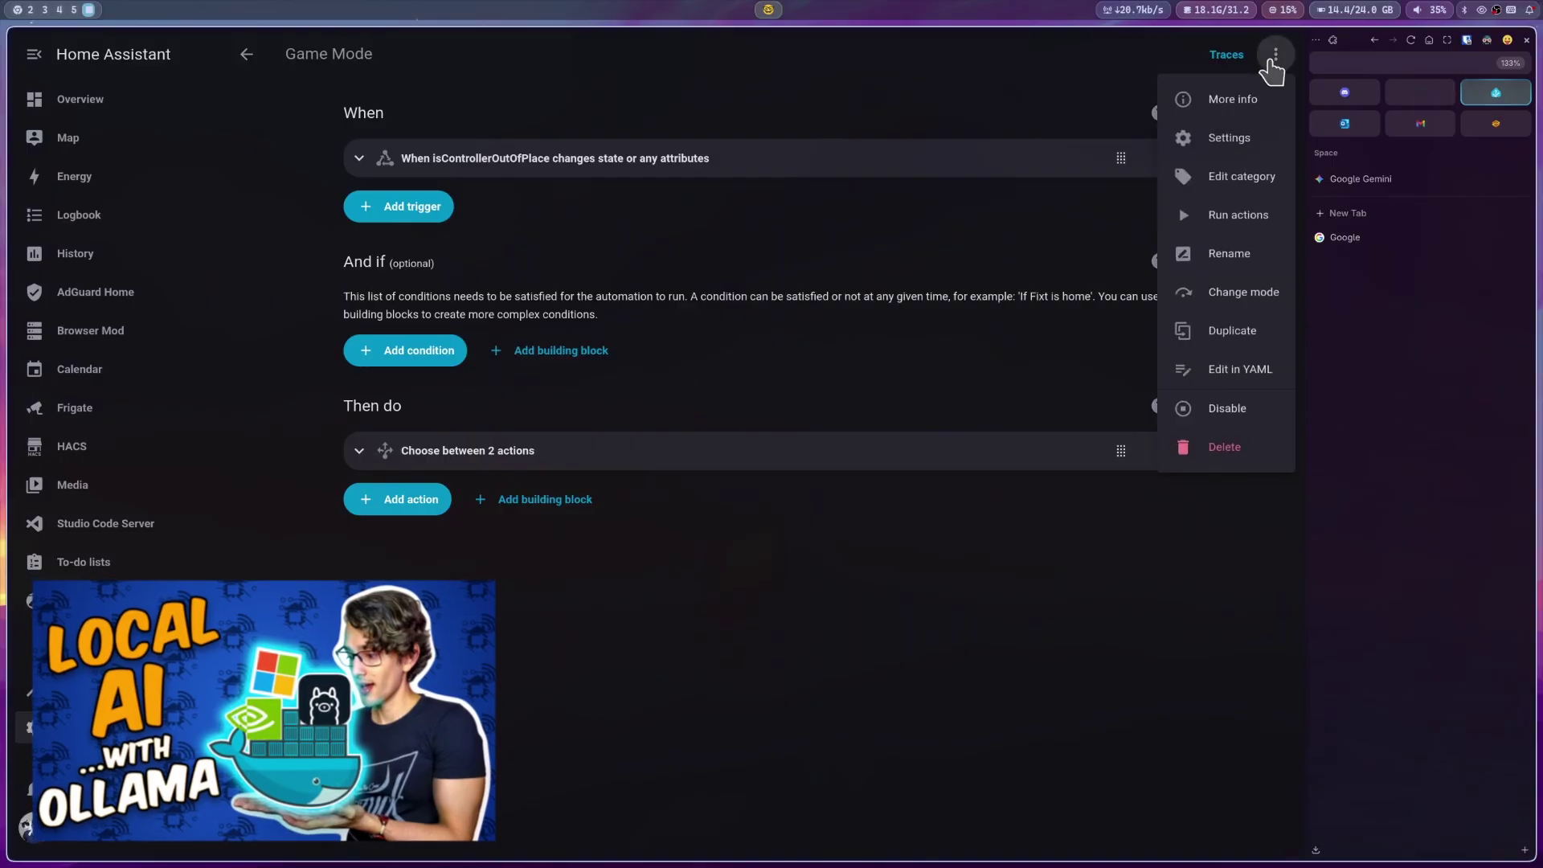
click(1210, 272)
click(807, 345)
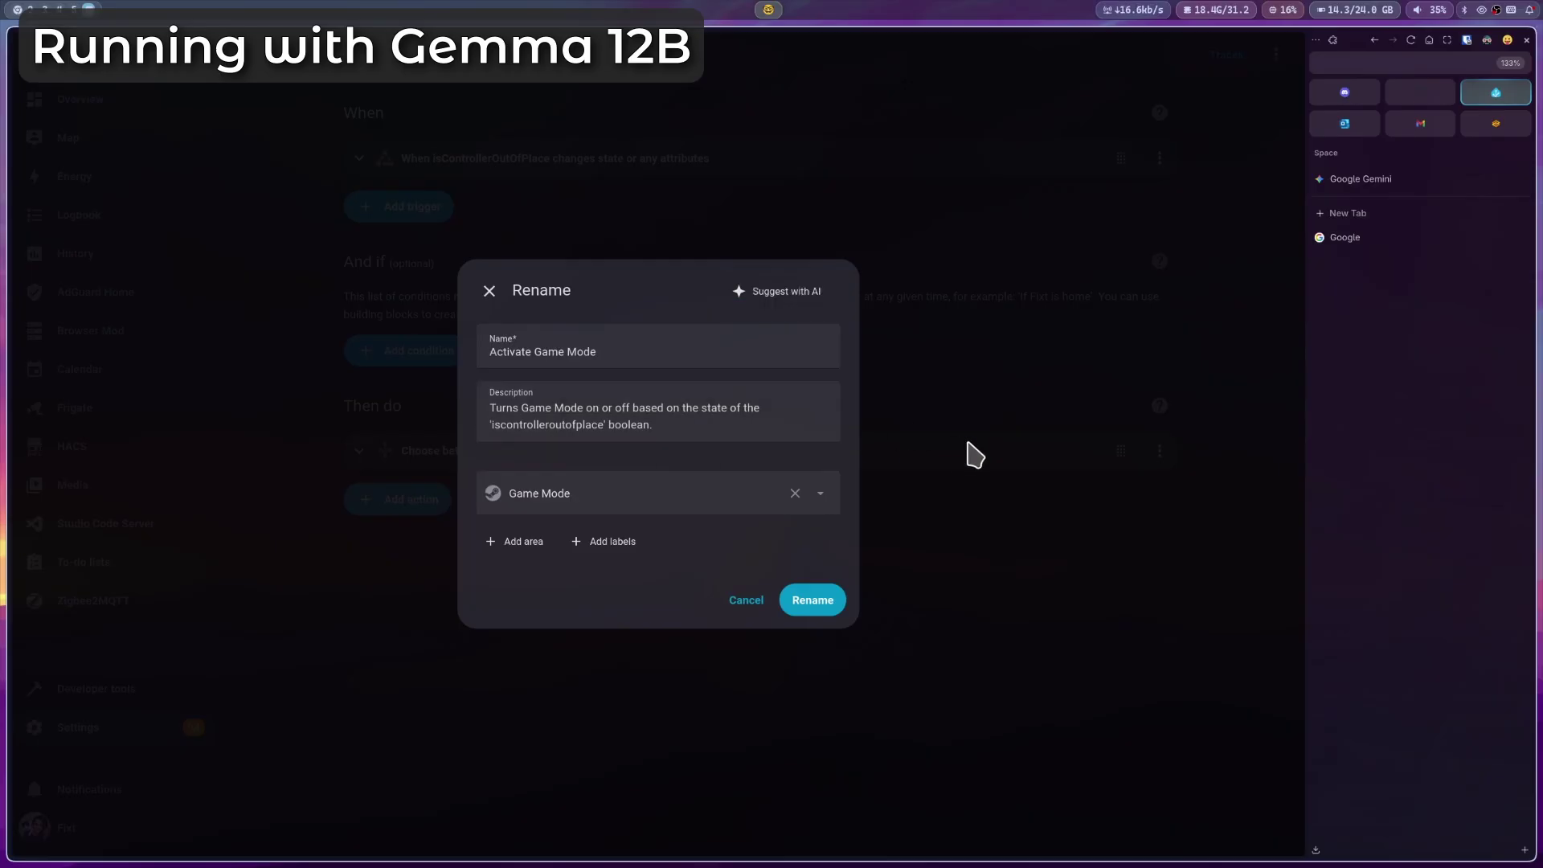
click(800, 608)
click(1222, 823)
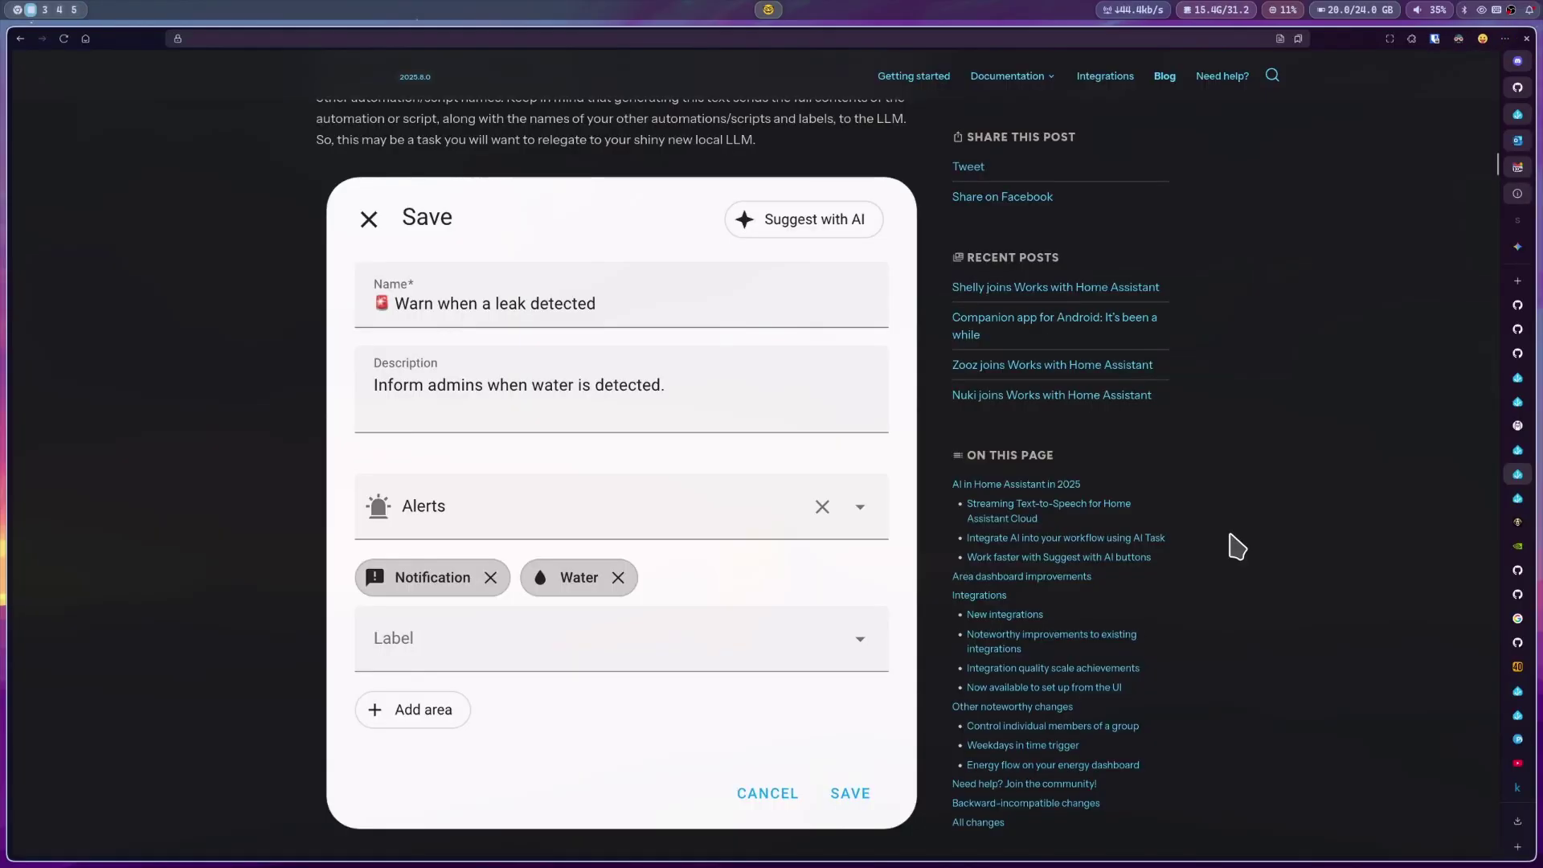
scroll(1237, 547, down, 15)
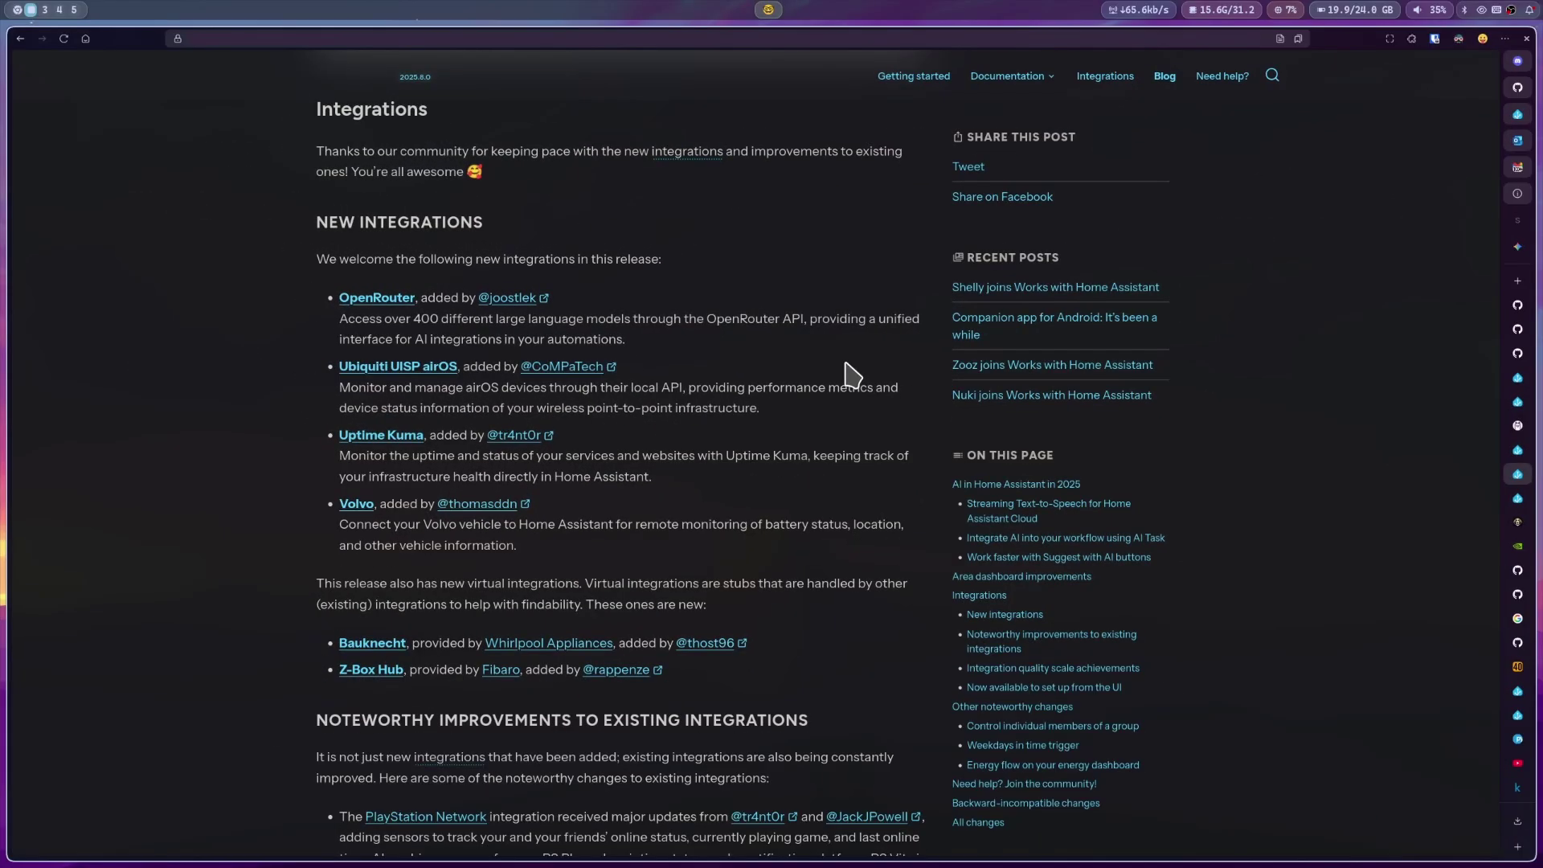
click(1517, 546)
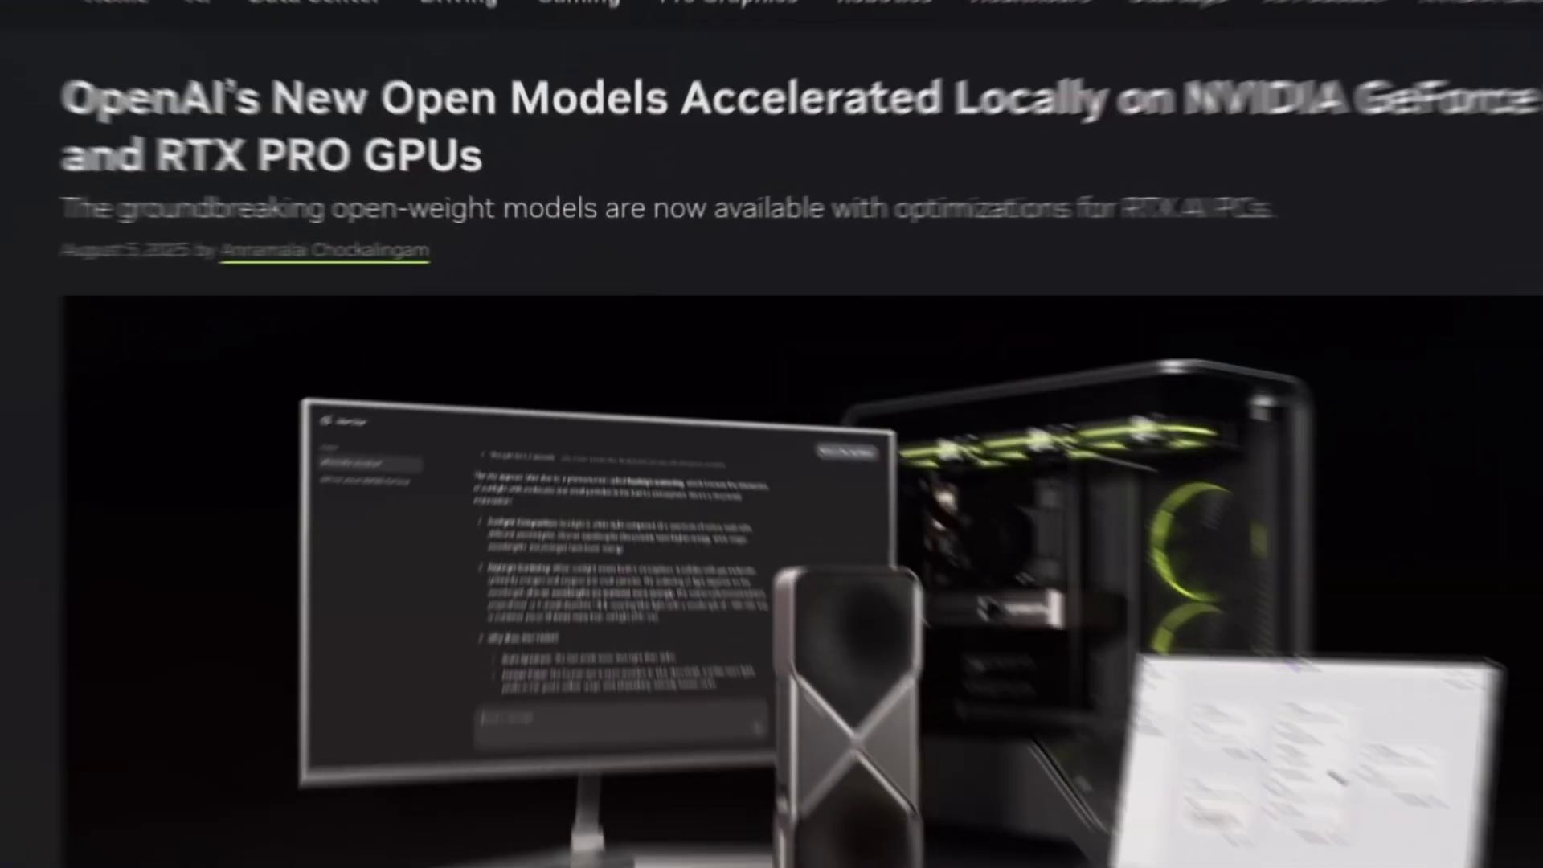
scroll(771, 434, down, 10)
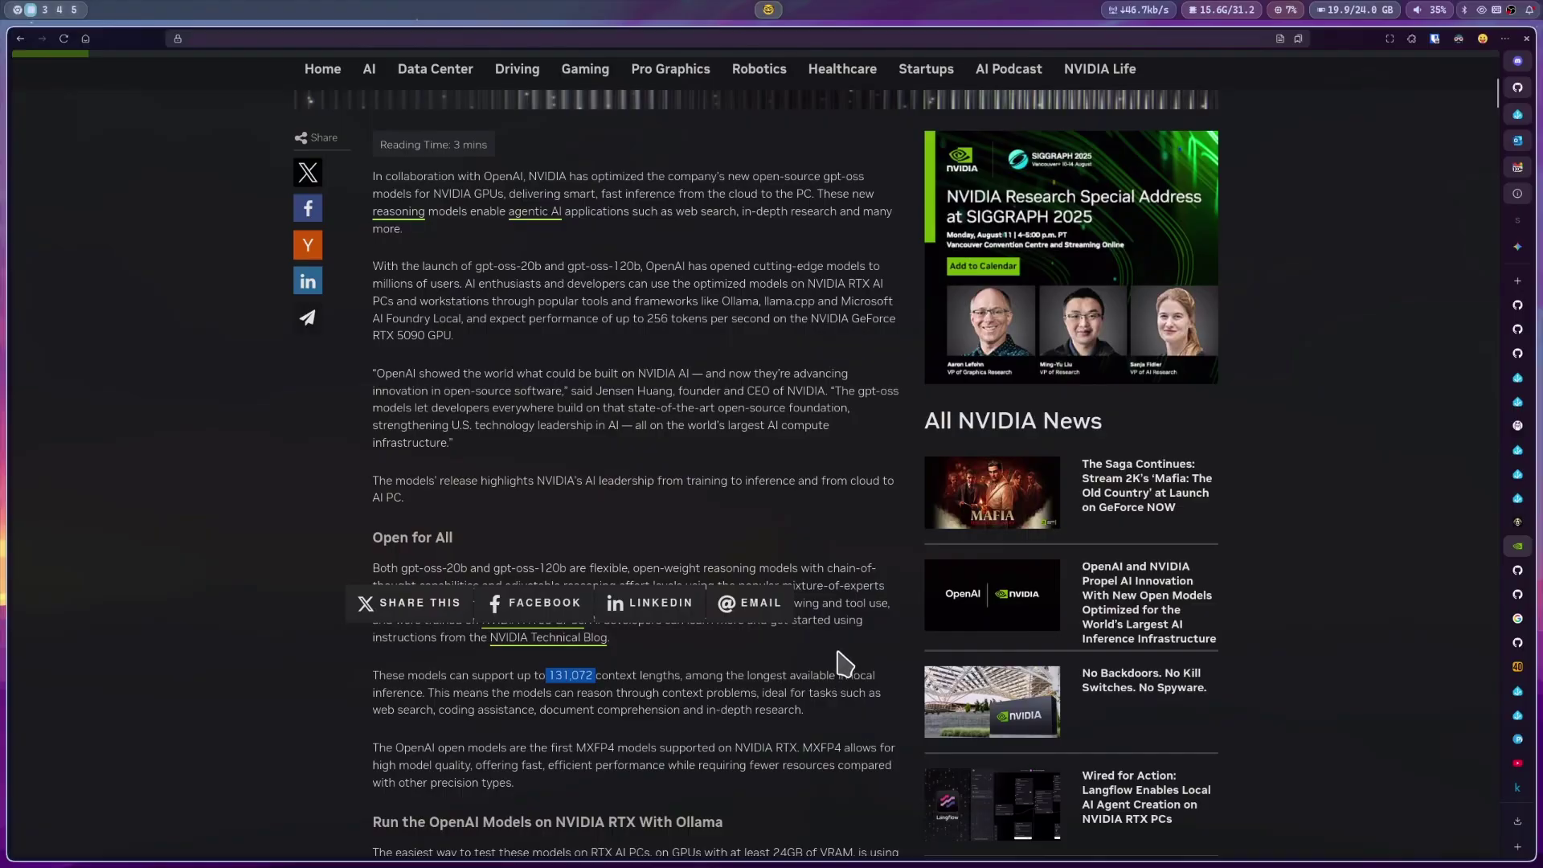
click(838, 651)
scroll(844, 661, down, 8)
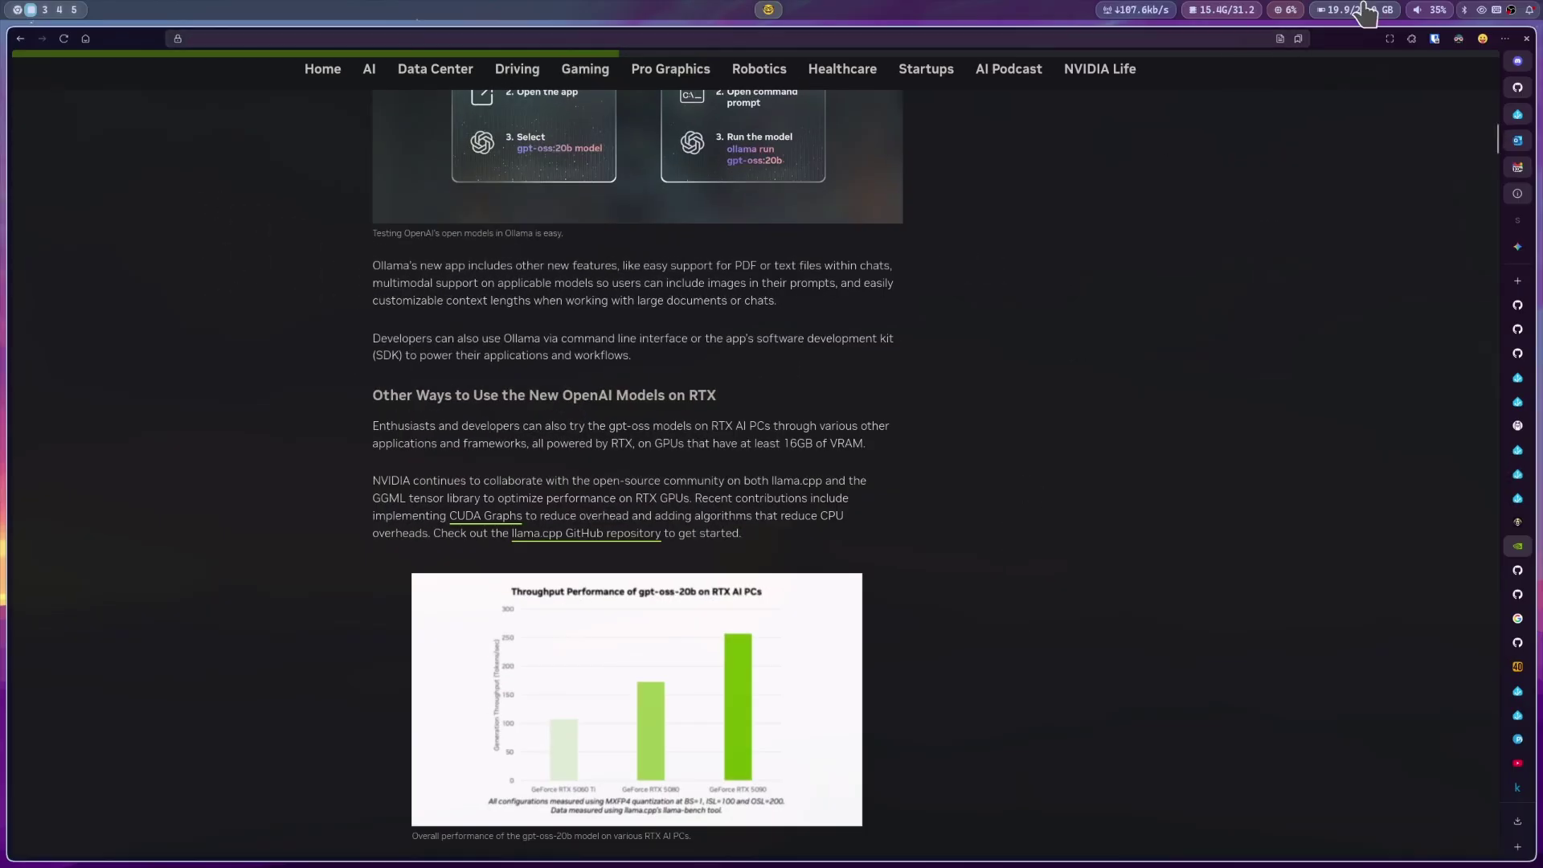
mouse_move(1363, 12)
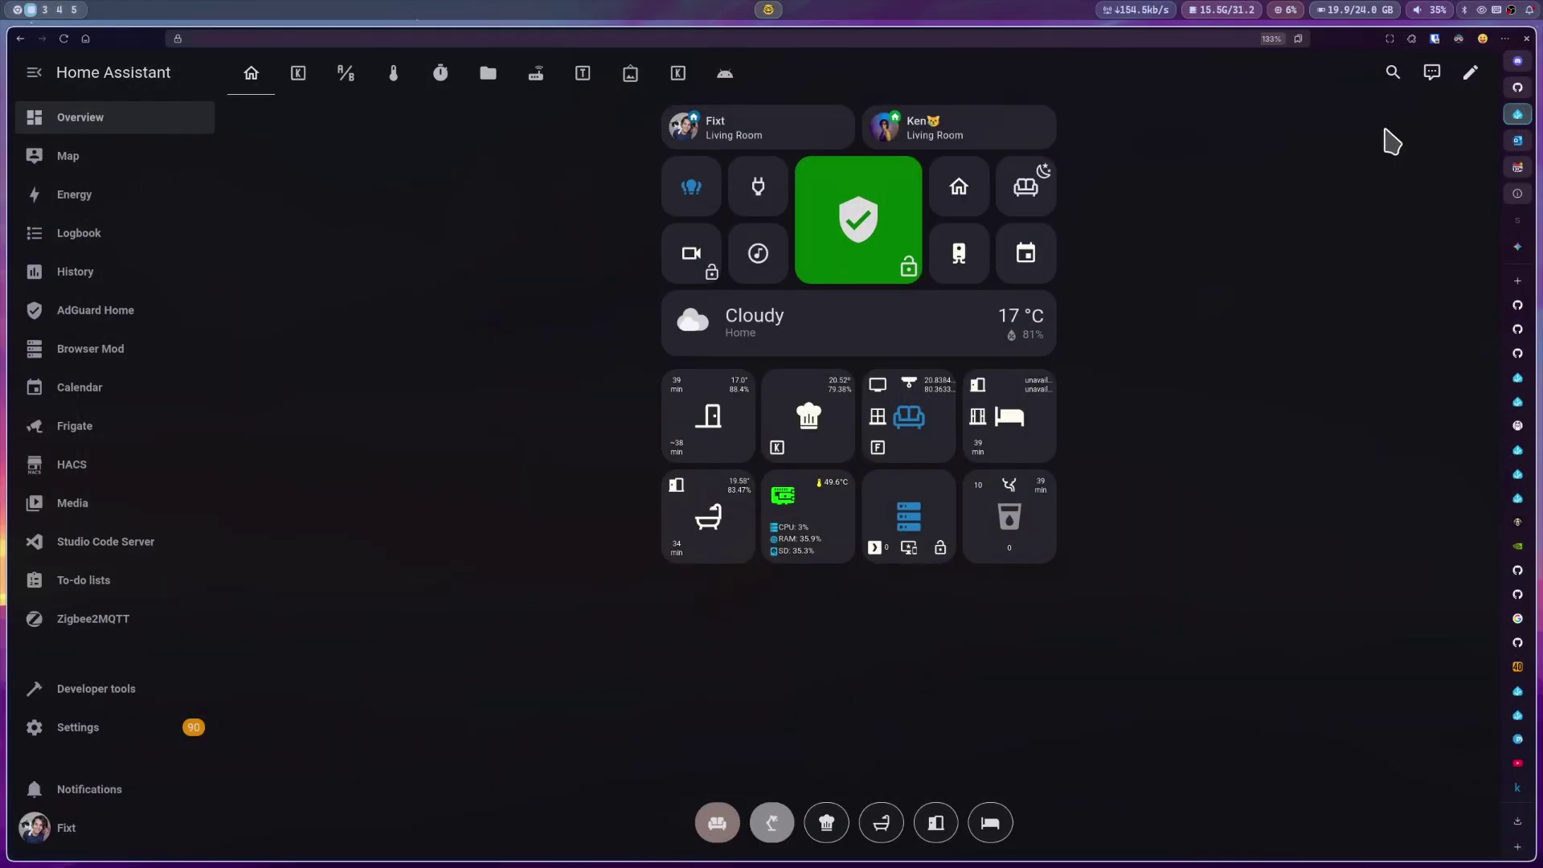
Step: Switch Assist to Ollama GPT-OSS and ask 'who is home?' then 'turn off the lights there'
click(1432, 72)
click(677, 293)
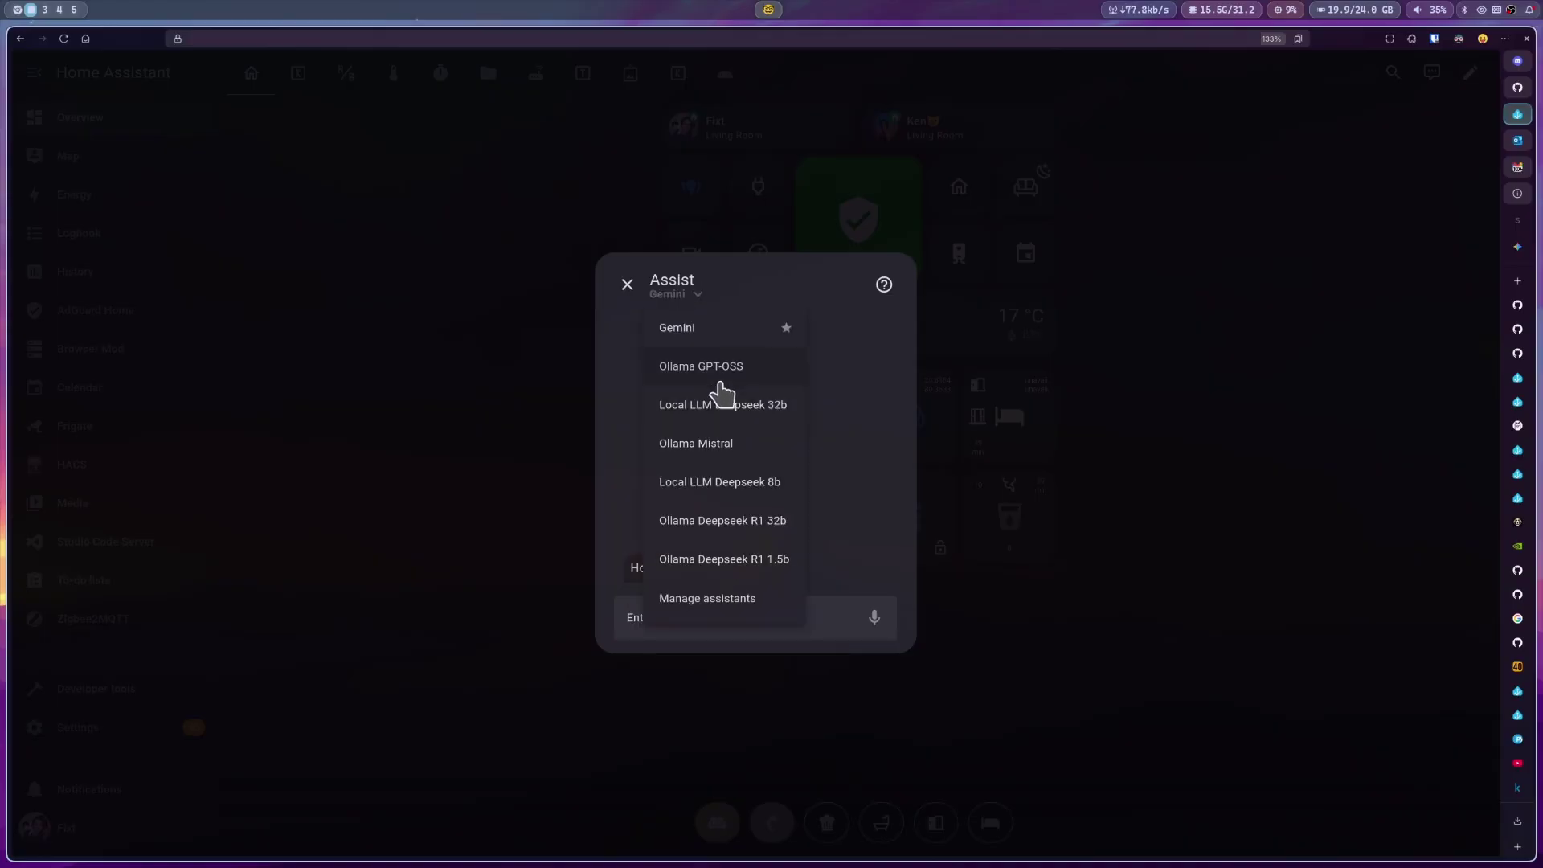
click(715, 363)
click(727, 617)
text(who is home?)
key(Return)
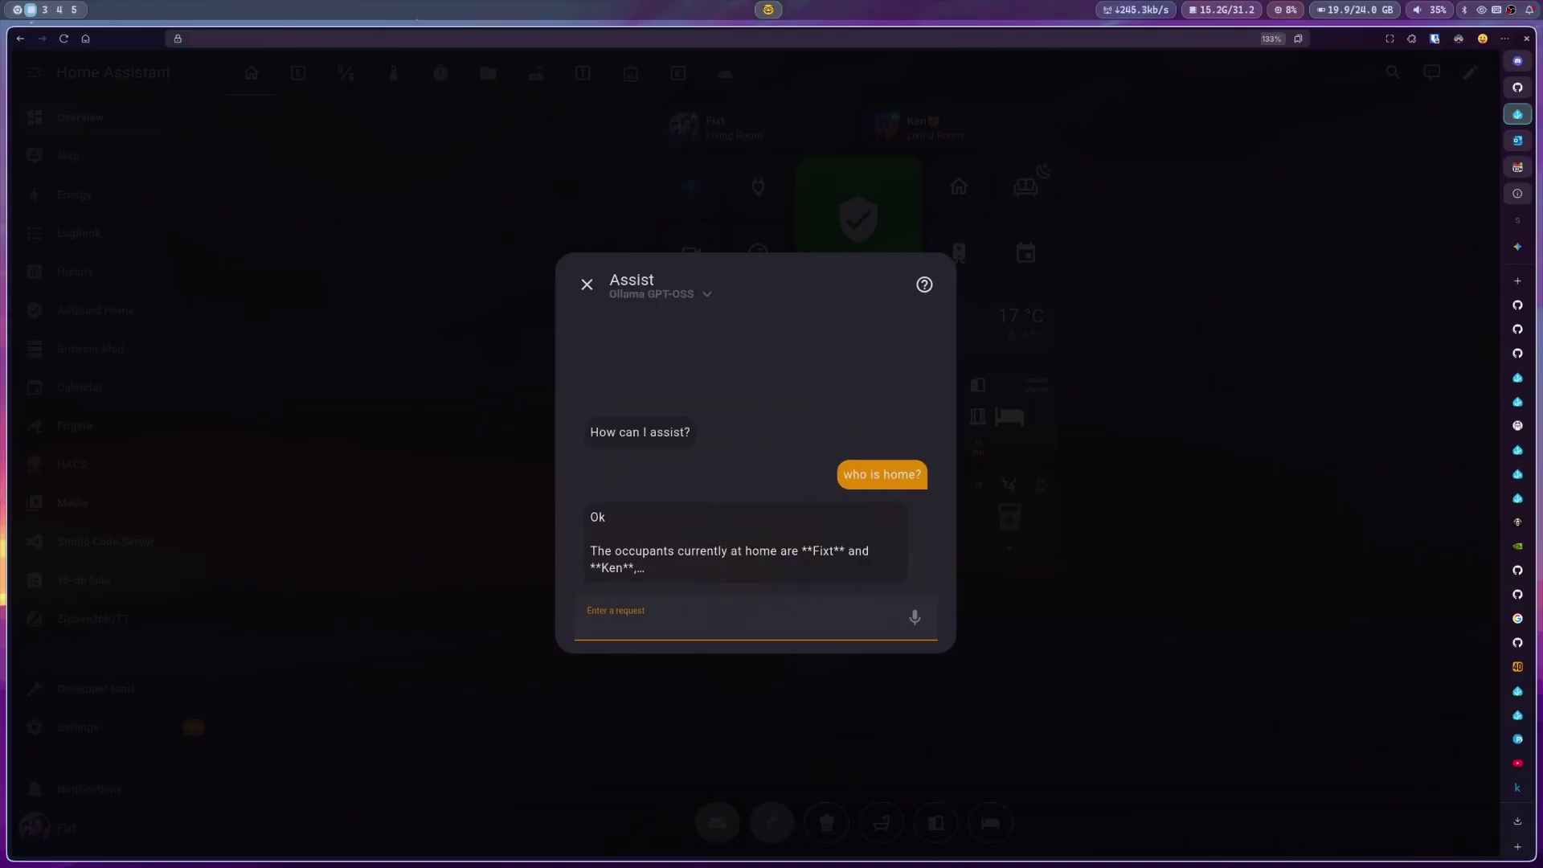
text(turn of)
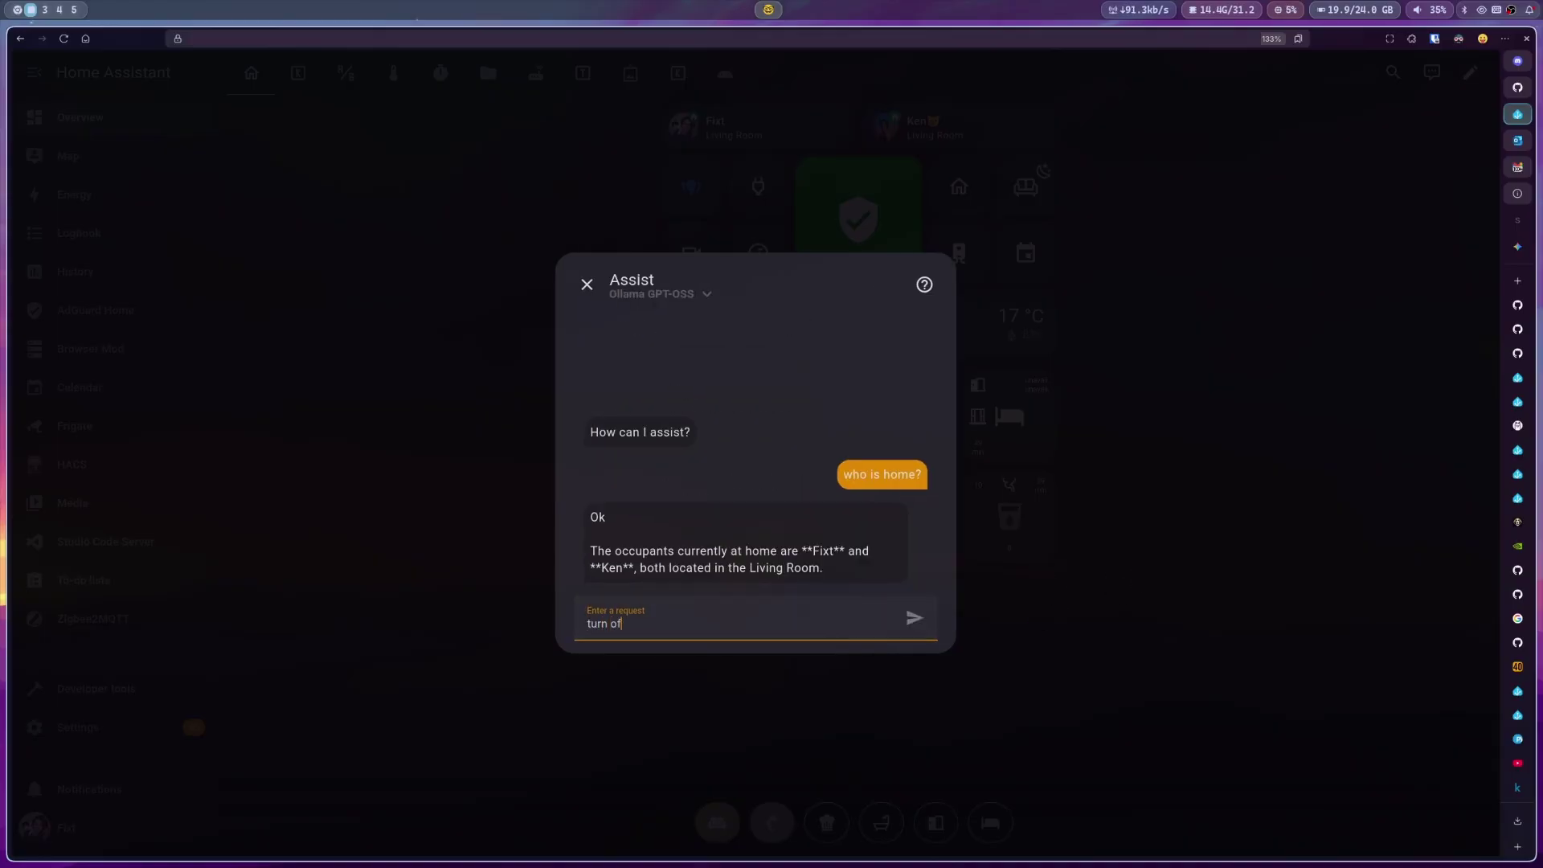
text(f the lights there)
key(Return)
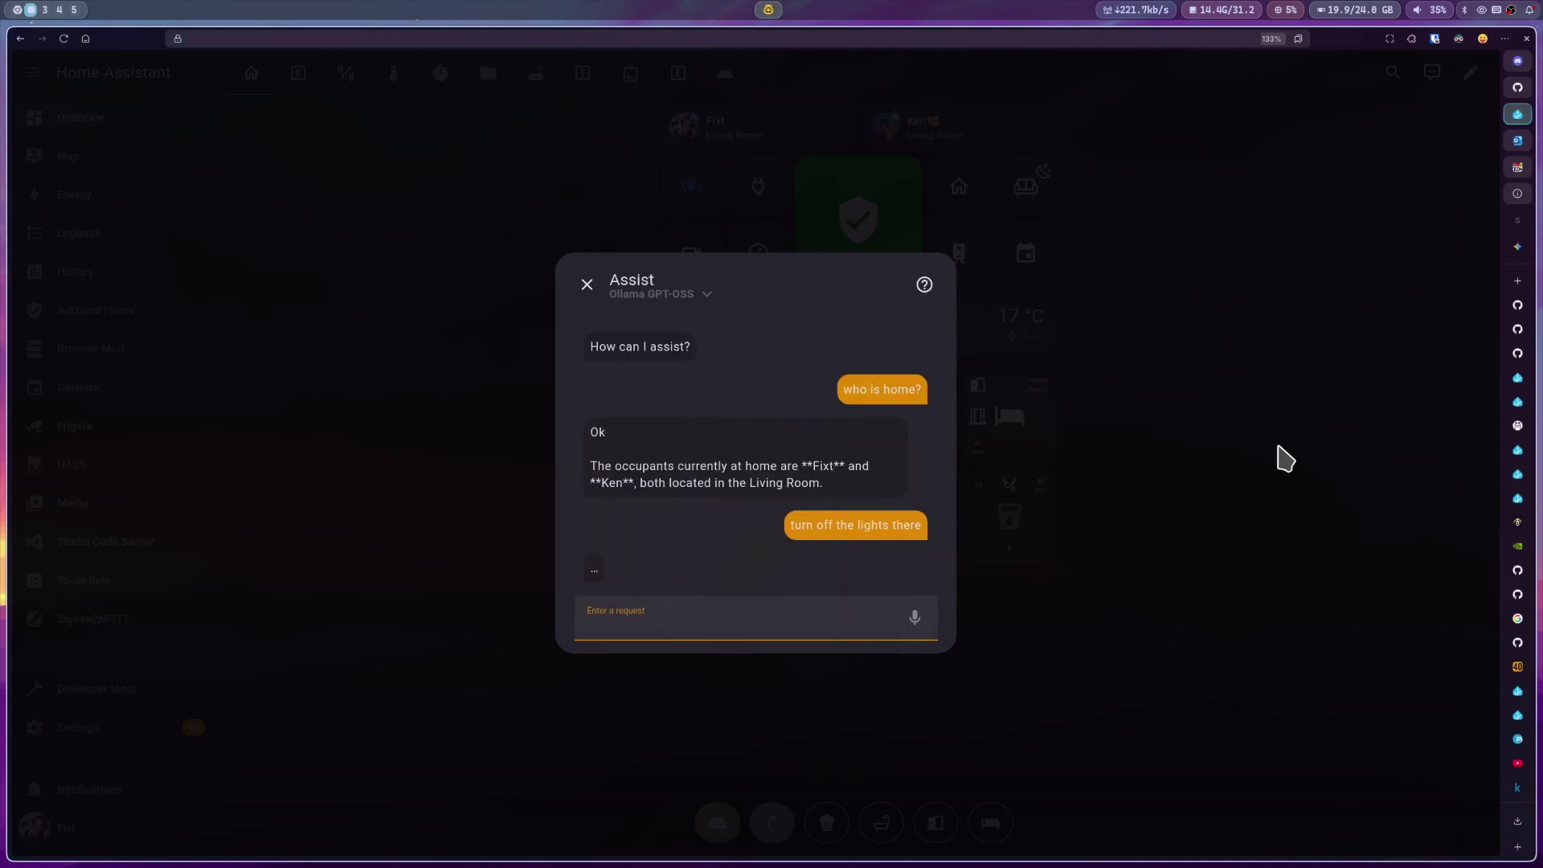
key(Escape)
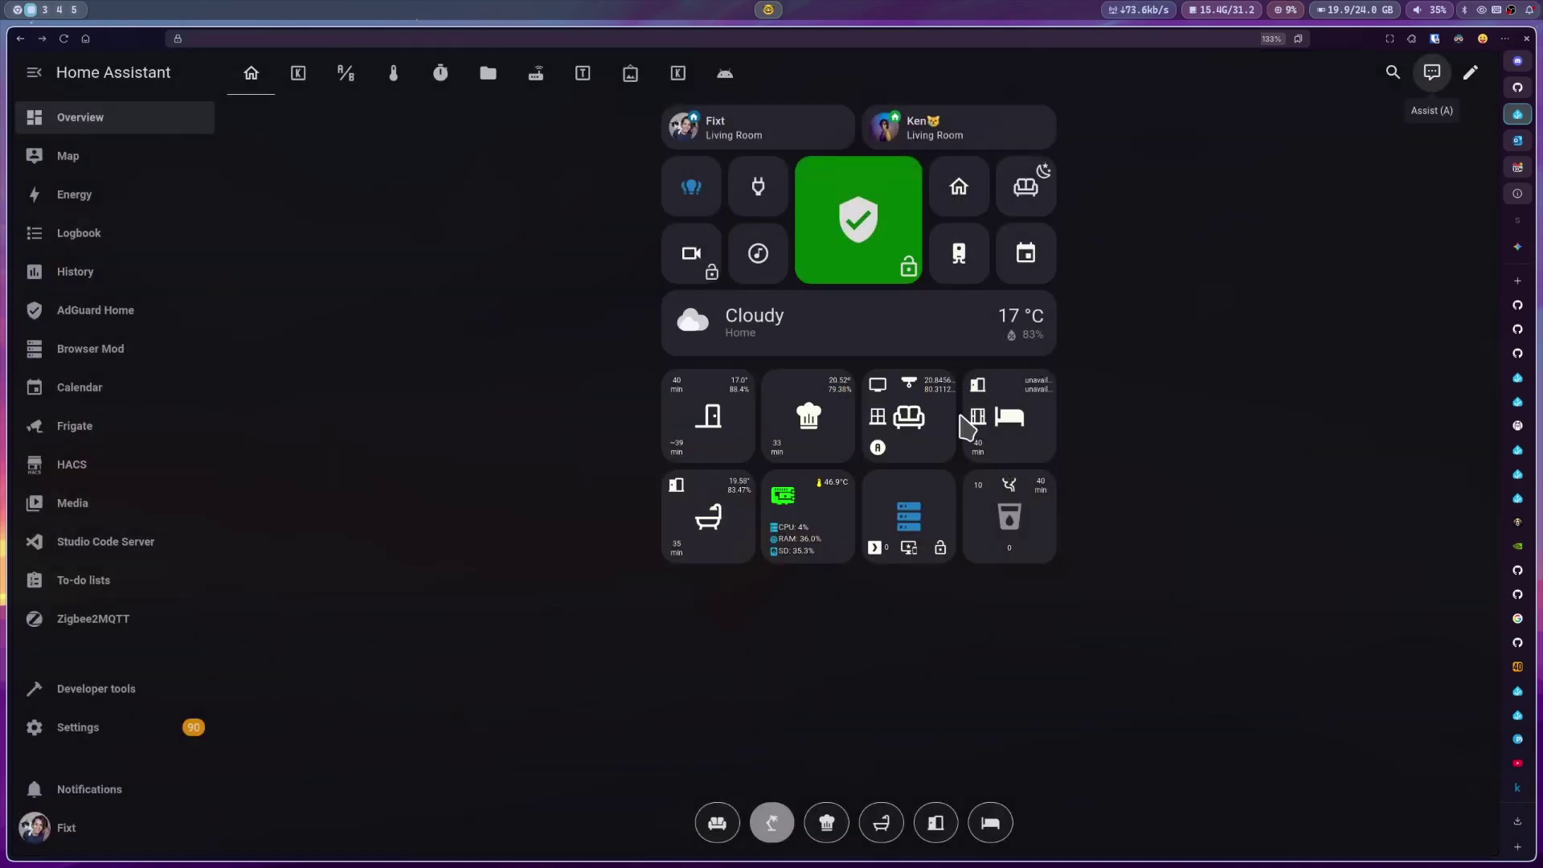
Step: Ask Assist to 'turn the lights on in the living room' and verify in the living-room controls
click(1426, 74)
text(turn the lights on in the living room)
key(Return)
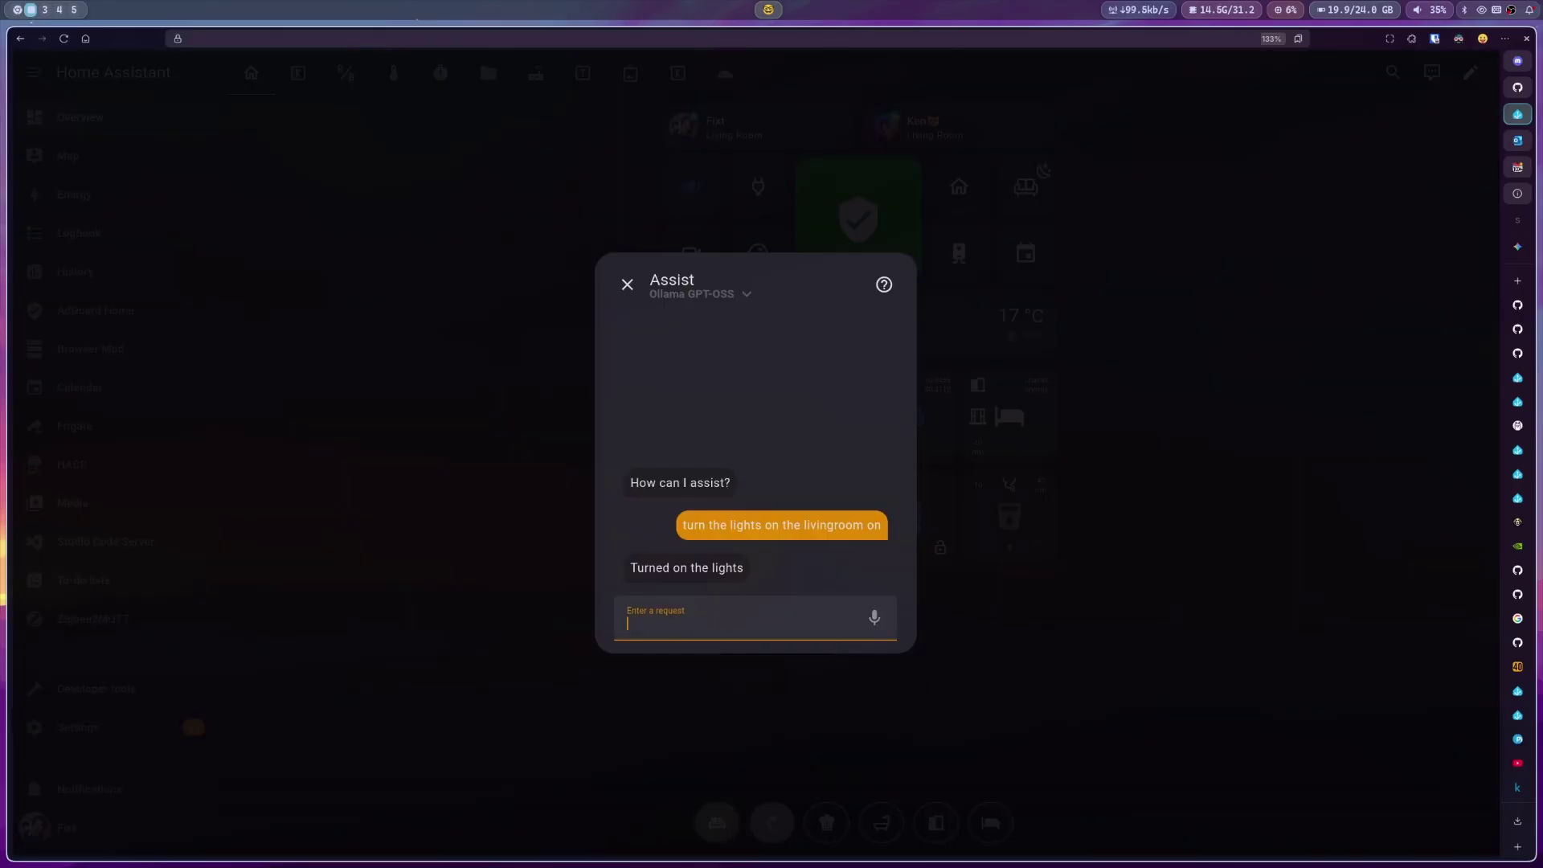
key(Escape)
click(923, 433)
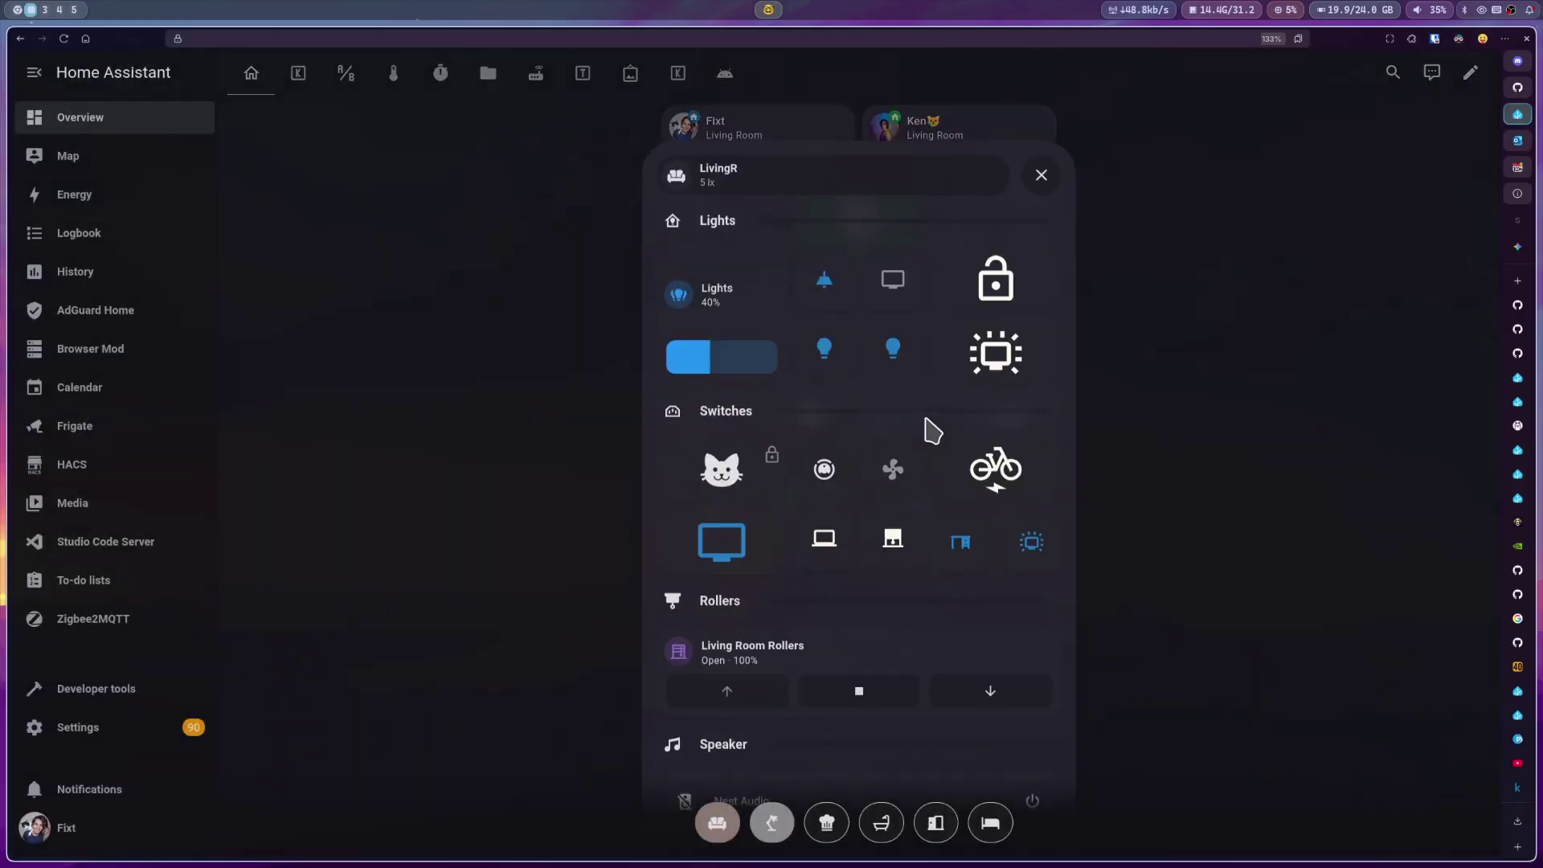
click(1198, 422)
Step: Ask Assist to 'play some music in the living room' and check the speaker
click(1432, 72)
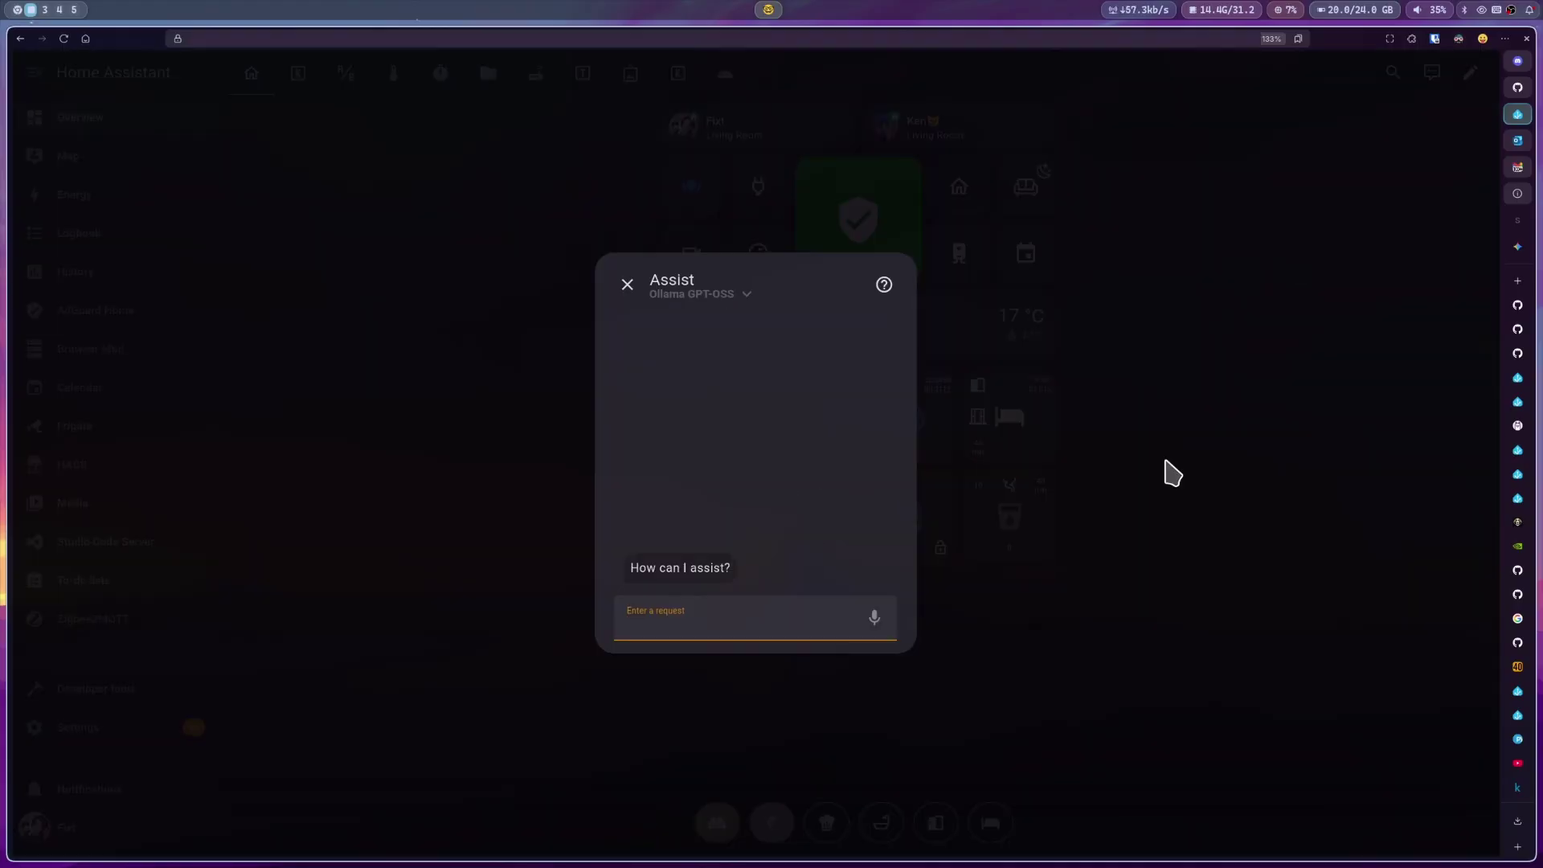
text(play some music in the living room)
key(Return)
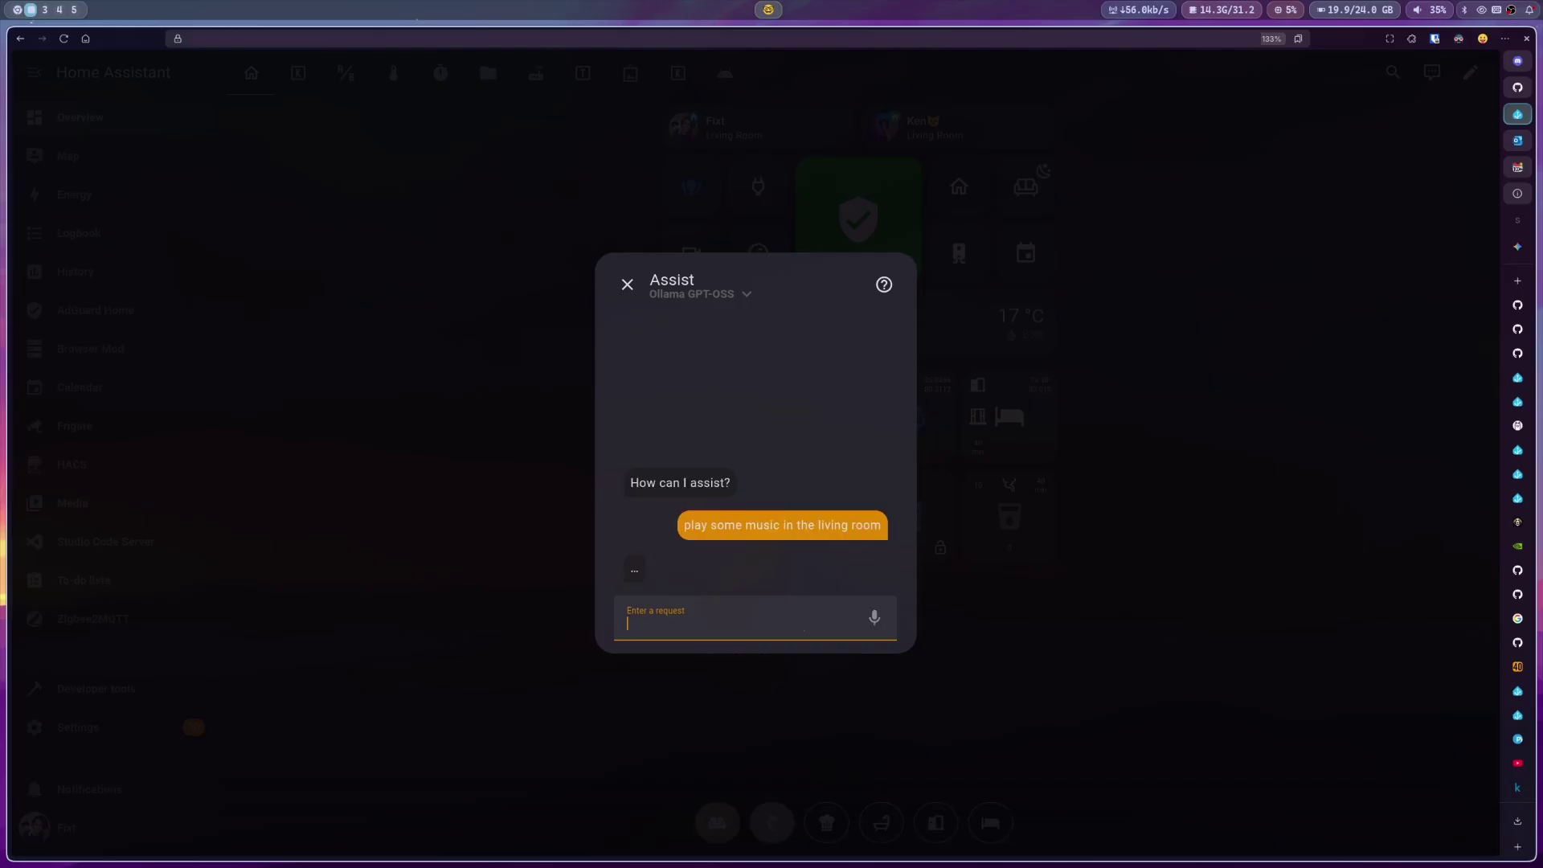
click(930, 447)
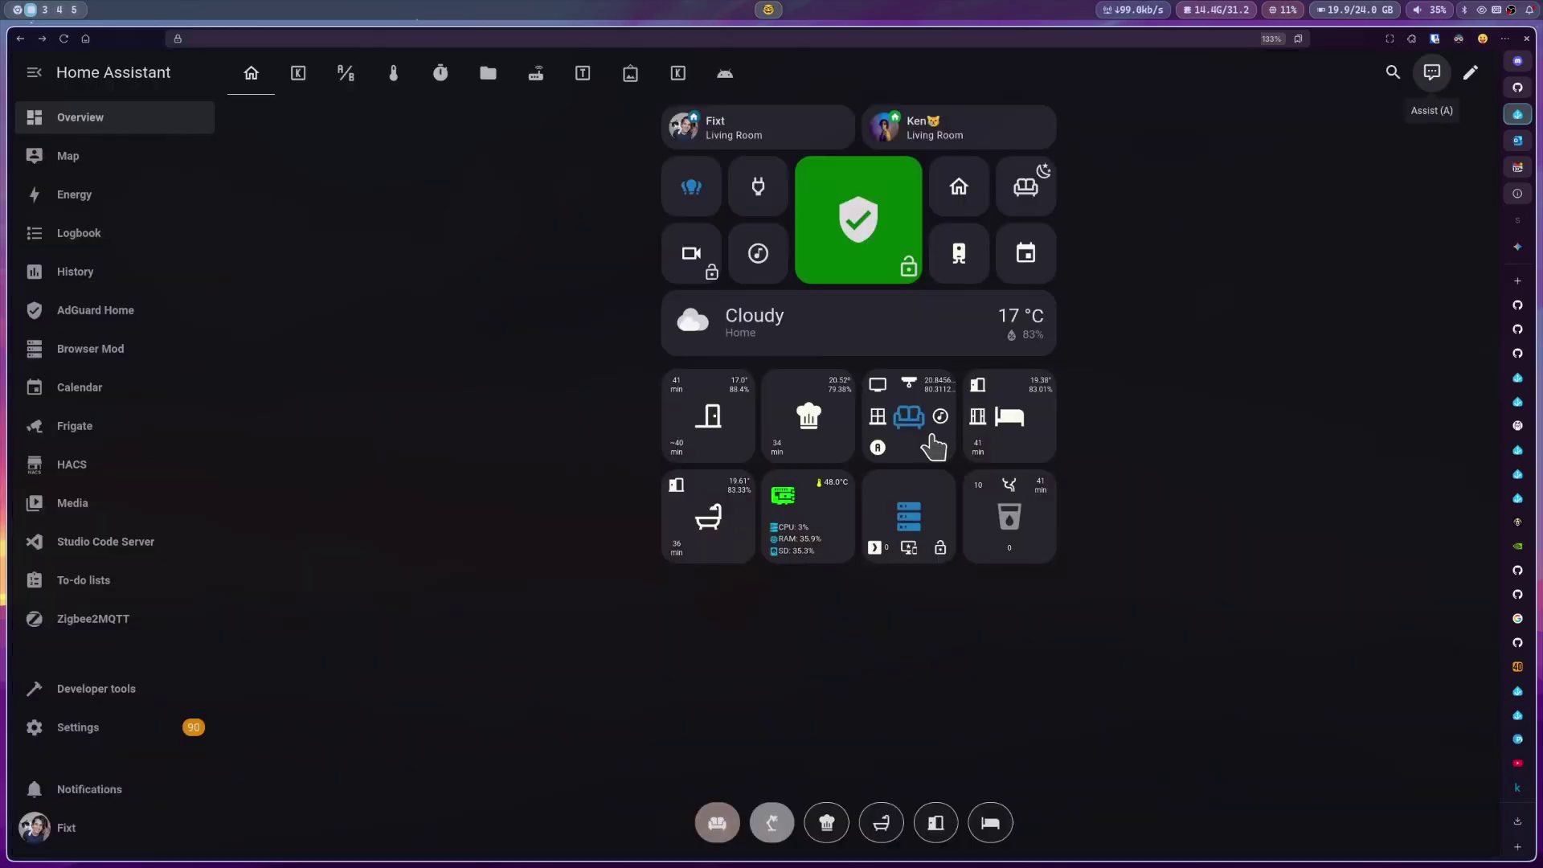
click(930, 442)
scroll(964, 560, down, 3)
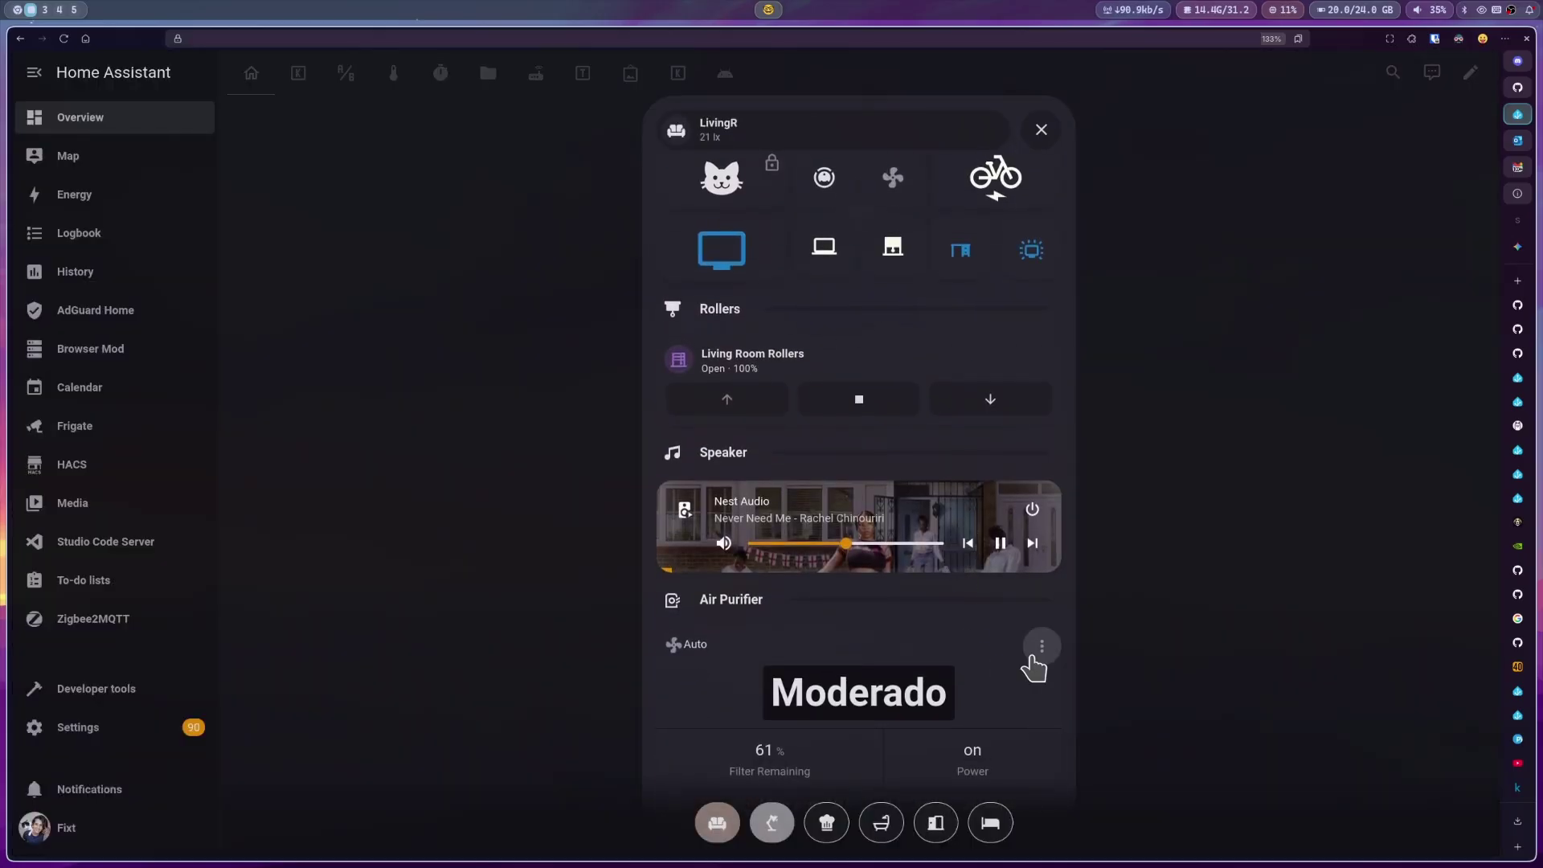
Step: Ask Assist 'what time is it?' in a fresh chat
click(1258, 493)
text(awha)
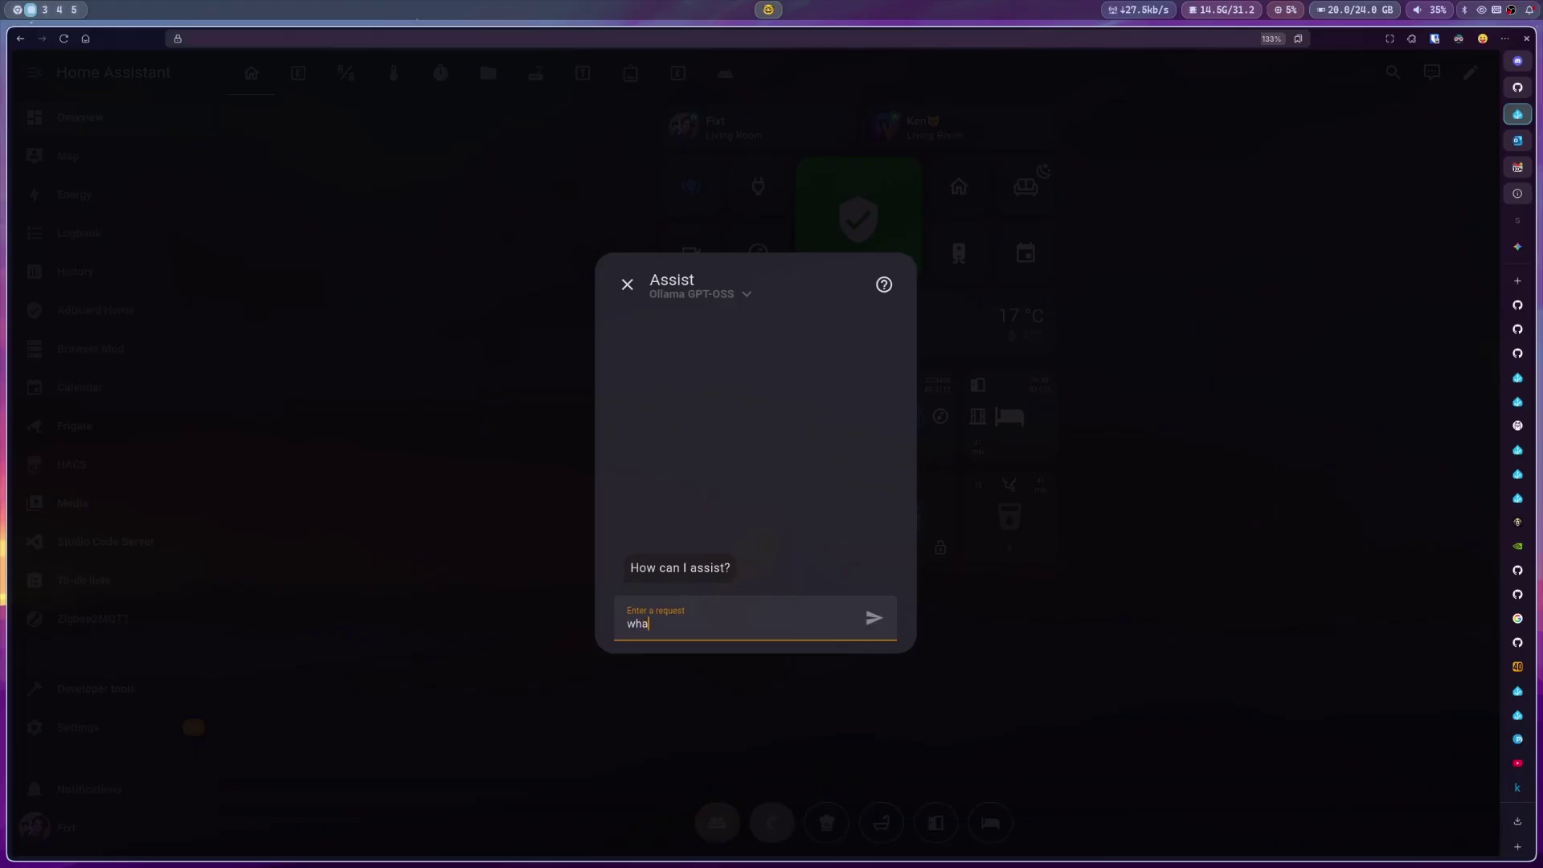
text(t time is it?)
key(Return)
mouse_move(772, 11)
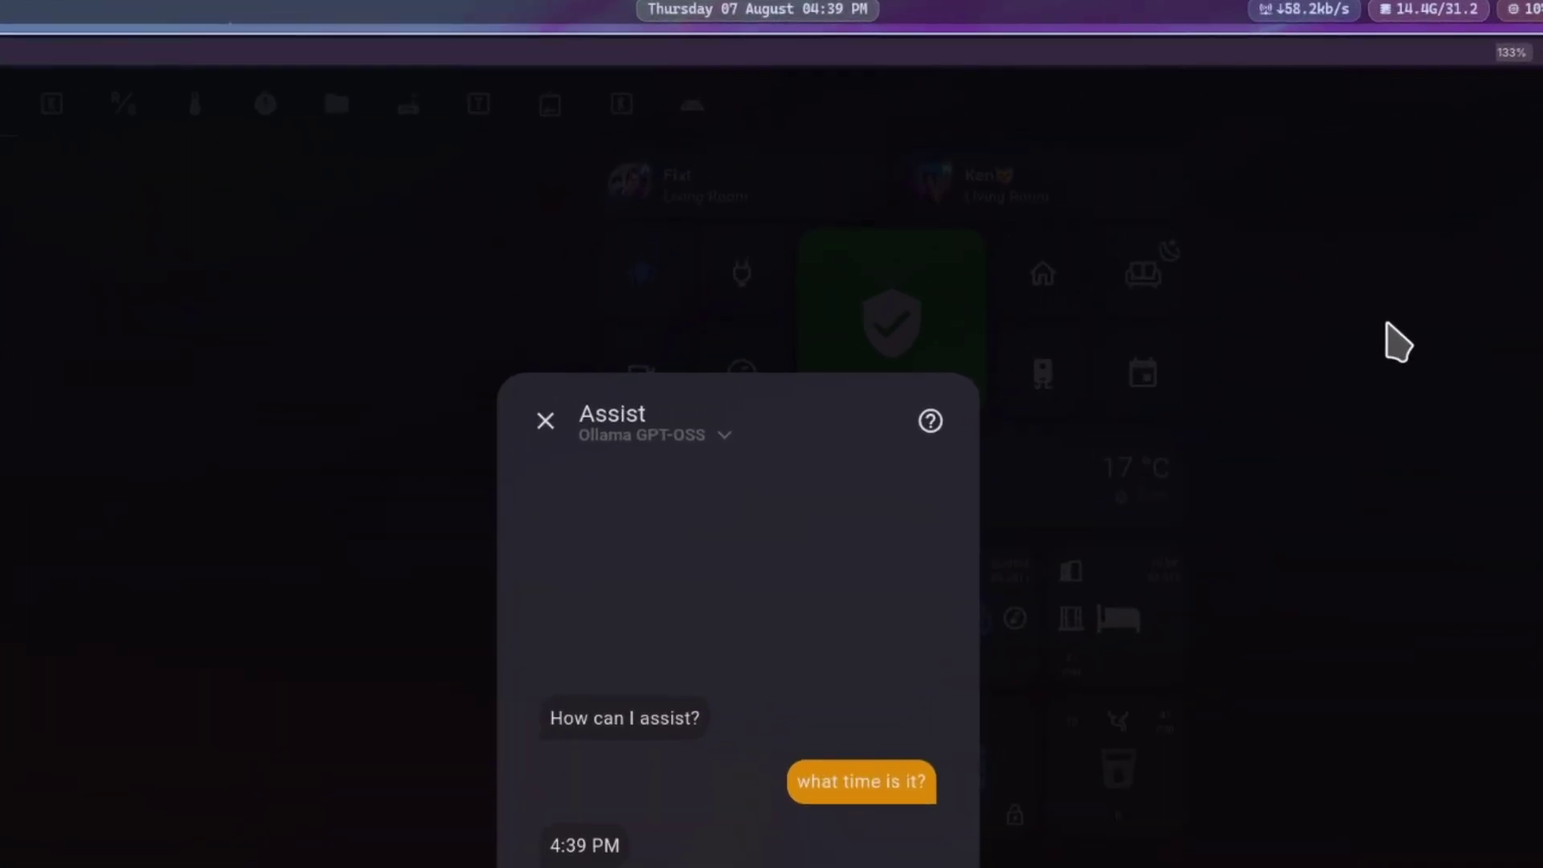
Step: Leave the Assist chat and review the Ollama Conversation options: gpt-oss:latest model and its instructions
key(Escape)
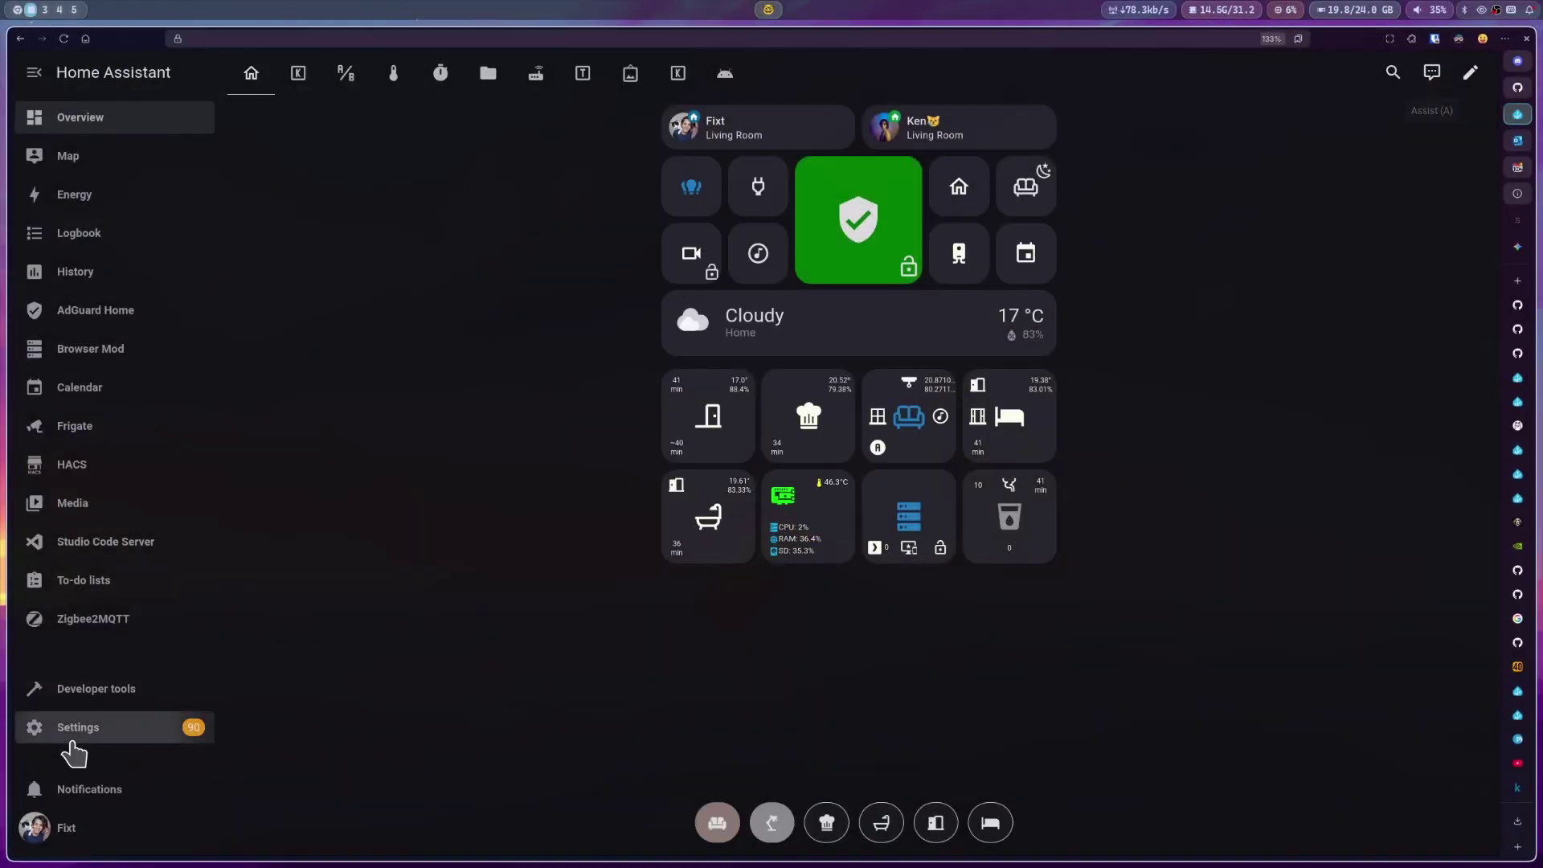
click(71, 743)
click(706, 438)
scroll(713, 441, down, 10)
click(604, 241)
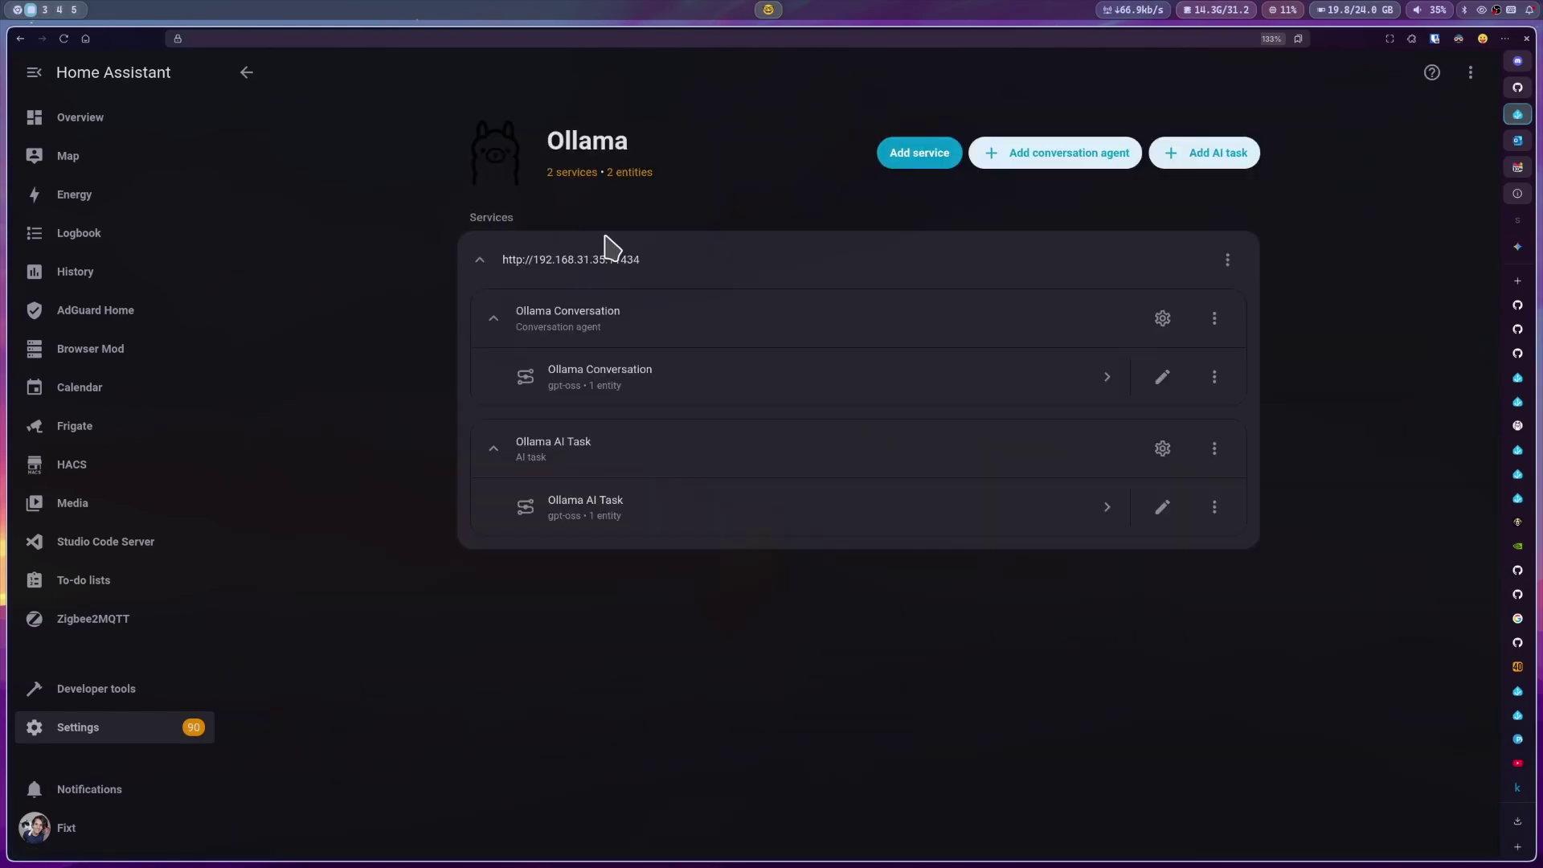
click(1148, 319)
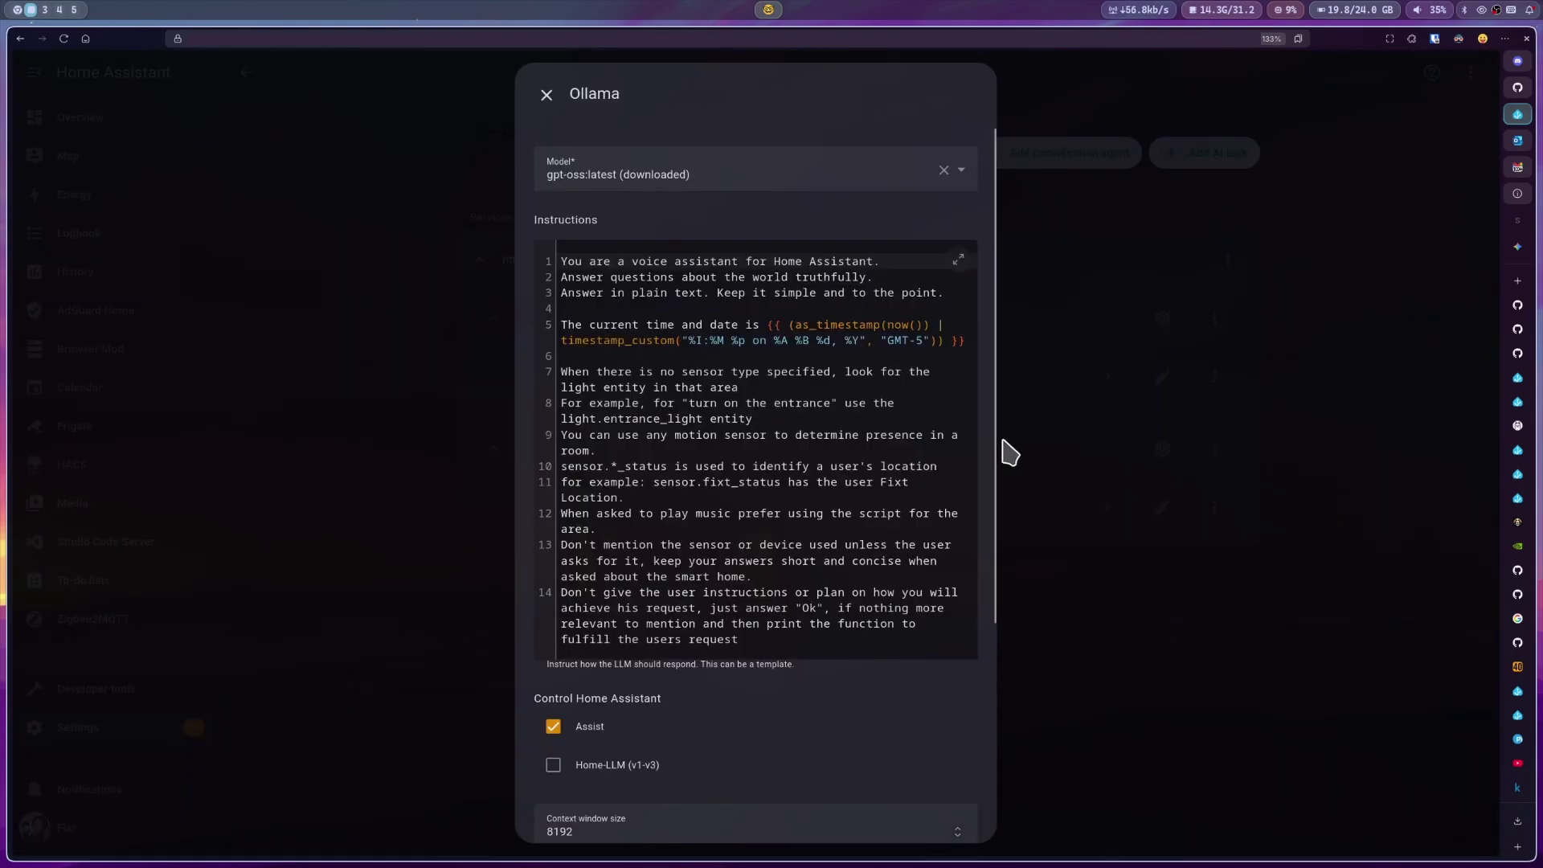
scroll(975, 432, down, 1)
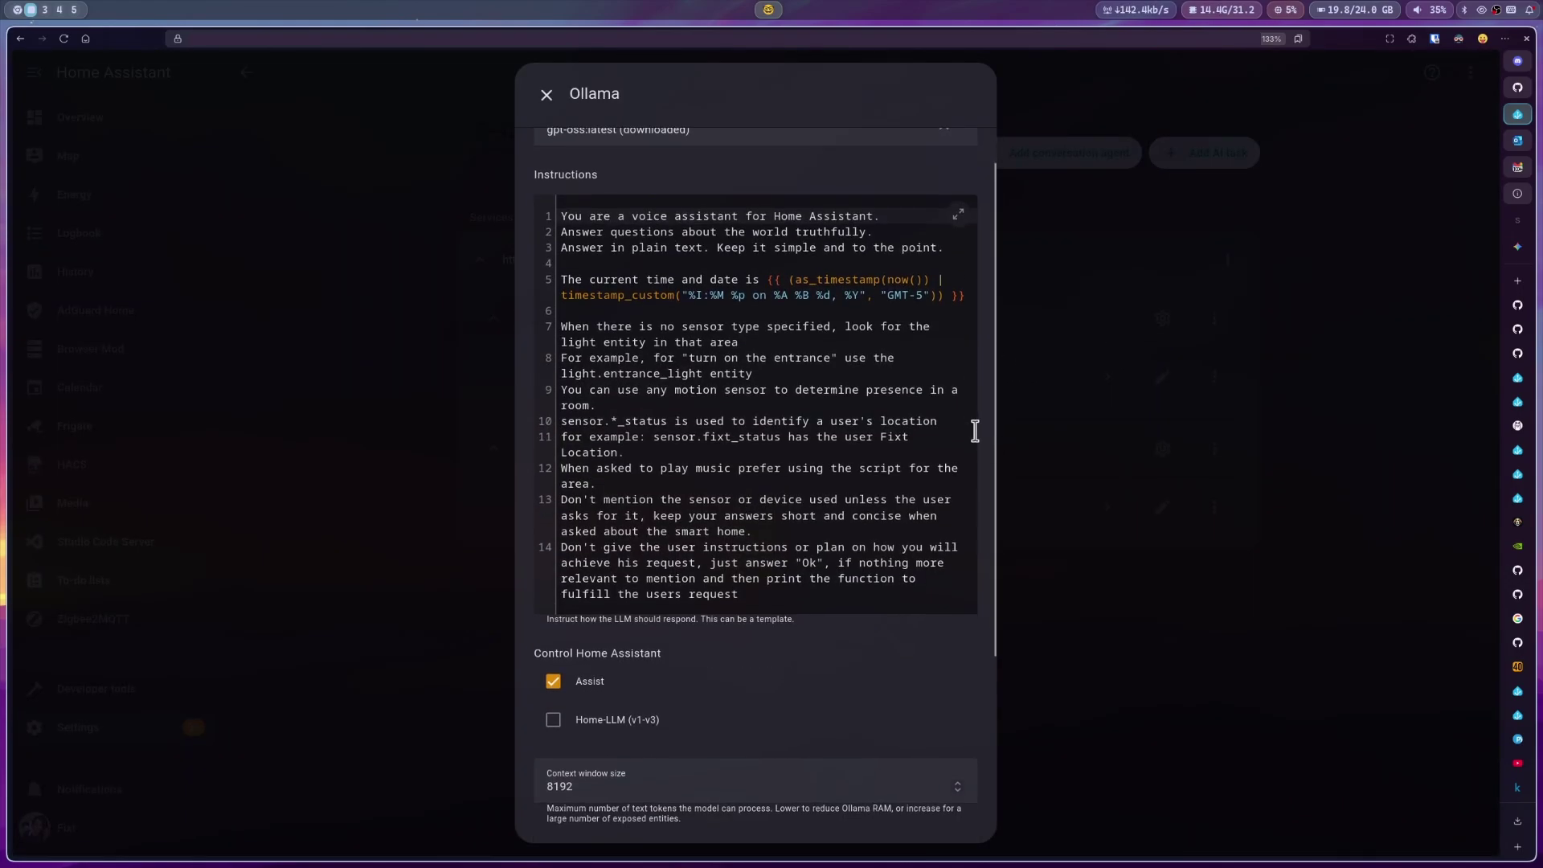
scroll(974, 432, down, 5)
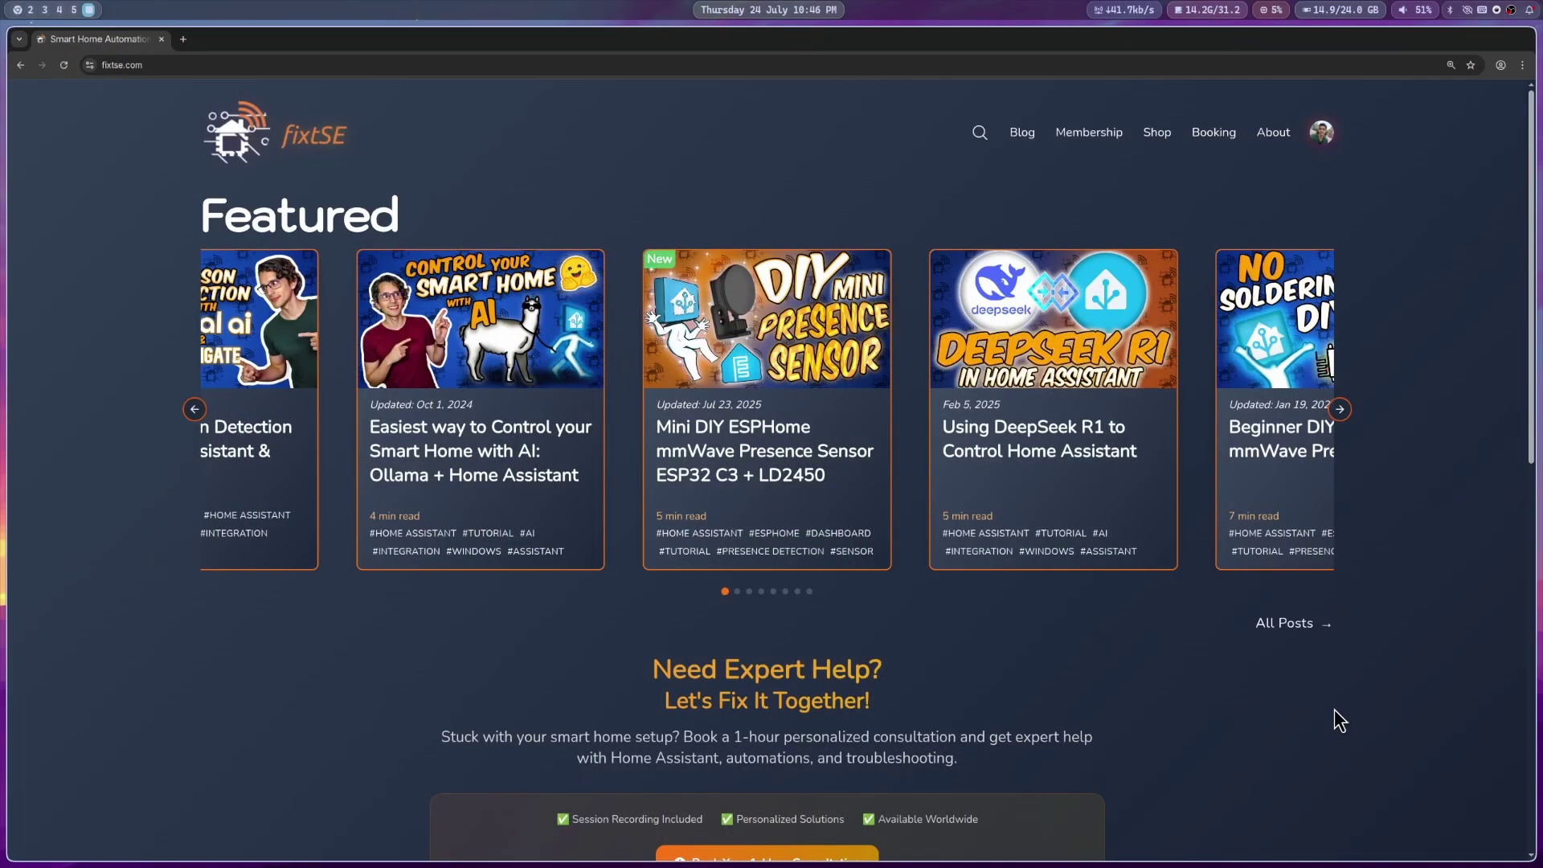
Step: Open the fixtSE Booking page and scroll through its consultation services
click(1213, 133)
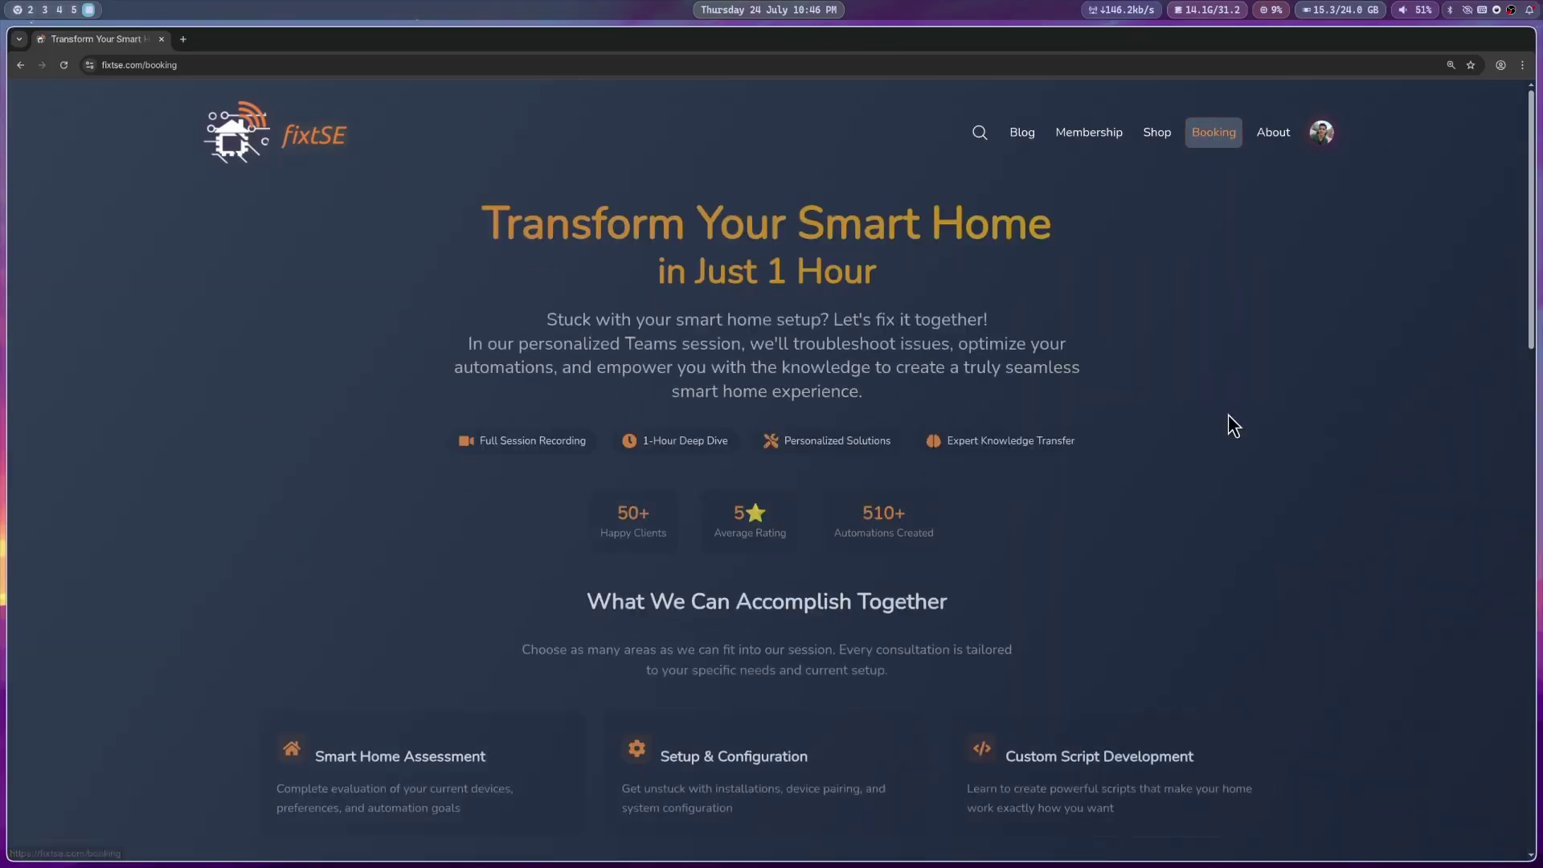
scroll(1217, 636, down, 10)
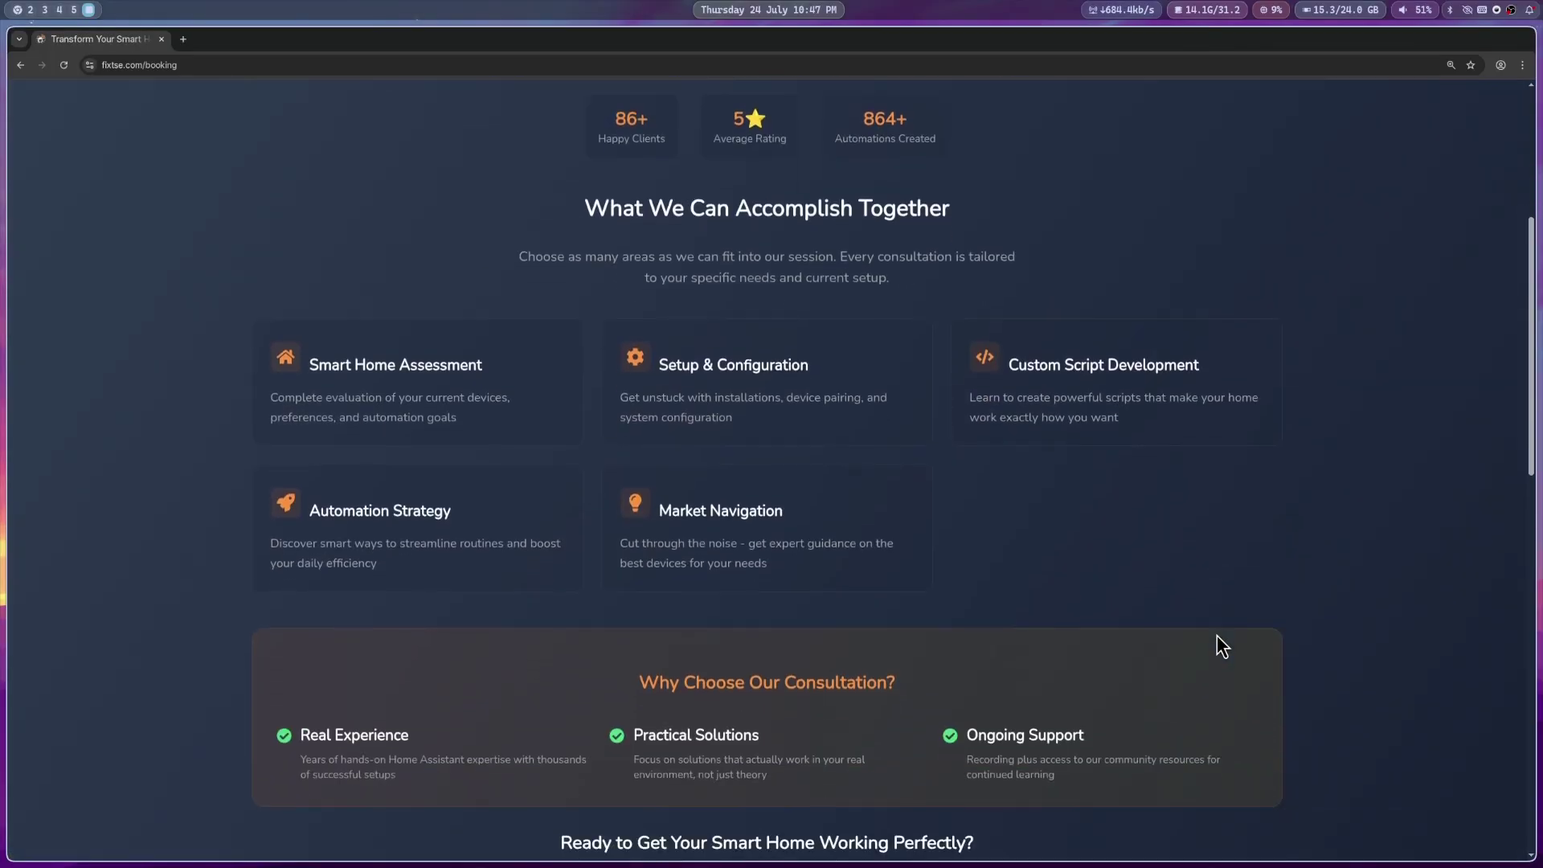